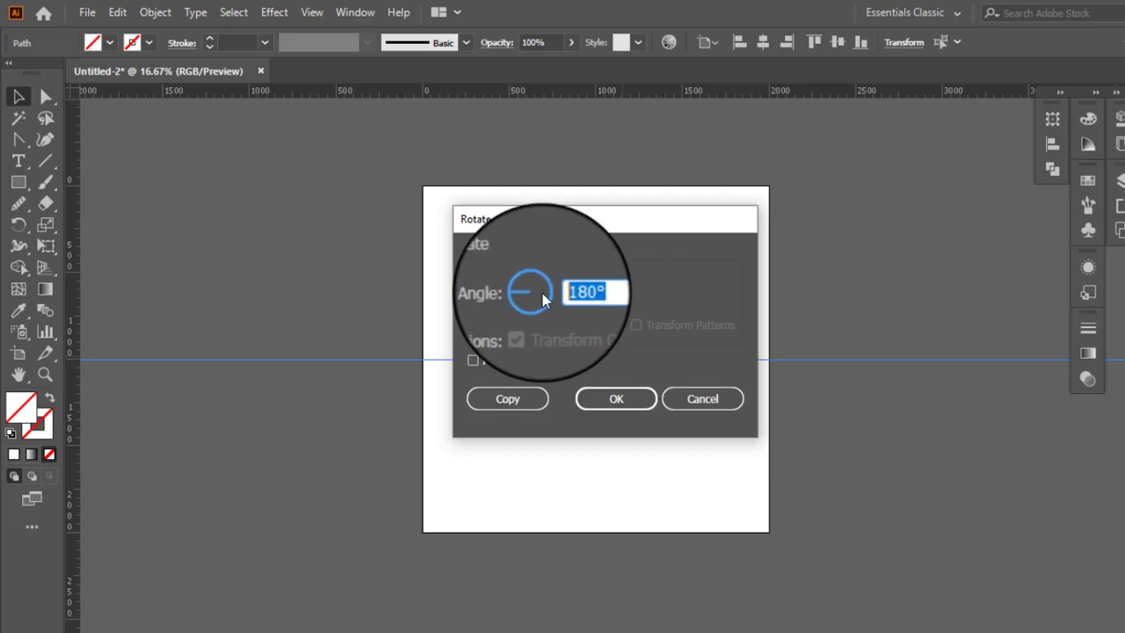
- Copy the horizontal line rotated about the artboard's centre and repeat the copy until the lines divide it into 12 equal sectors
click(507, 398)
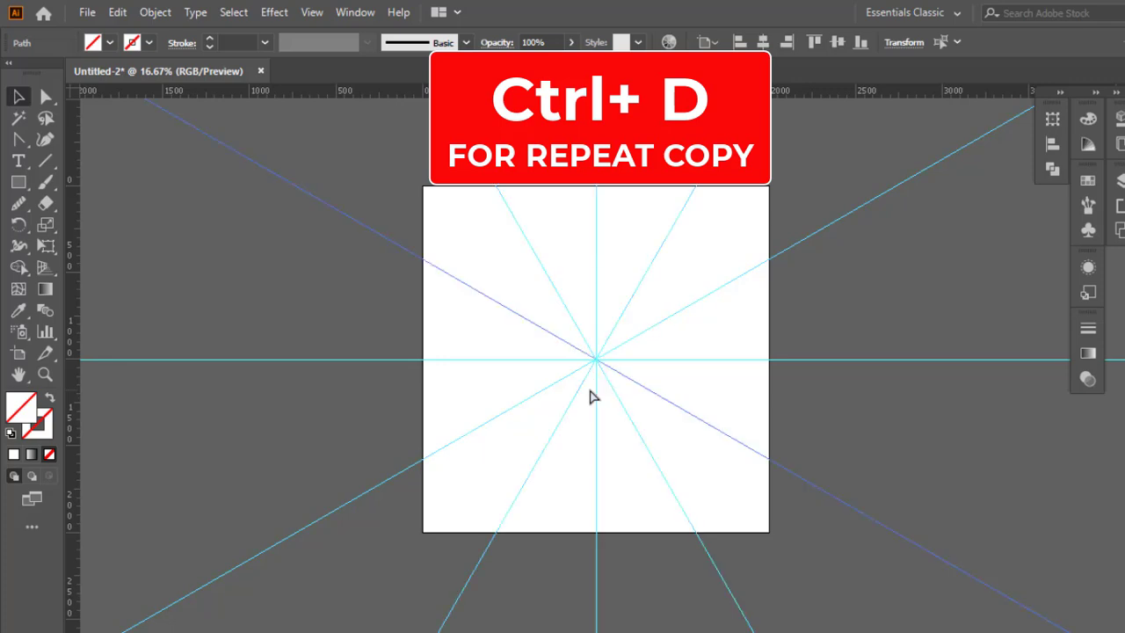
click(821, 398)
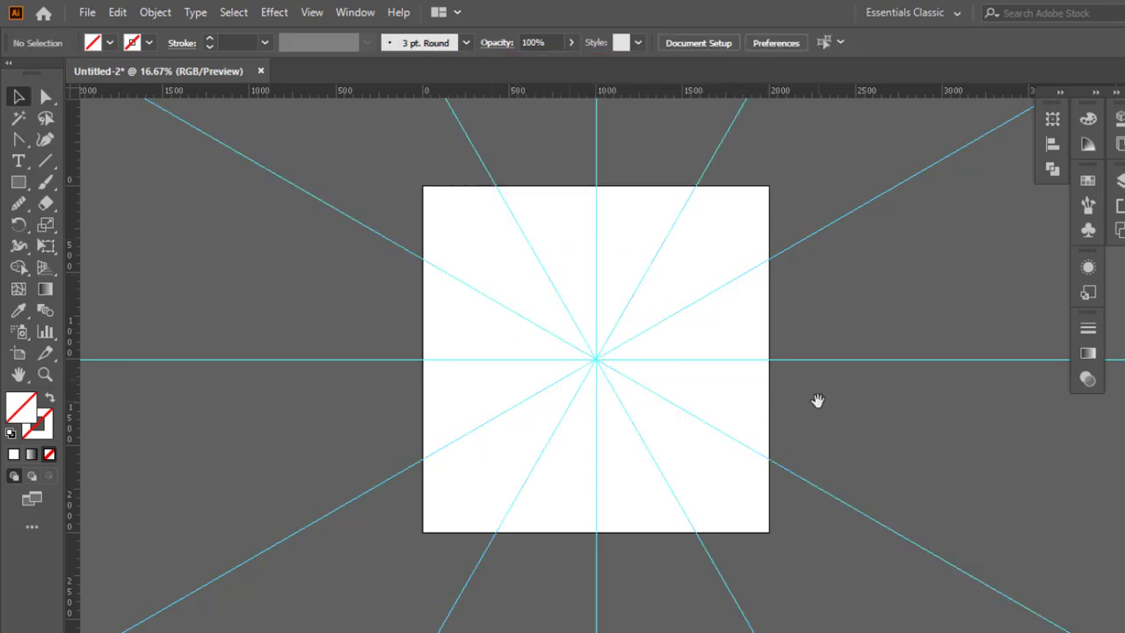
drag(819, 404, 761, 398)
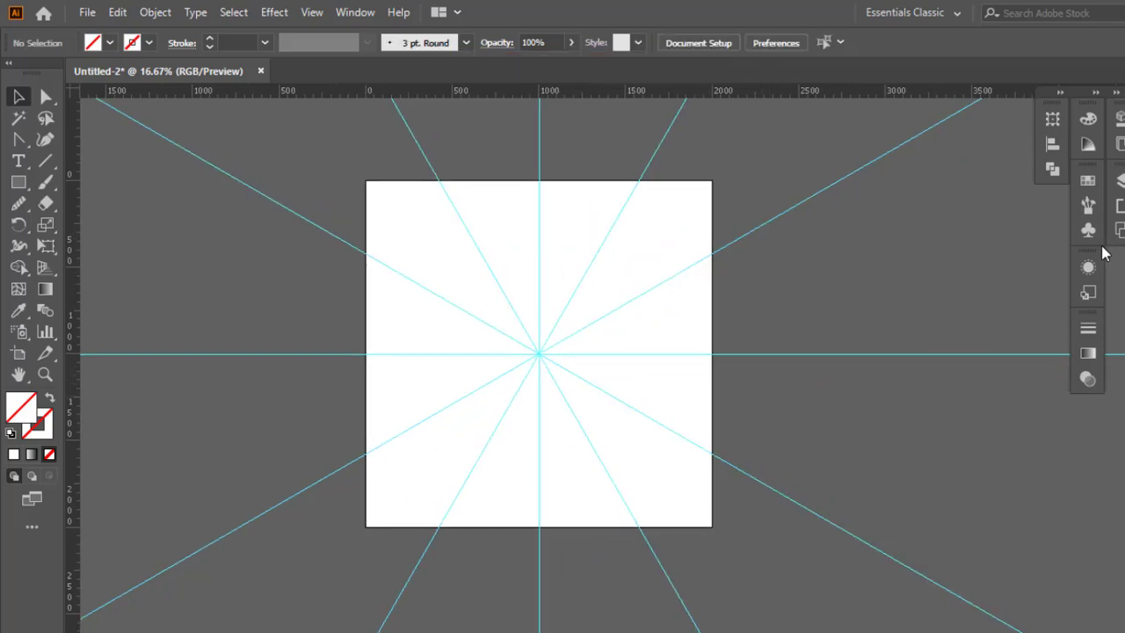
- Add a new layer above the locked guide layer and draw a circle about 1900 px wide centred on the guides' intersection
click(1120, 180)
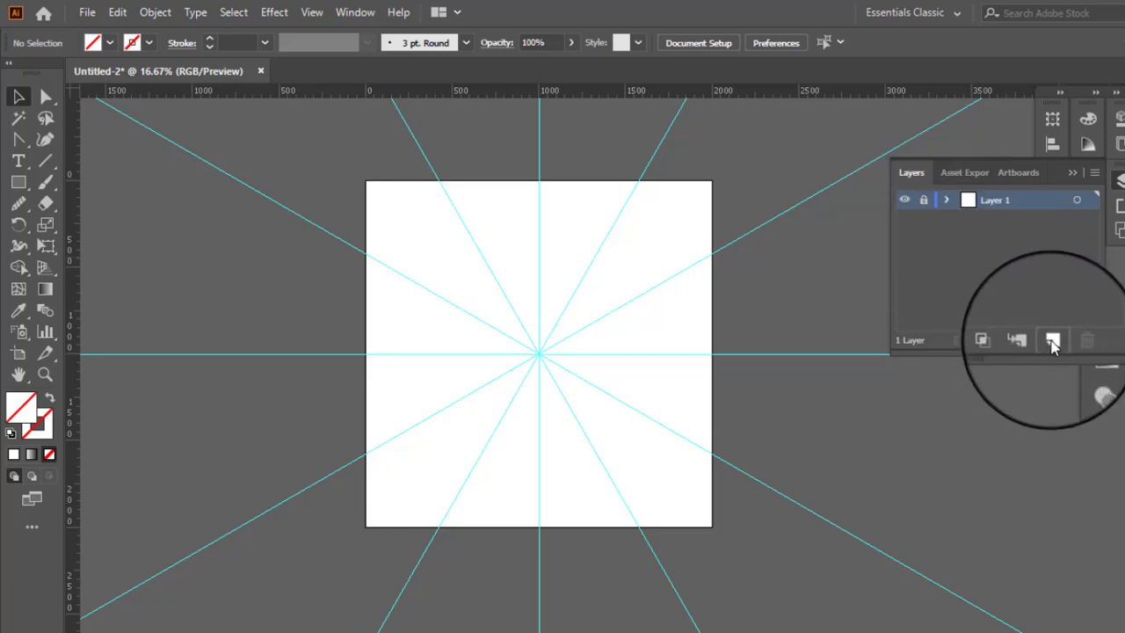
click(16, 184)
click(81, 227)
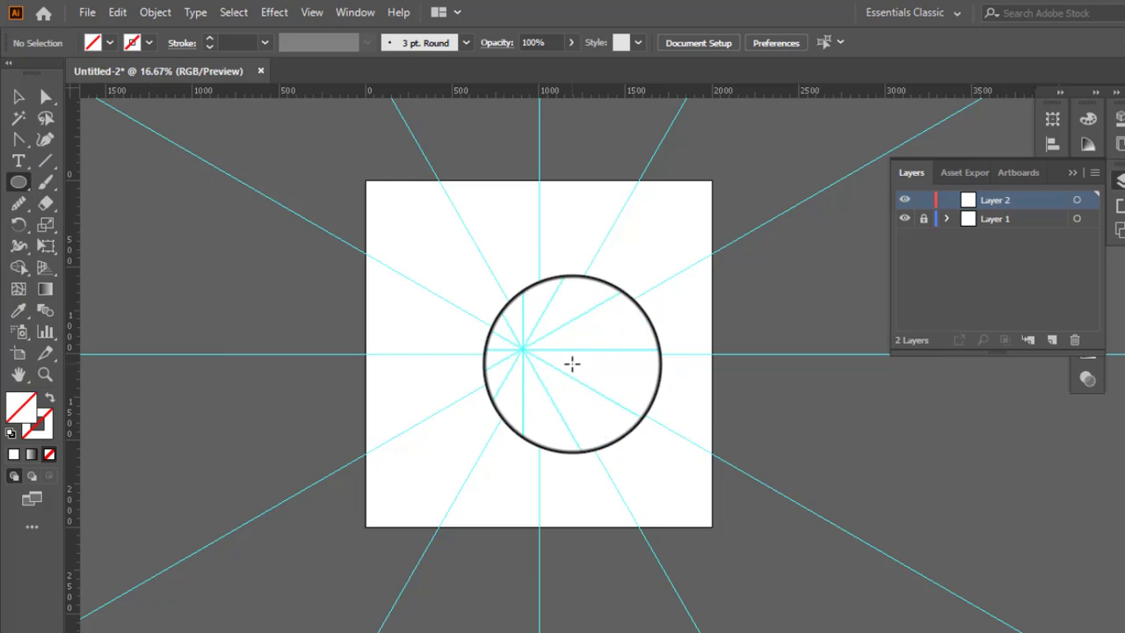
mouse_move(540, 354)
mouse_down()
mouse_move(553, 390)
mouse_move(672, 519)
mouse_up()
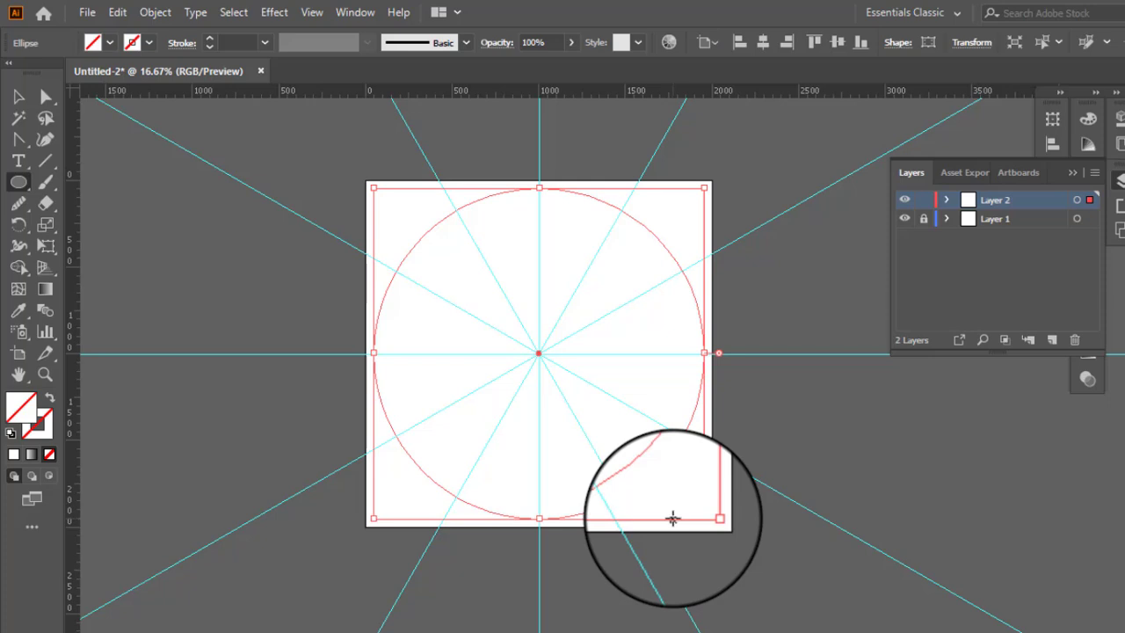
- Give the large circle a black 1 pt stroke
click(41, 422)
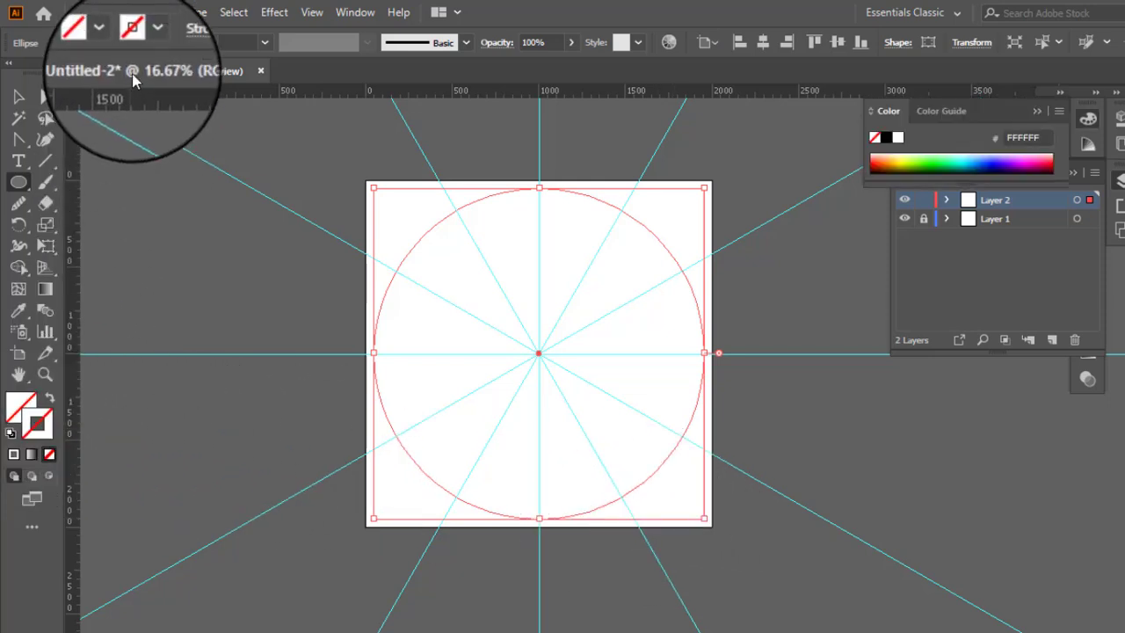
click(133, 46)
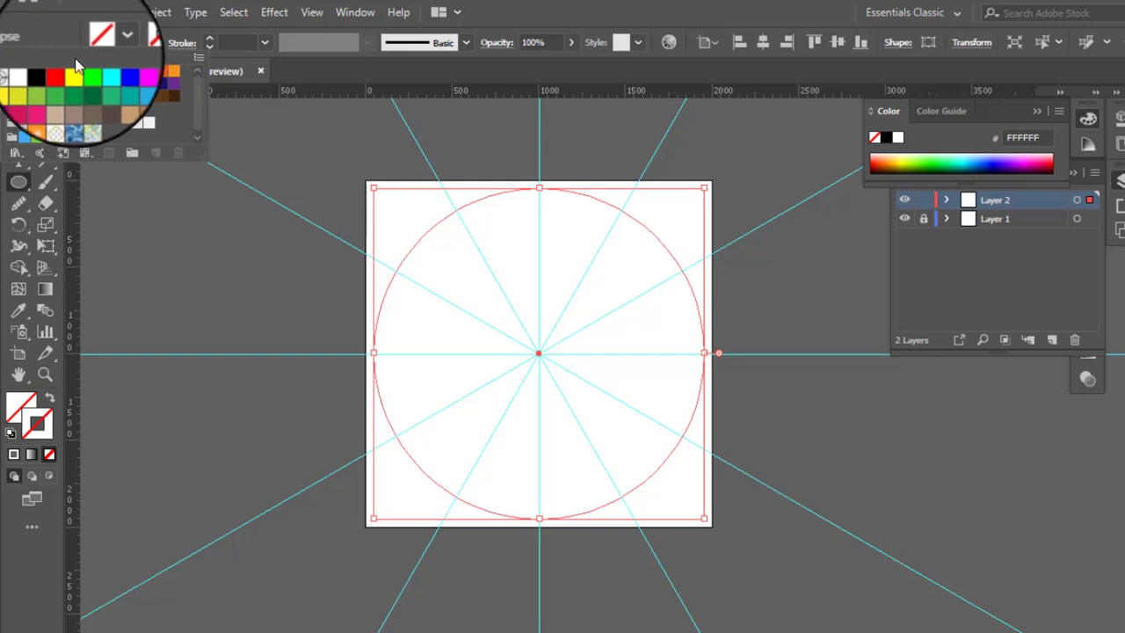
click(50, 75)
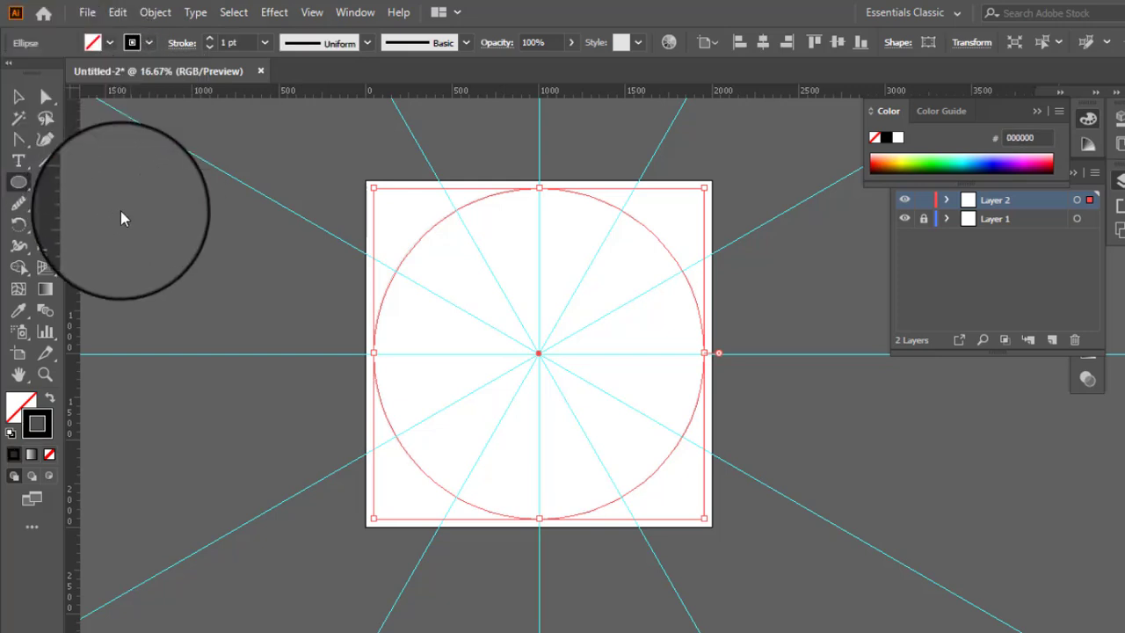
click(703, 322)
click(598, 366)
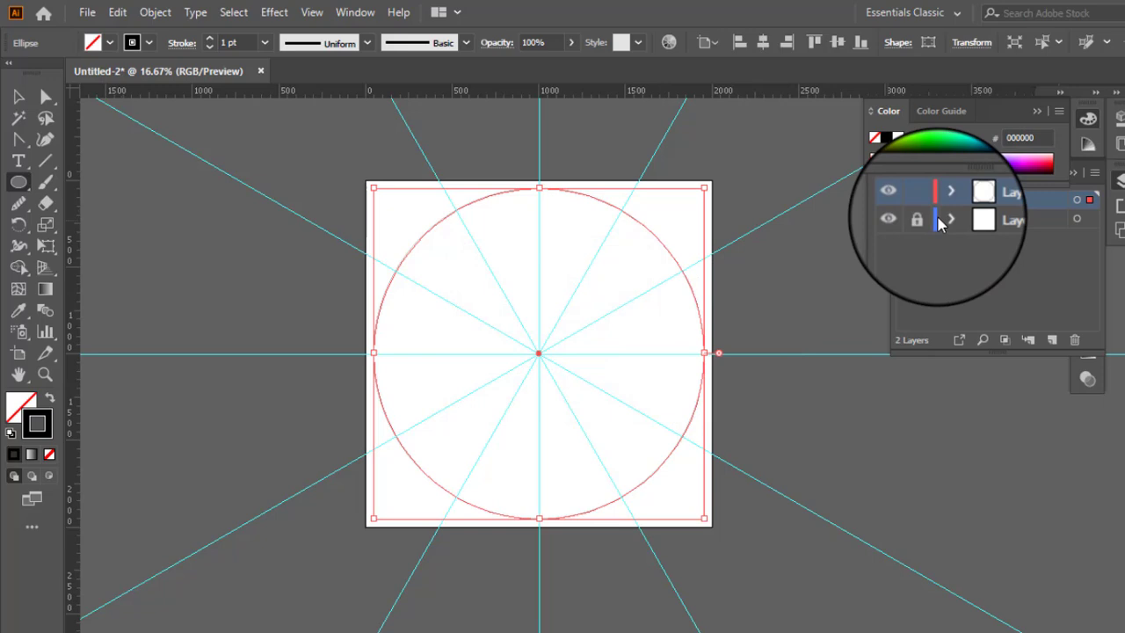
- Apply a Transform effect to all of Layer 2 with a rotation angle of 360/12 and 11 copies
click(18, 97)
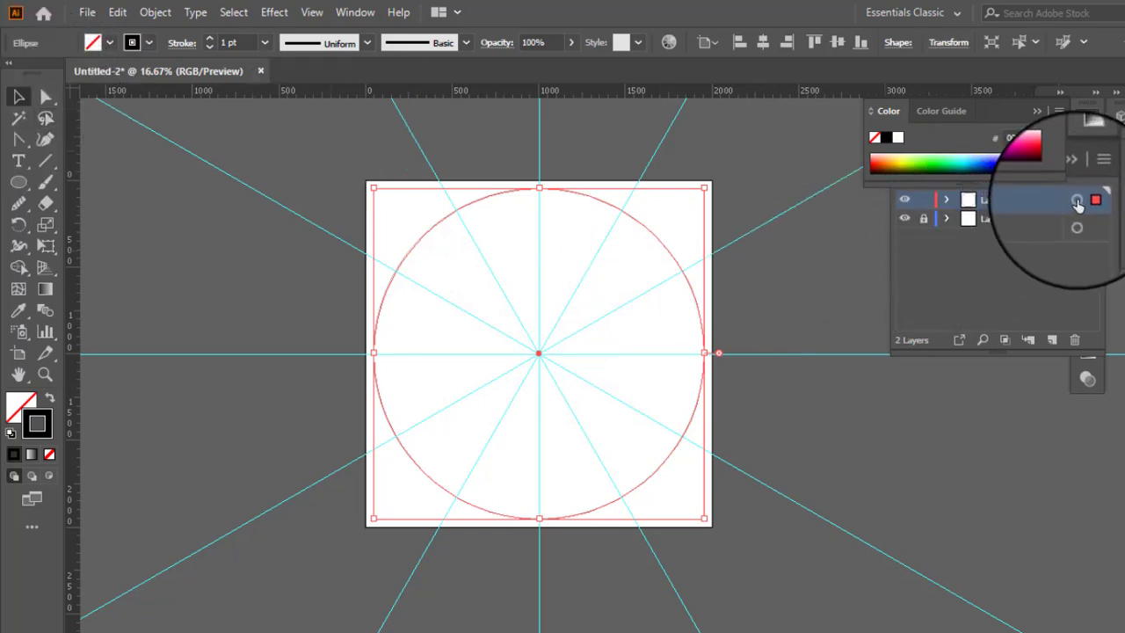
click(274, 12)
mouse_move(304, 158)
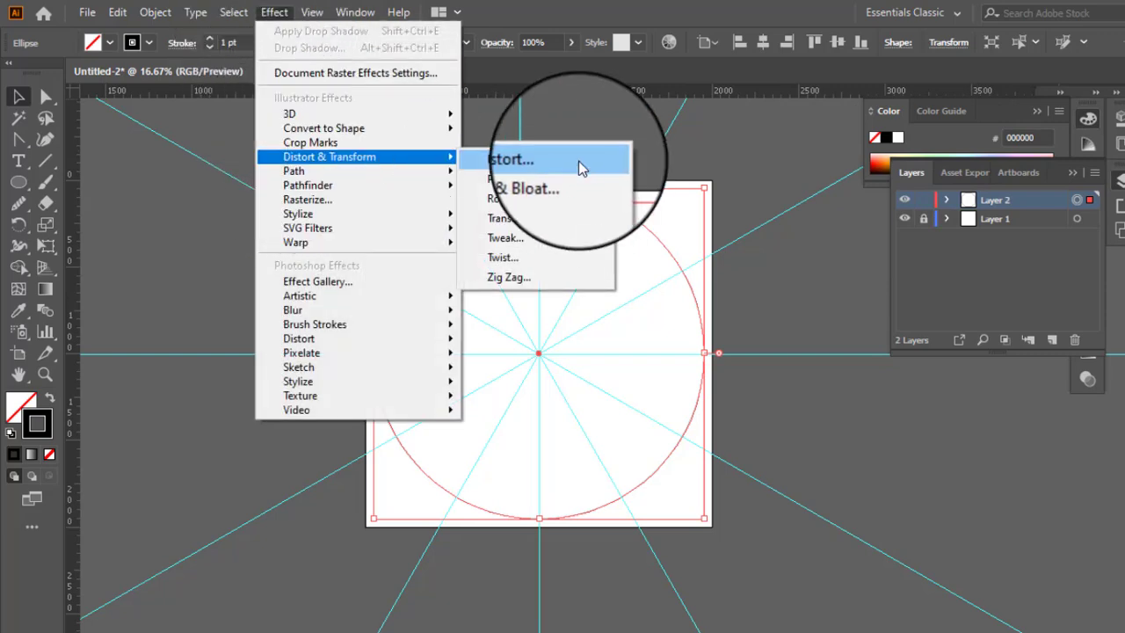
click(523, 219)
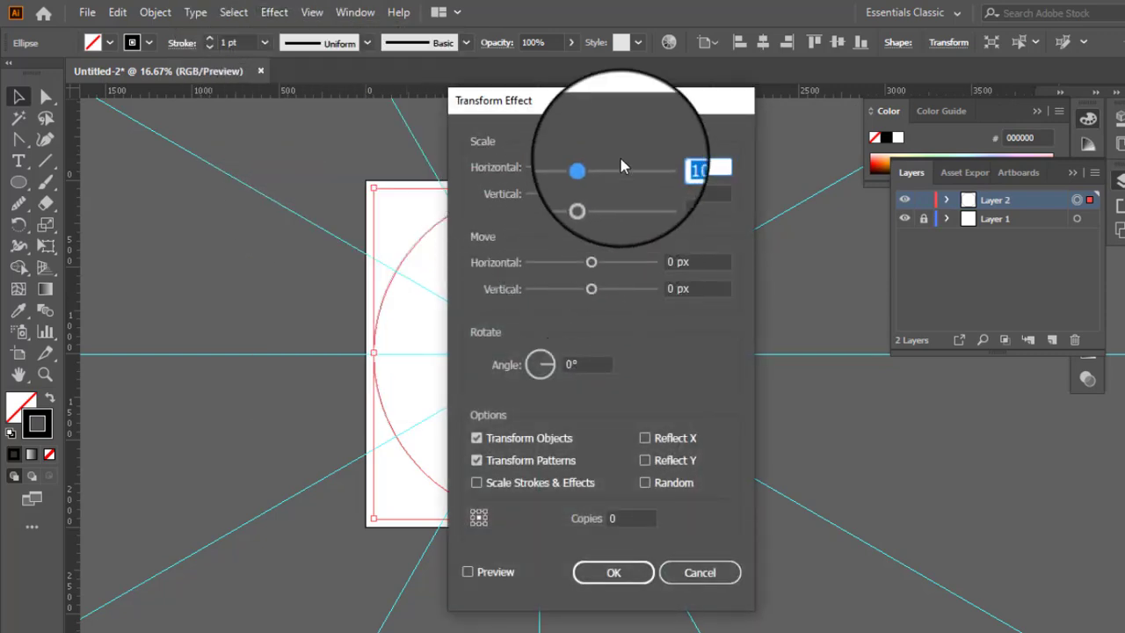
click(595, 360)
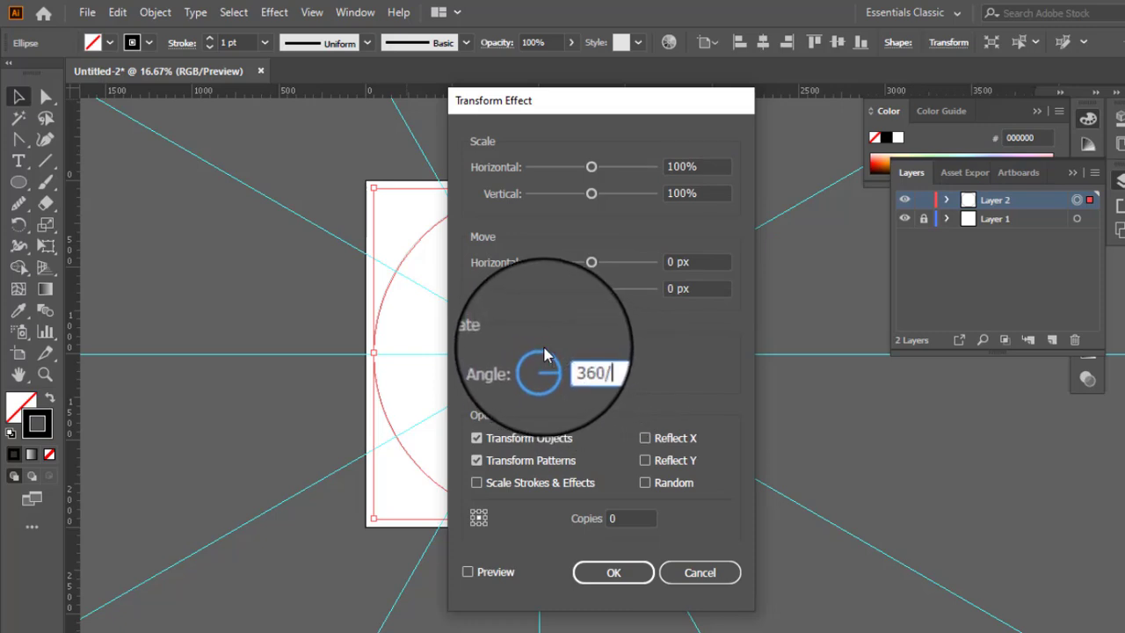
text(360/12)
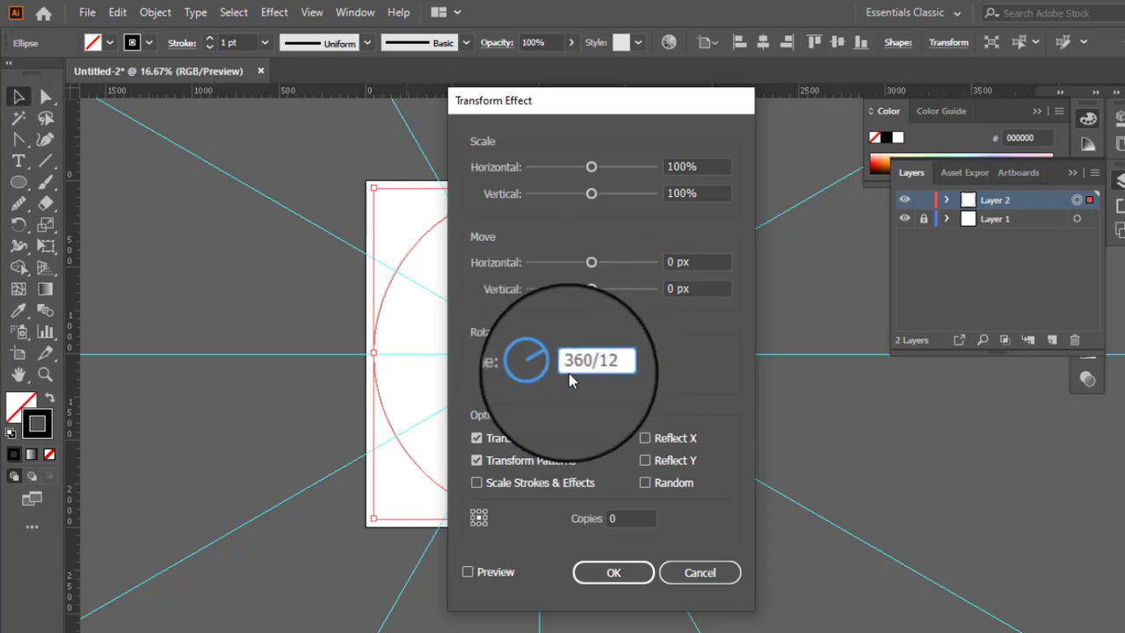
click(624, 511)
text(11)
click(622, 572)
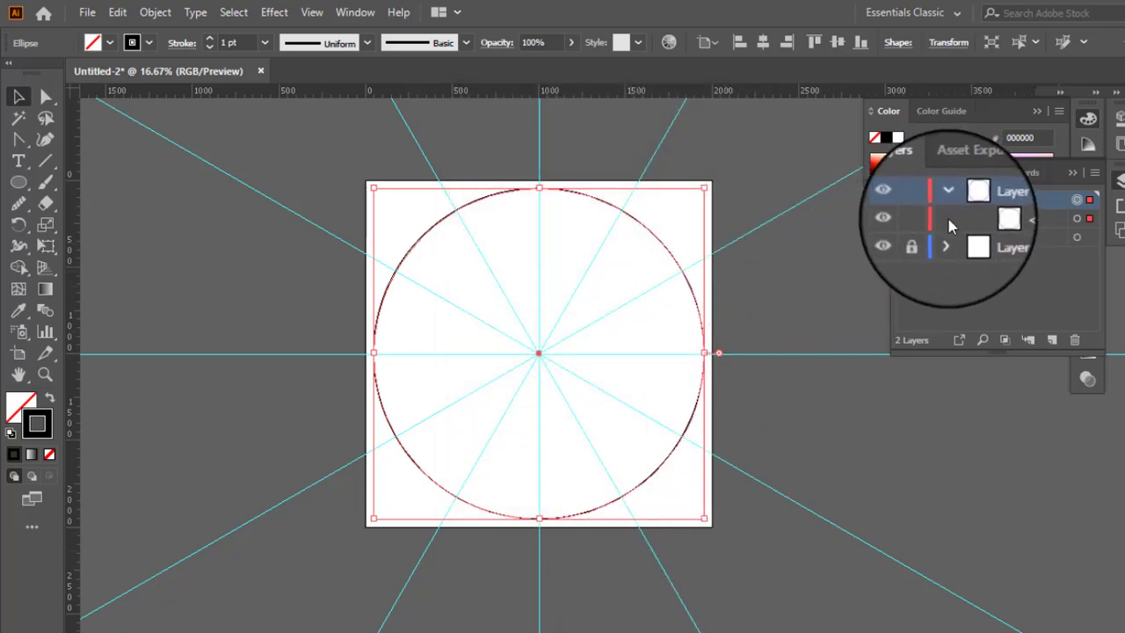
- Lock the large circle's path in Layer 2 and draw a small circle about 160 px wide at the guides' intersection
click(923, 221)
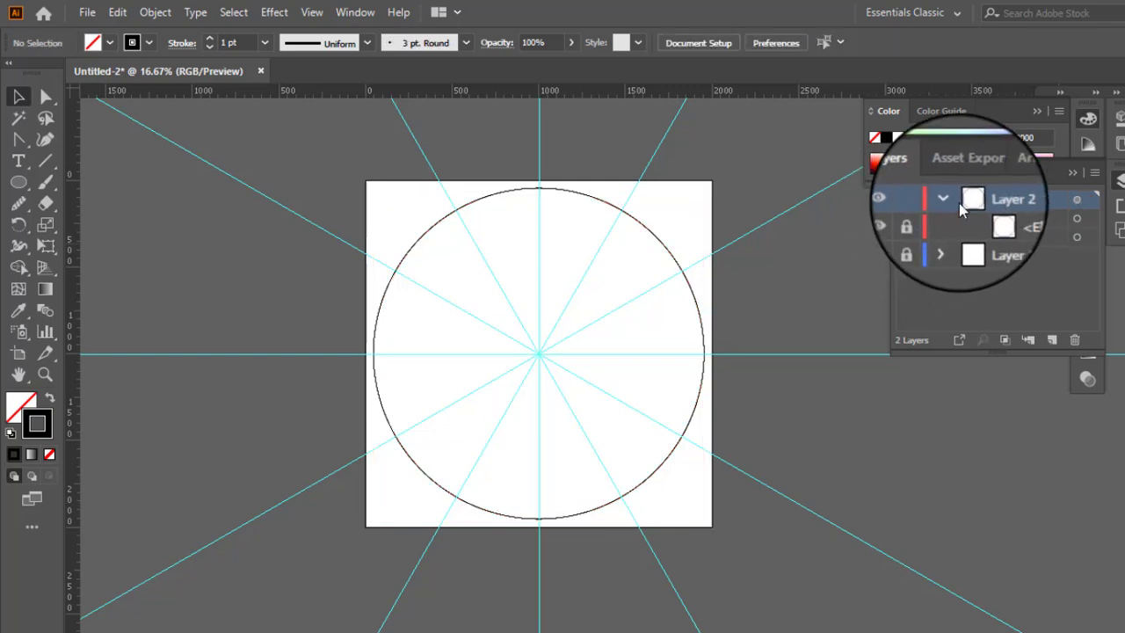
click(18, 182)
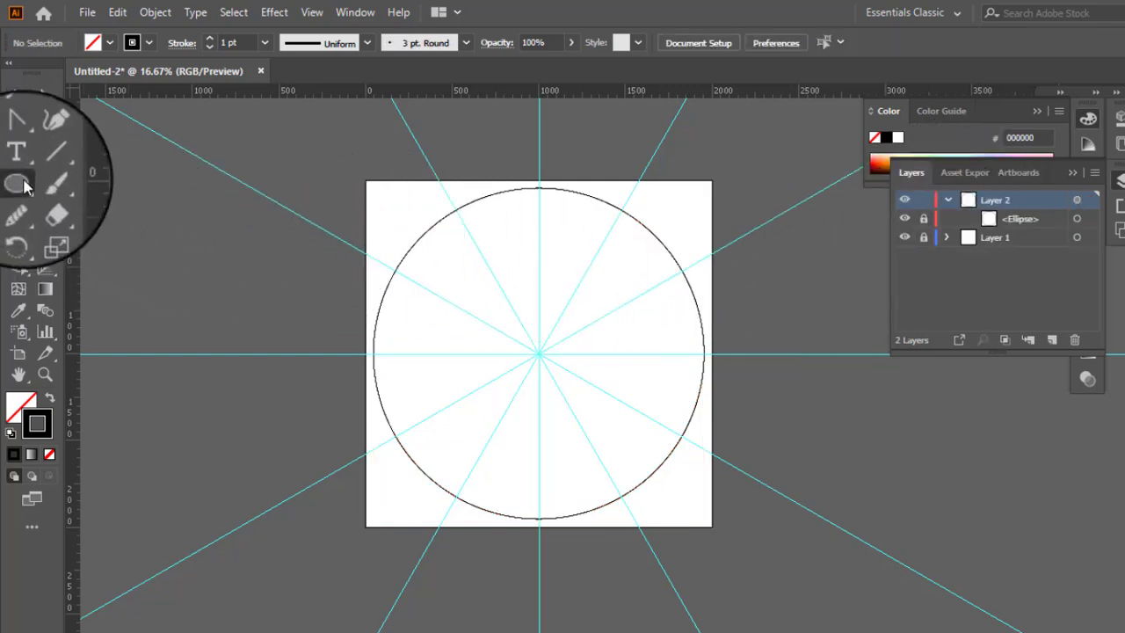
click(55, 479)
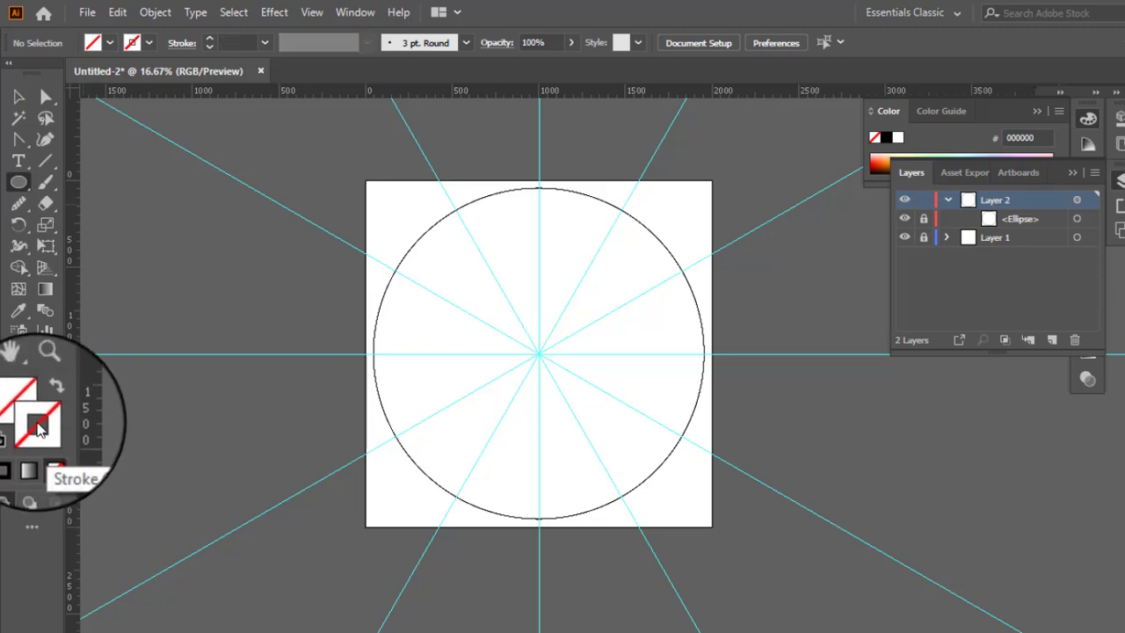
click(24, 397)
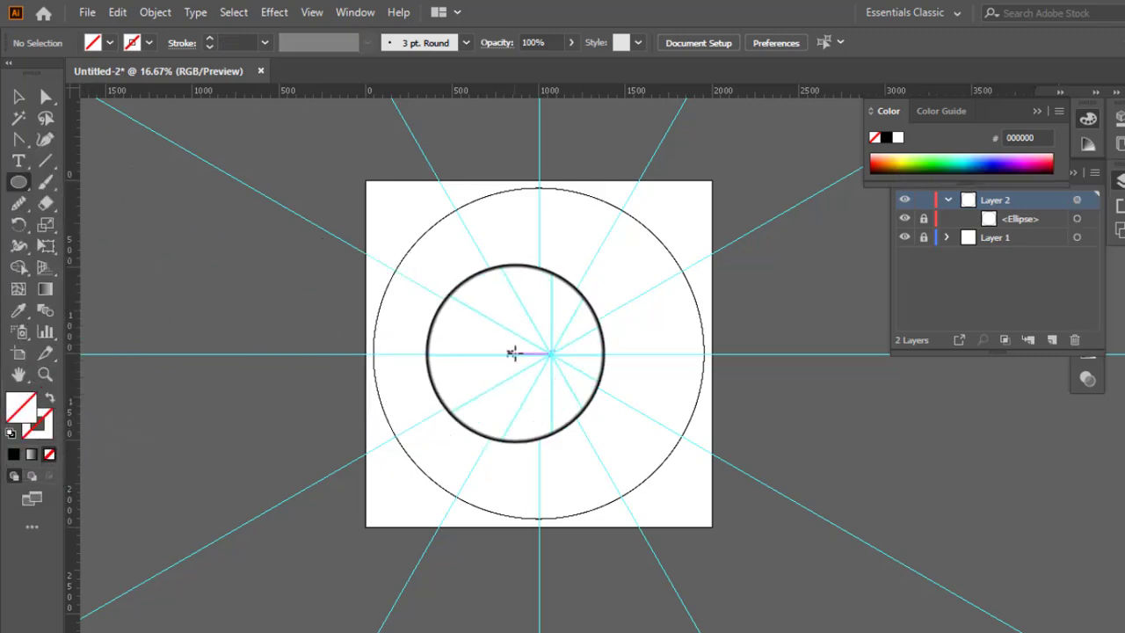
drag(539, 352, 561, 375)
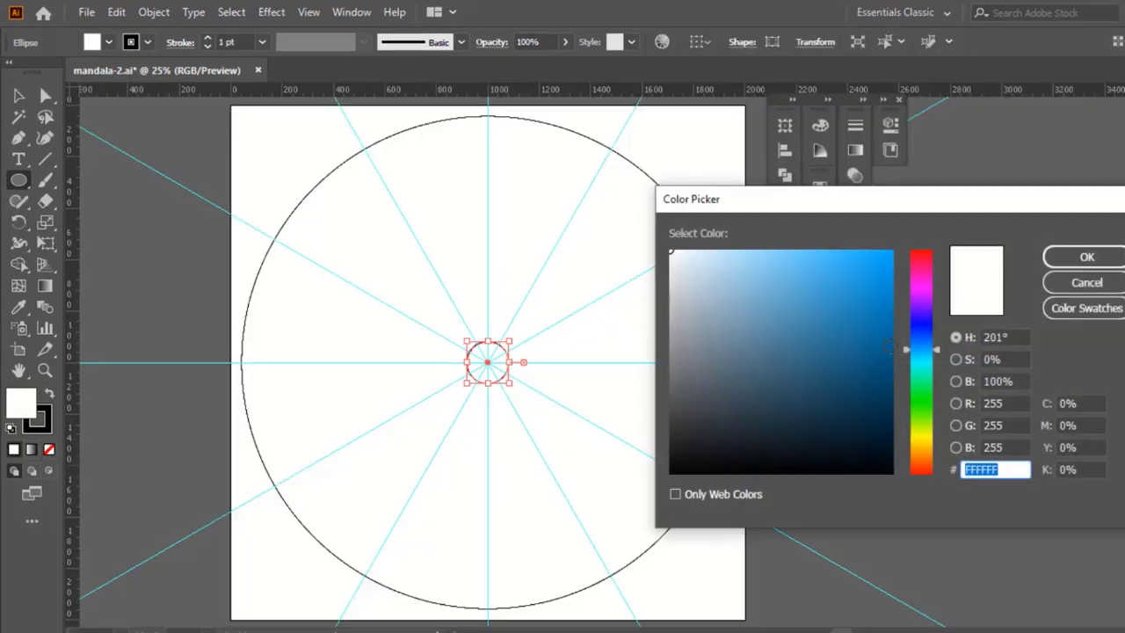
- Fill the small centre circle with purple 771D99 and remove its stroke
click(923, 300)
click(851, 338)
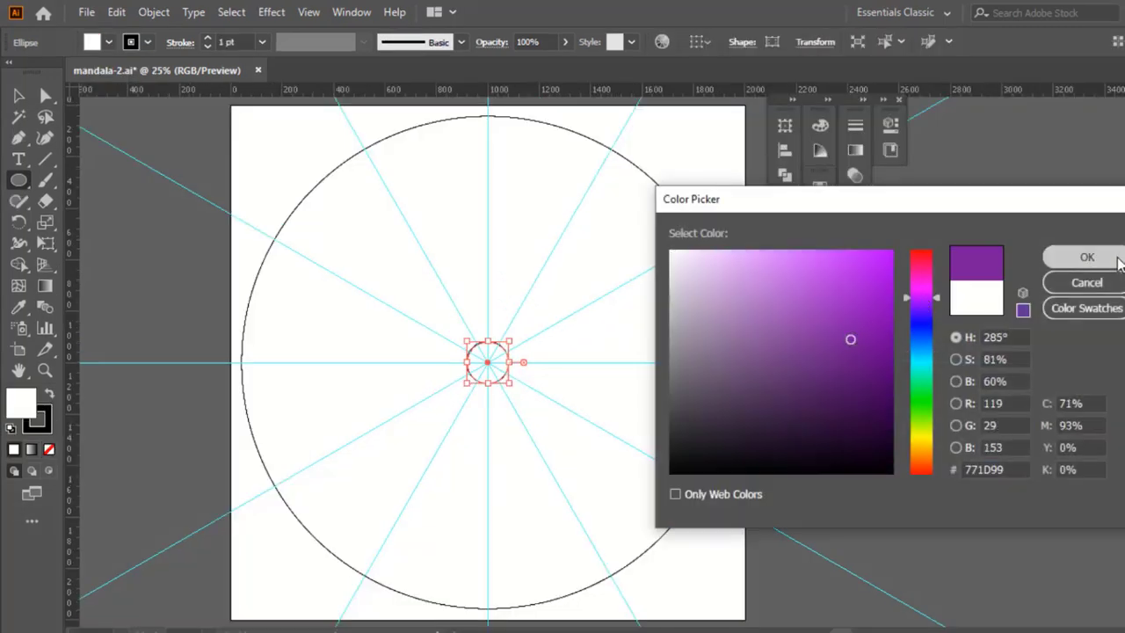
click(1119, 257)
click(39, 431)
click(50, 449)
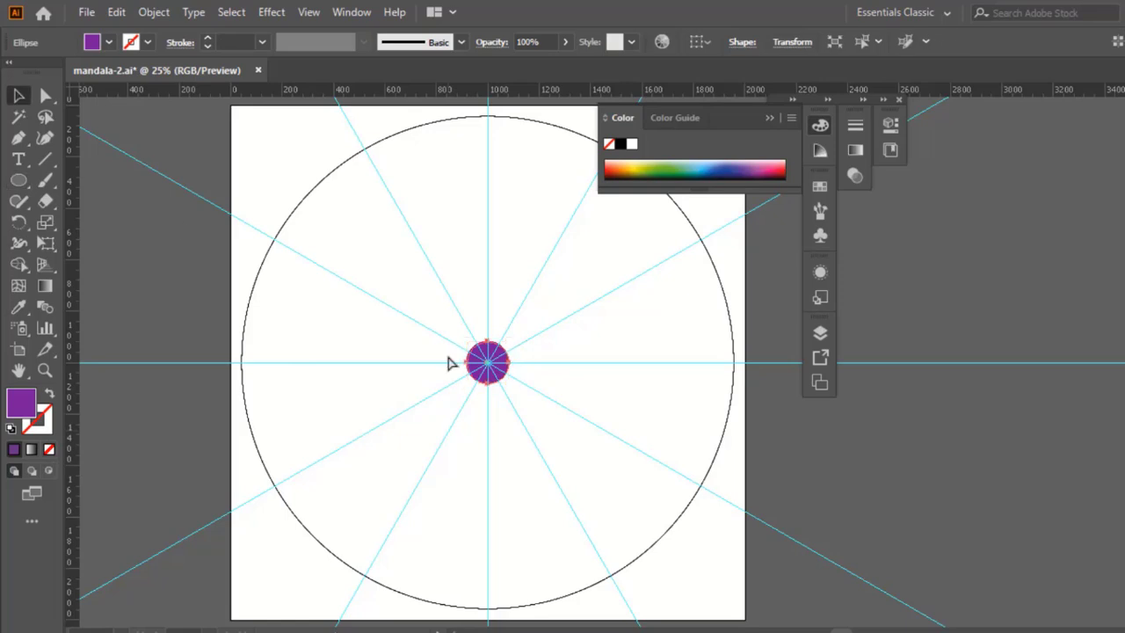
- Outline an unfilled ring about 220 px wide around the purple centre circle with a 9 pt purple stroke
scroll(242, 42, up, 8)
click(767, 271)
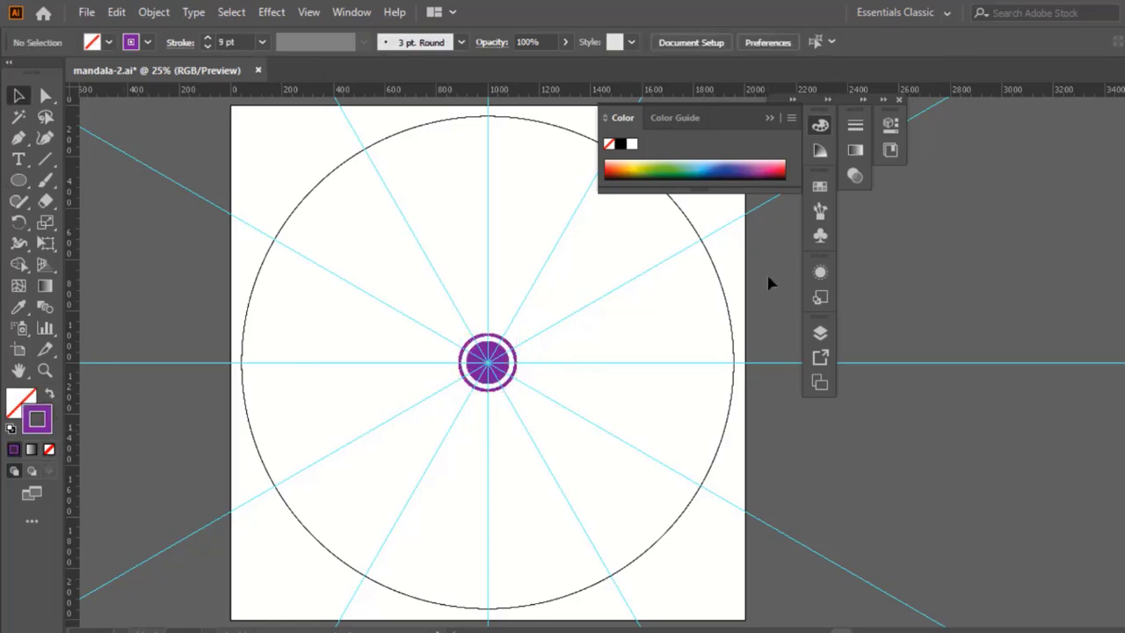
- Draw a pointed, curved petal outline with the Pen tool on the vertical guide, rising from the top of the ring
key(ctrl+plus)
key(ctrl+plus)
mouse_move(396, 347)
mouse_down()
mouse_move(515, 381)
mouse_move(614, 363)
mouse_up()
key(ctrl+plus)
key(ctrl+plus)
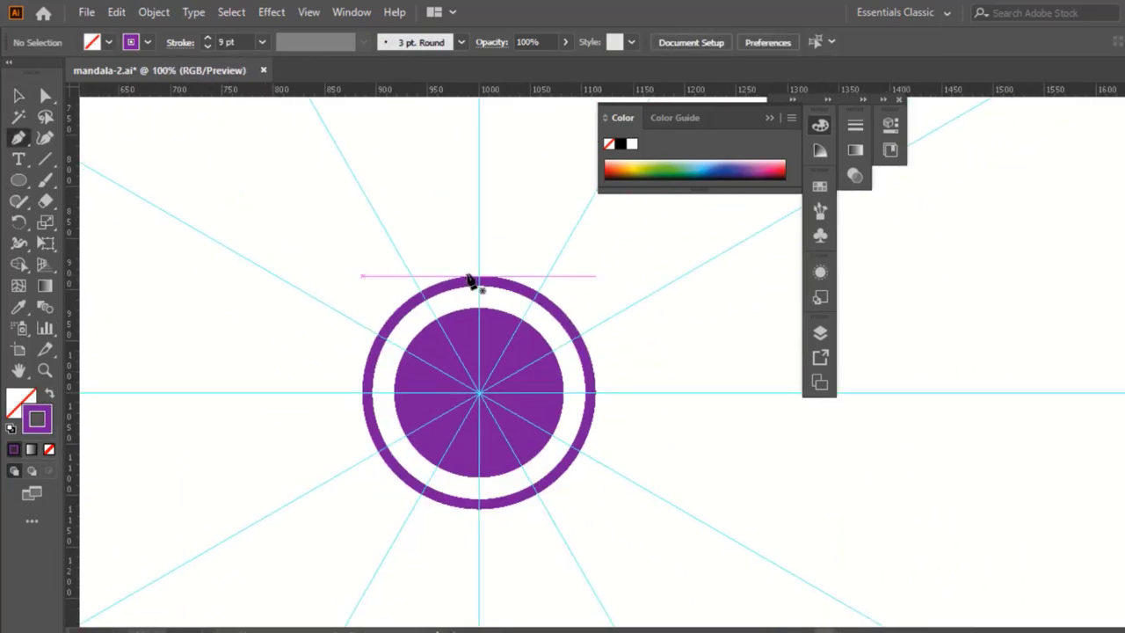
click(478, 212)
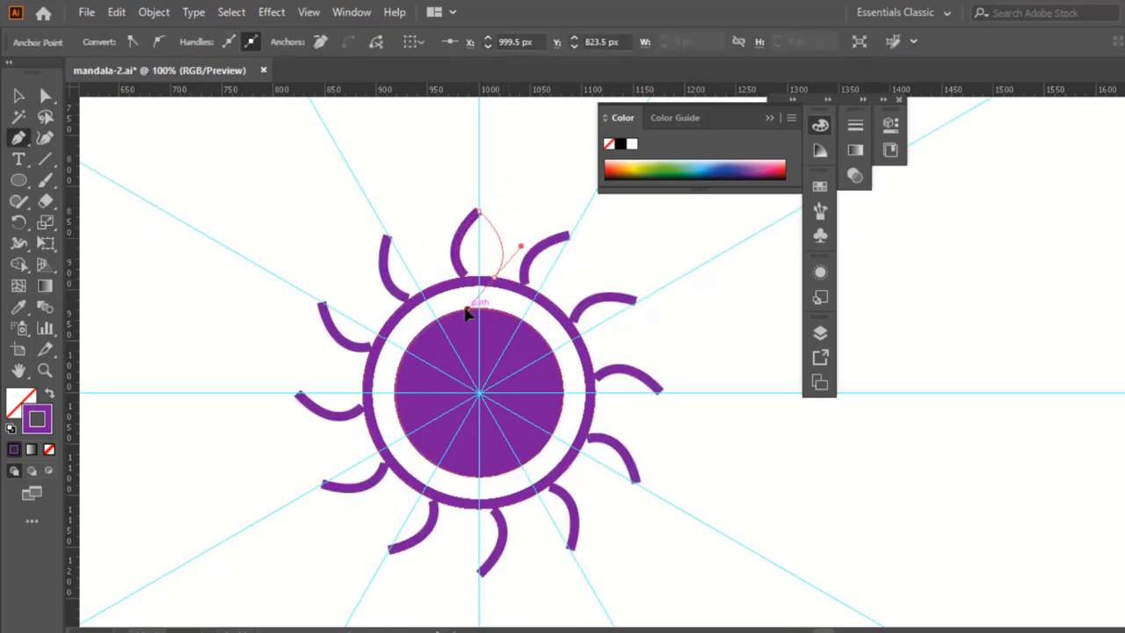
drag(466, 308, 462, 309)
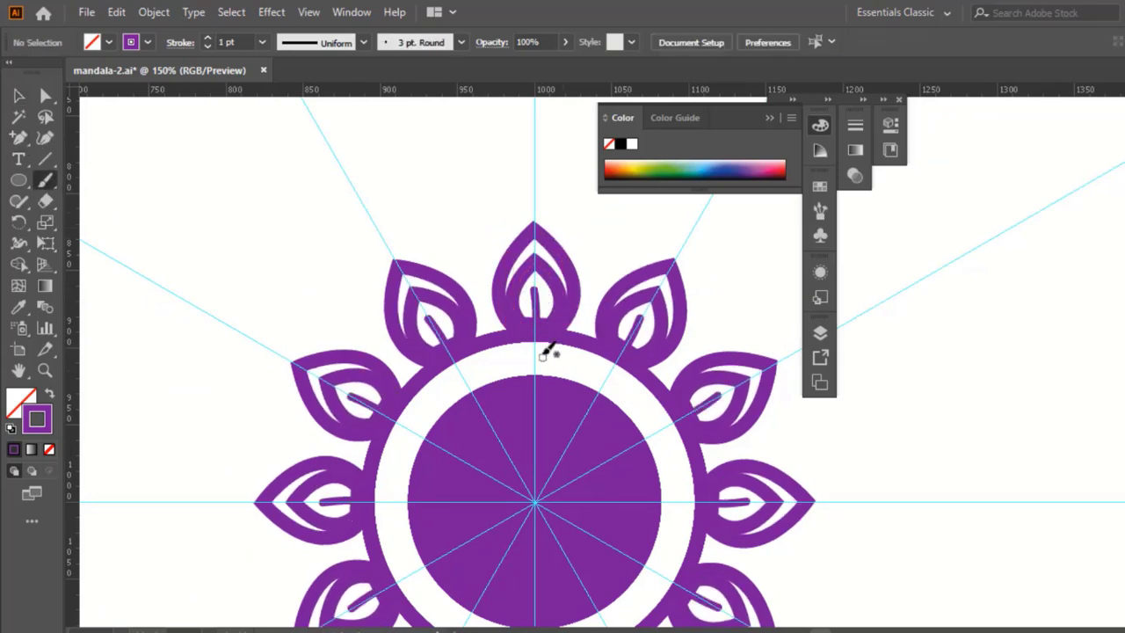
- Group the paths of the petal on the upper vertical guide and enlarge it until the neighbouring petals touch
click(18, 95)
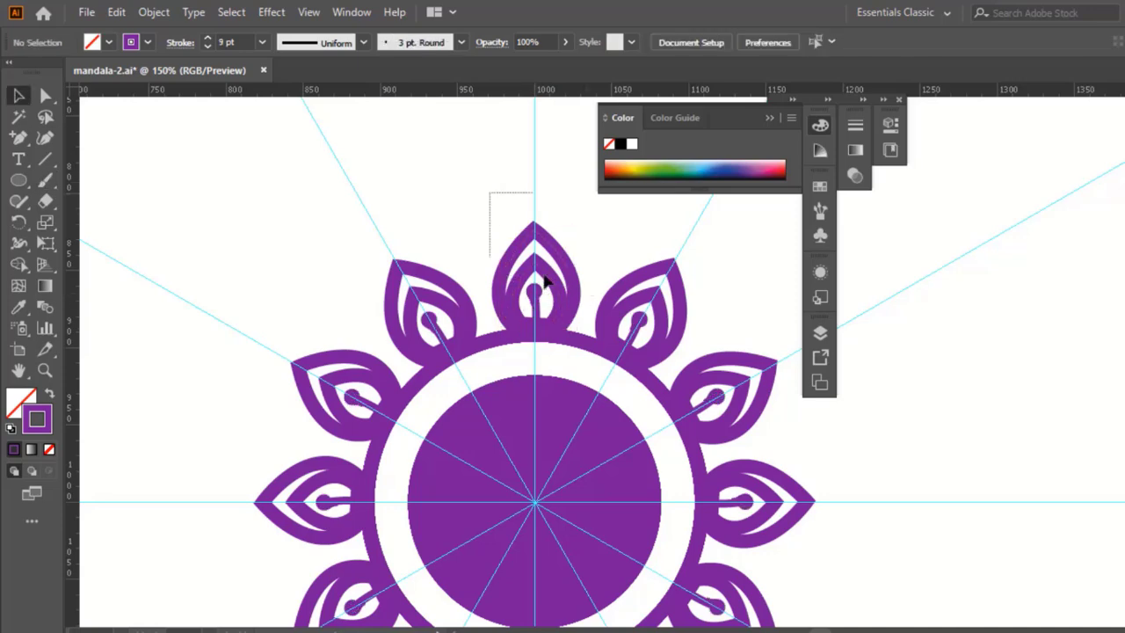
drag(497, 202, 569, 313)
key(ctrl+minus)
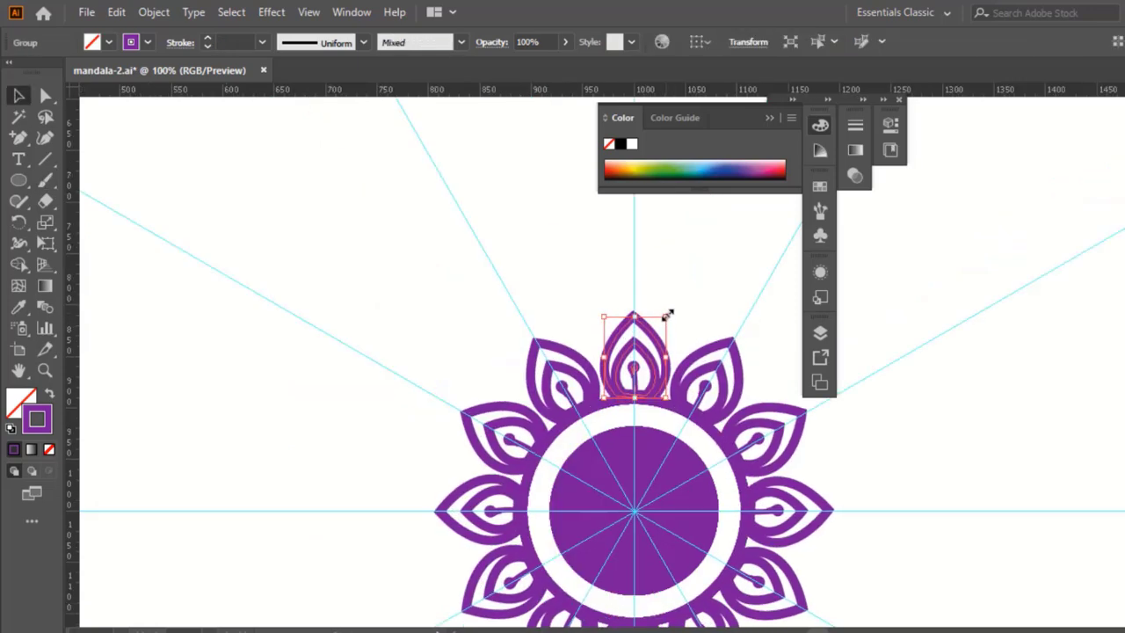
click(683, 312)
key(ctrl+minus)
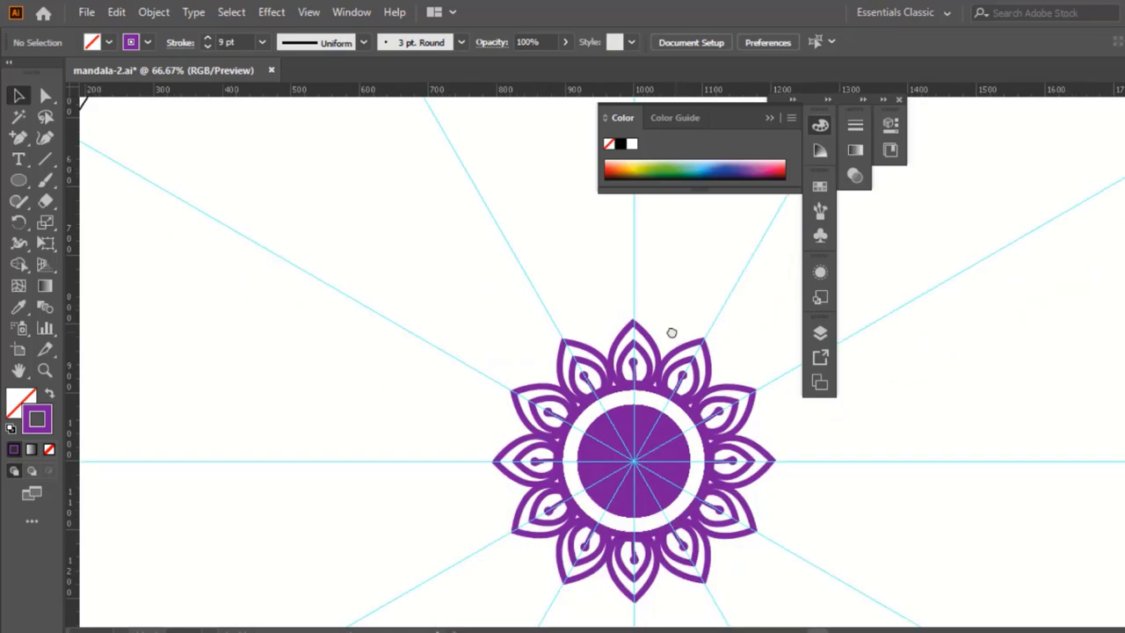
- Copy the purple ring in place and scale the copy from its centre to about 440 px wide, enclosing all the petals
click(560, 343)
key(ctrl+c)
key(ctrl+f)
drag(607, 329, 679, 257)
click(701, 252)
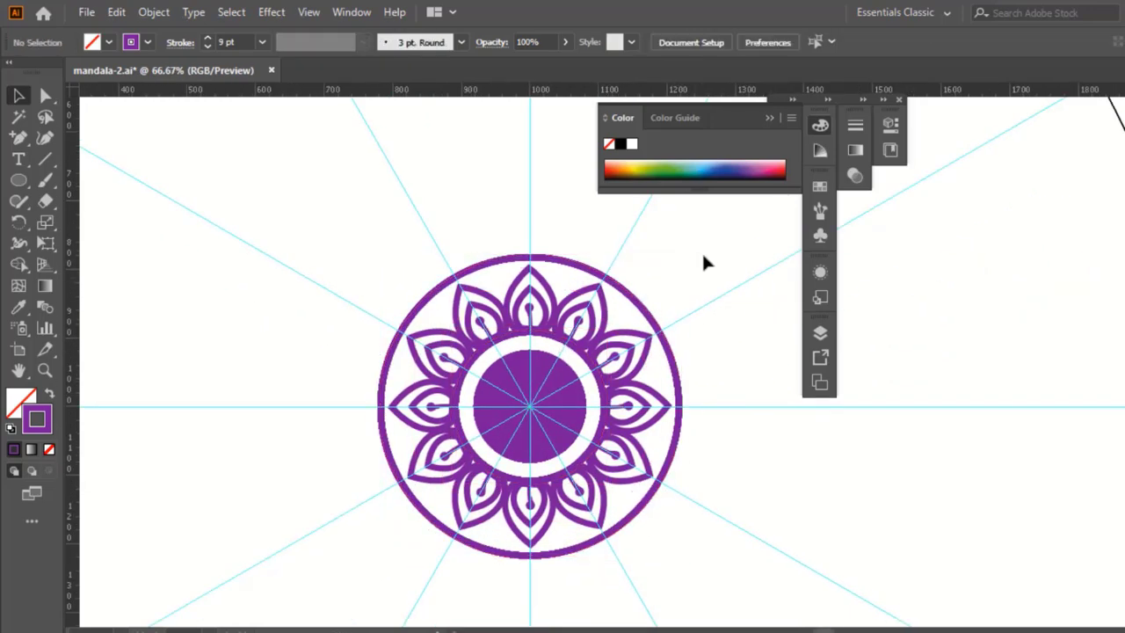
- Draw a closed curved triangle with the Pen tool in the gap between two adjacent petal tips and the outer ring
key(ctrl+plus)
click(22, 147)
click(377, 231)
drag(431, 259, 442, 284)
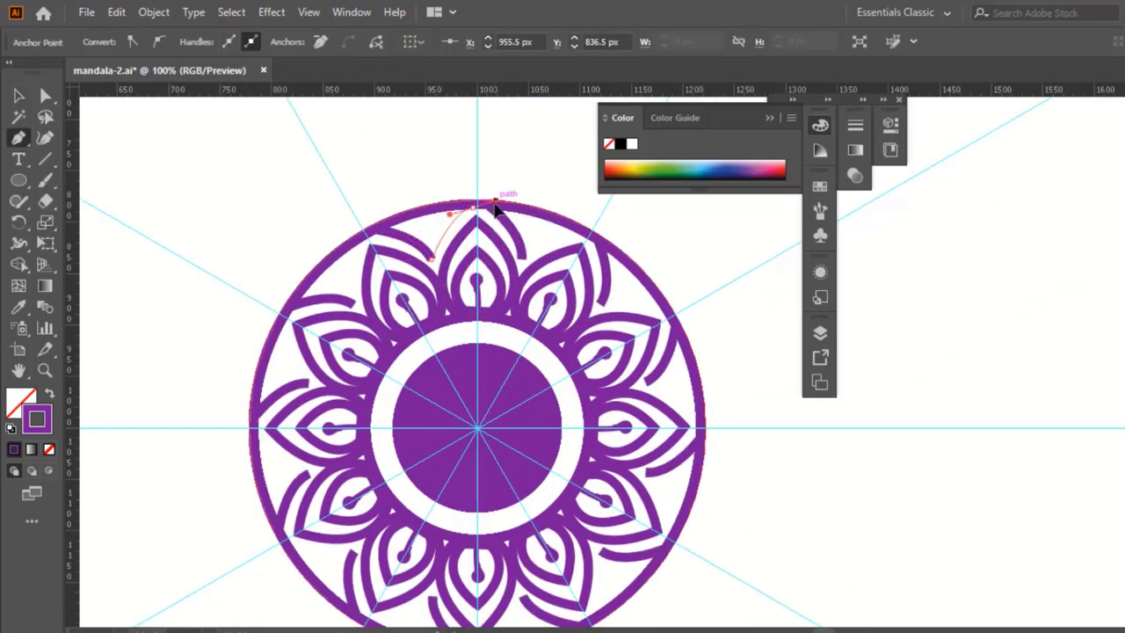
drag(491, 209, 376, 233)
- Try a scaled-down copy of the curved triangle inside the gap and delete it
drag(475, 208, 455, 218)
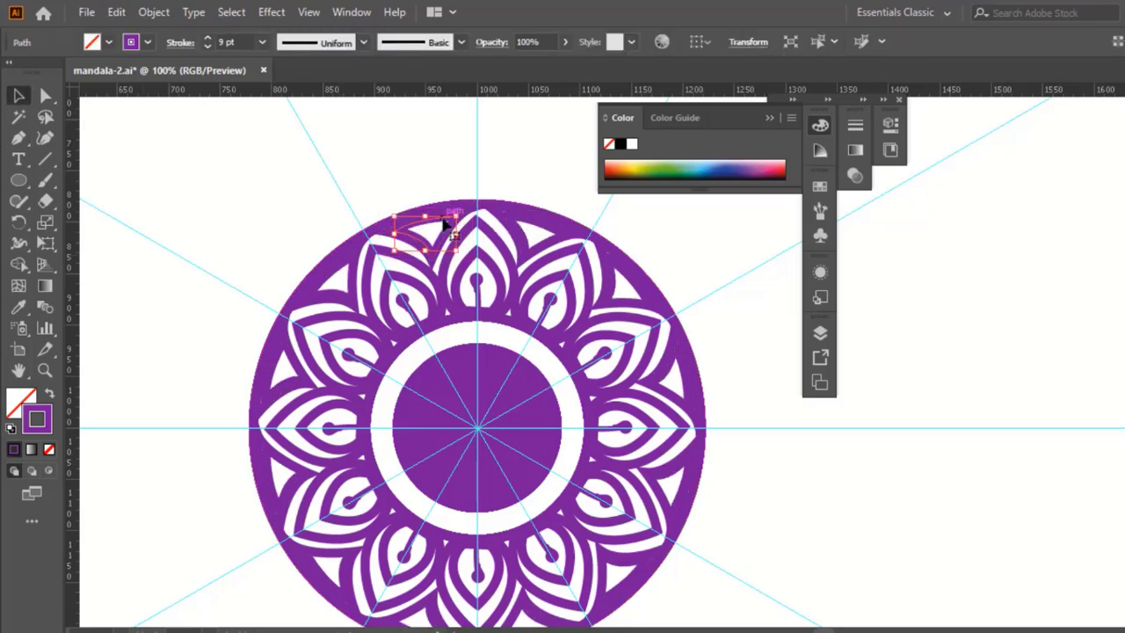
key(Delete)
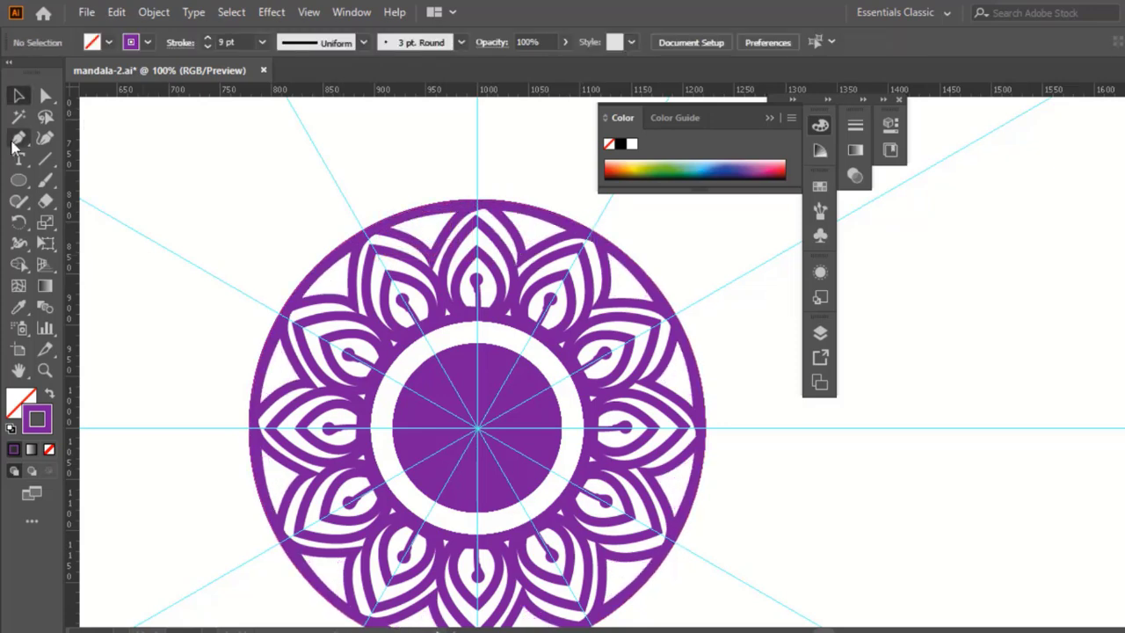
- Adjust the lower anchor point of the curved triangle so it fits the gap between the two petals
key(a)
drag(435, 263, 440, 264)
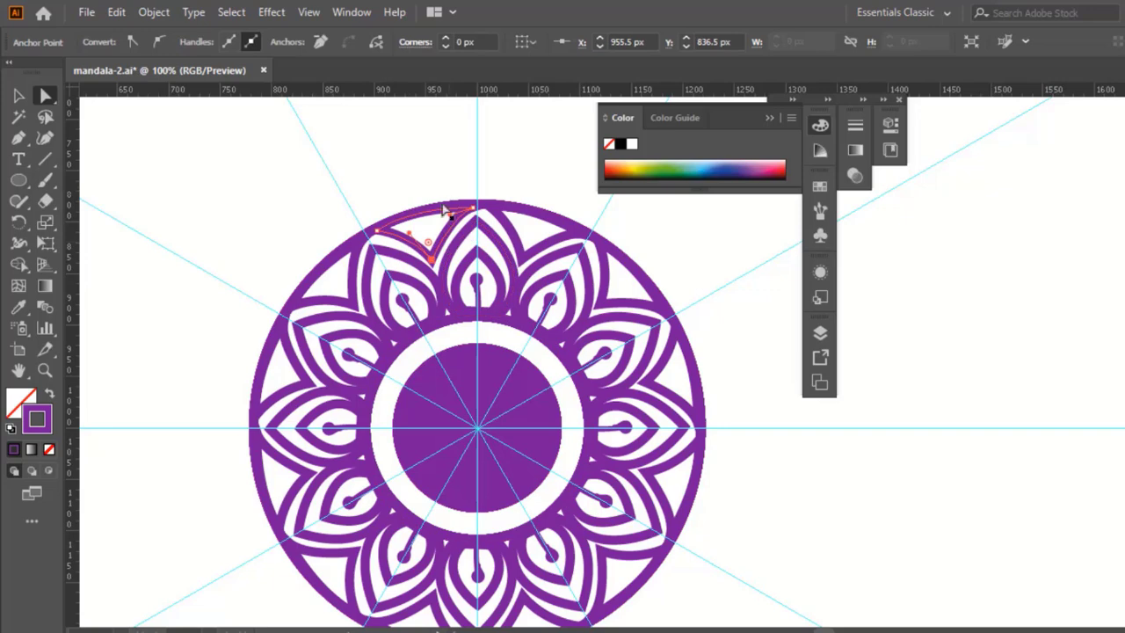
click(19, 96)
- Copy the outer purple ring in place and scale the copy from its centre to about 490 px wide
click(694, 245)
key(ctrl+minus)
click(589, 307)
drag(694, 245, 648, 245)
key(ctrl+c)
key(ctrl+f)
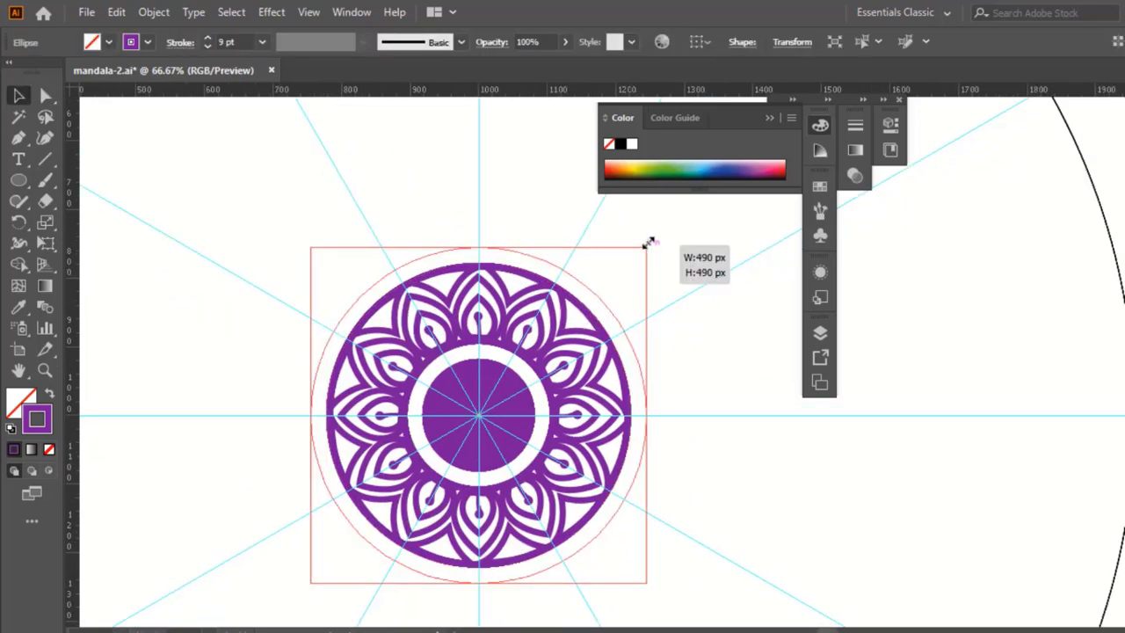
click(676, 262)
key(ctrl+minus)
- Draw a closed pointed petal with the Pen tool on the upper vertical guide, with its flat base on the new ring
click(18, 138)
key(ctrl+plus)
click(425, 283)
drag(443, 199, 505, 151)
drag(428, 315, 426, 314)
click(462, 282)
click(426, 282)
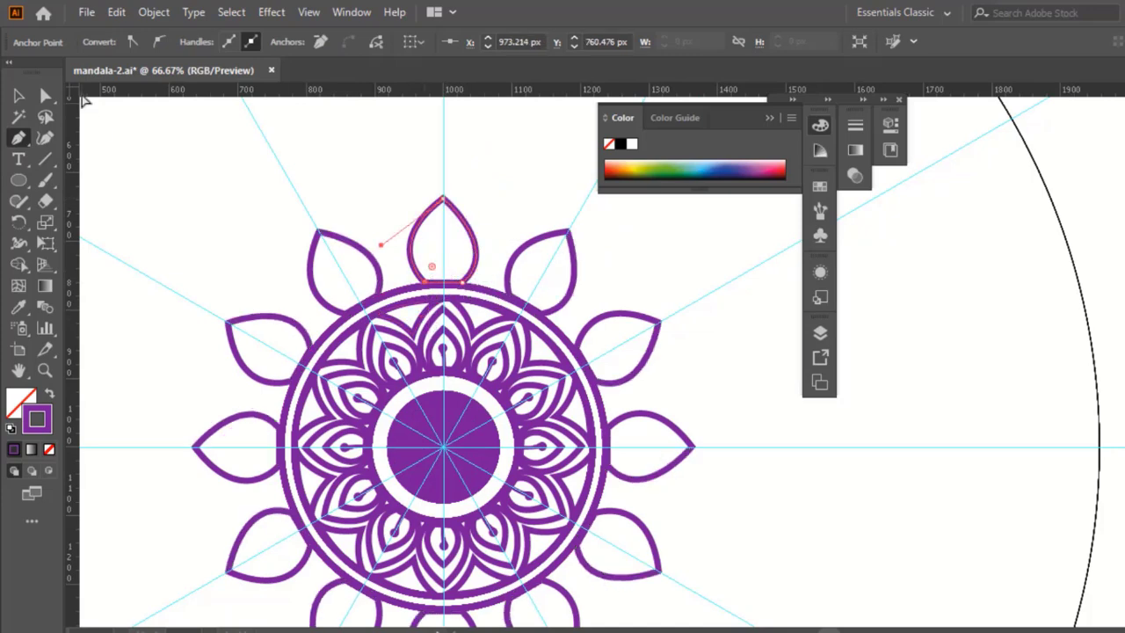
- Give the new petal a solid purple fill and no stroke
click(19, 96)
click(19, 401)
click(13, 449)
click(42, 426)
click(48, 449)
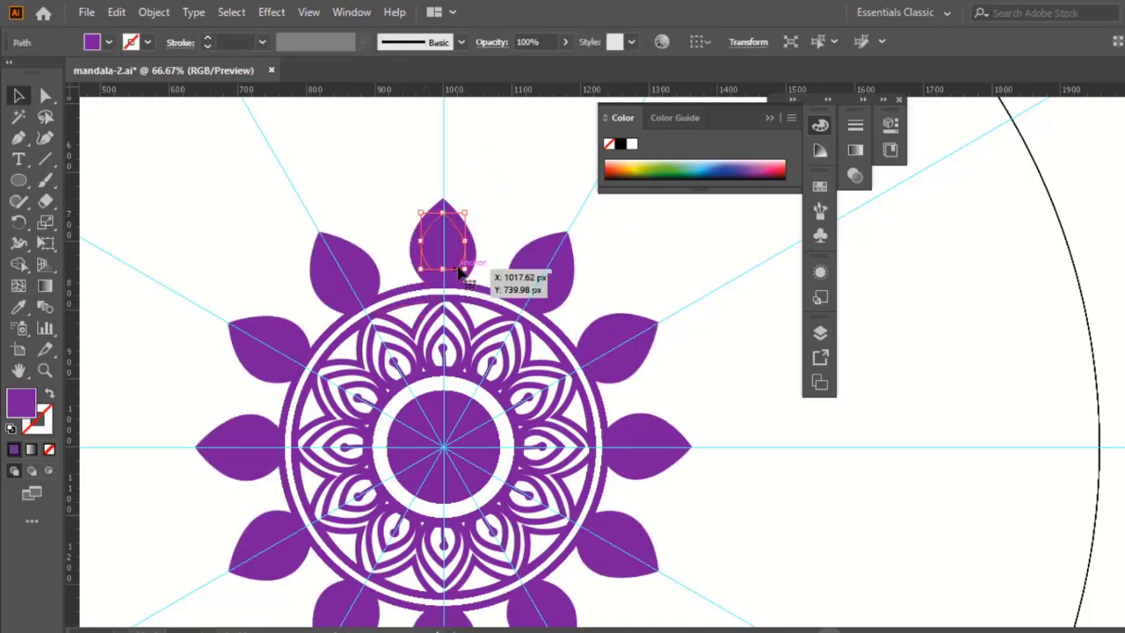
- Use a smaller copy of the petal to make a white opening inside the filled petal
key(v)
mouse_move(444, 226)
mouse_down()
mouse_move(444, 216)
mouse_move(435, 224)
mouse_up()
click(378, 189)
click(465, 353)
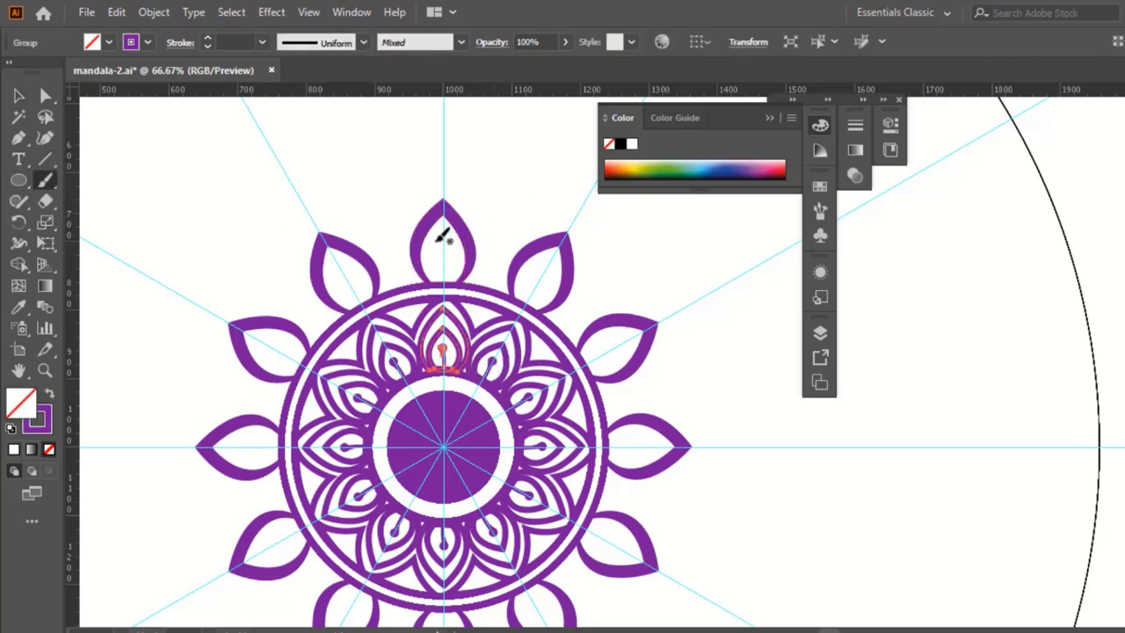
click(47, 179)
click(234, 41)
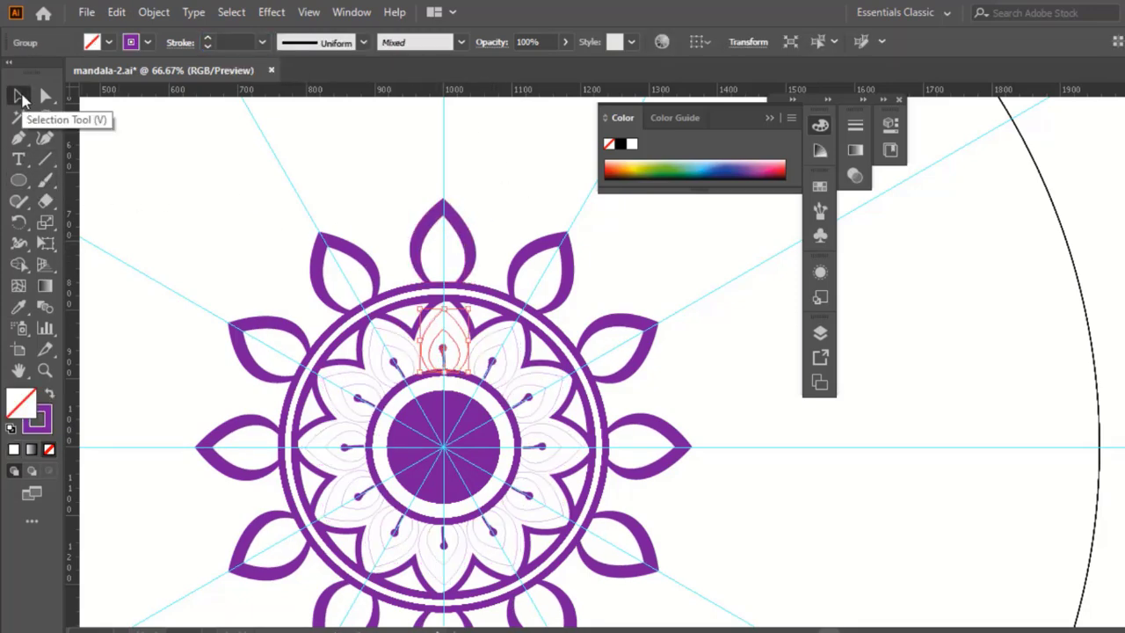
key(ctrl+z)
key(ctrl+shift+a)
- Paint a round-headed stem inside the new petal with the Paintbrush and group it with the petal
mouse_move(444, 264)
mouse_down()
mouse_move(442, 285)
mouse_move(449, 255)
mouse_up()
drag(43, 413, 21, 402)
click(18, 95)
click(480, 233)
key(ctrl+g)
drag(479, 233, 519, 262)
click(480, 250)
key(ctrl+z)
- Fit a tilted copy of the stemmed petal group into the gap between the upper vertical guide and the next guide
key(v)
shift+click(442, 211)
drag(520, 198, 512, 208)
drag(496, 234, 501, 232)
click(442, 211)
drag(442, 211, 444, 217)
shift+click(502, 219)
drag(532, 206, 523, 214)
click(536, 198)
drag(449, 218, 448, 223)
drag(496, 230, 502, 235)
- Copy the outermost ring in place and enlarge the copy from its centre until it encloses the row of stemmed petals
click(559, 378)
click(588, 376)
key(ctrl+c)
key(ctrl+f)
drag(611, 280, 486, 281)
- Build a row of larger stemmed petals with double outlines outside the new ring, both on and between the guides
key(ctrl+minus)
key(ctrl+minus)
click(486, 281)
click(445, 376)
drag(447, 382, 426, 258)
click(507, 296)
key(v)
click(554, 219)
key(ctrl+plus)
key(ctrl+plus)
click(563, 292)
click(633, 362)
key(Delete)
mouse_move(637, 339)
mouse_down()
mouse_move(648, 351)
mouse_move(525, 342)
mouse_move(572, 300)
mouse_up()
- Draw a closed pointed leaf with the Pen tool between two petal tips, just left of the upper vertical guide
key(p)
click(546, 411)
key(ctrl+z)
click(534, 349)
mouse_move(546, 411)
mouse_down()
mouse_move(536, 435)
mouse_move(506, 442)
mouse_up()
click(19, 95)
- Place a smaller copy of the leaf inside it, adjust its fit, and group both leaf outlines
drag(541, 349, 542, 342)
drag(521, 377, 522, 377)
drag(577, 333, 557, 354)
click(568, 357)
drag(551, 398, 550, 404)
click(566, 359)
click(547, 369)
drag(558, 308, 526, 373)
key(ctrl+g)
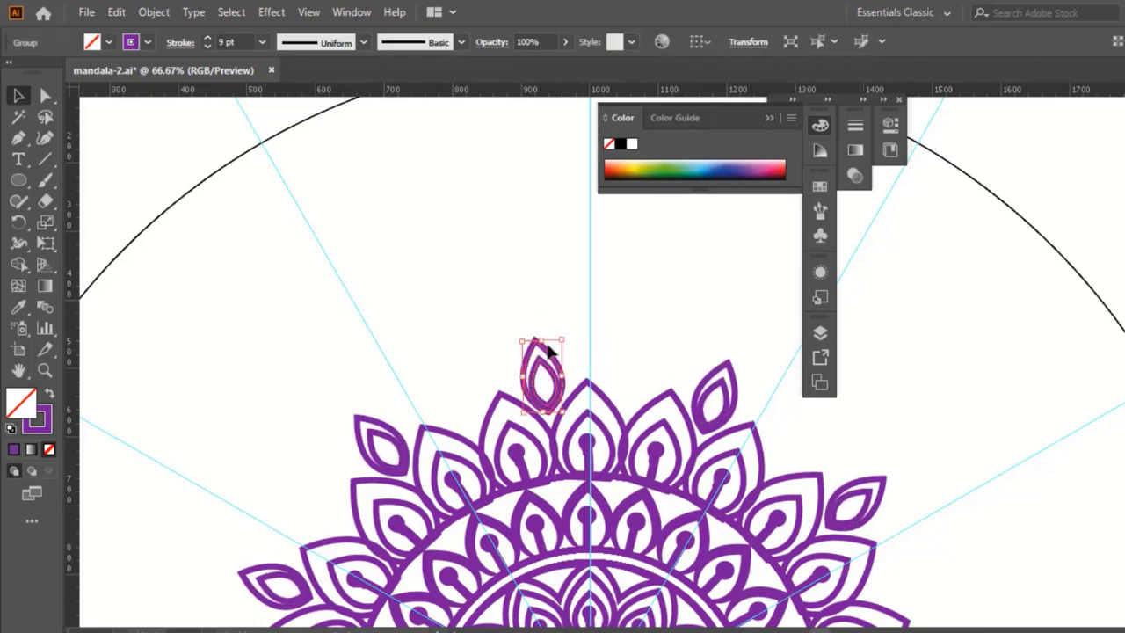
- Rotate a copy of the leaf group about the mandala's centre into the gap right of the upper vertical guide
scroll(205, 264, down, 3)
click(19, 223)
drag(639, 265, 645, 267)
click(18, 97)
- Paint a spiral curl with a 2 pt tapered stroke above the petal tip, just left of the upper vertical guide
scroll(552, 292, down, 2)
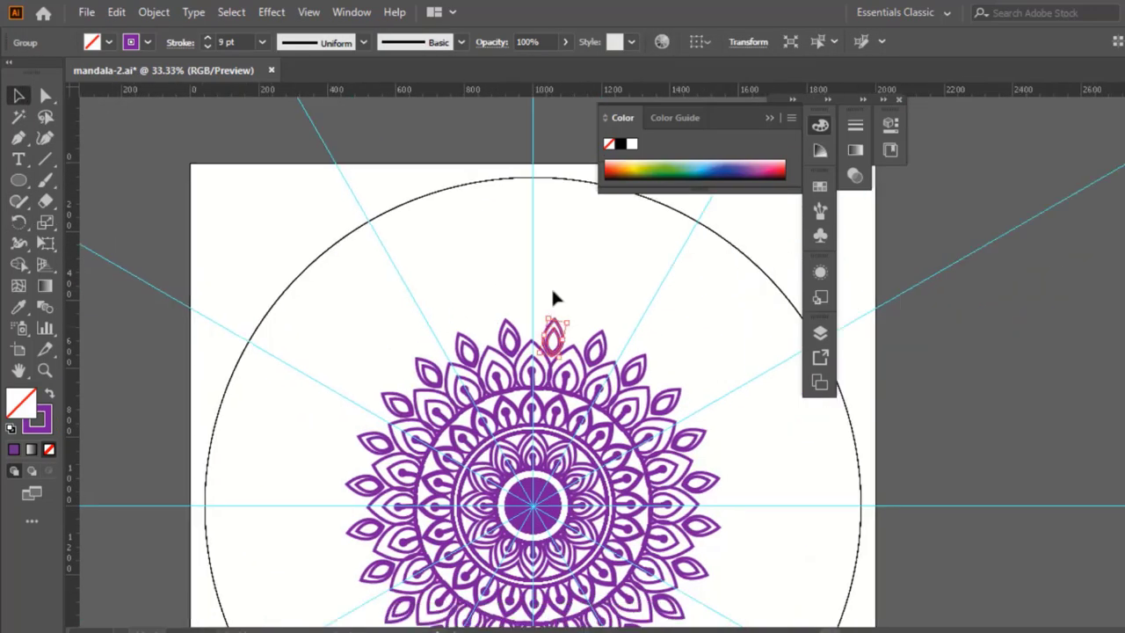
scroll(591, 320, up, 4)
click(457, 272)
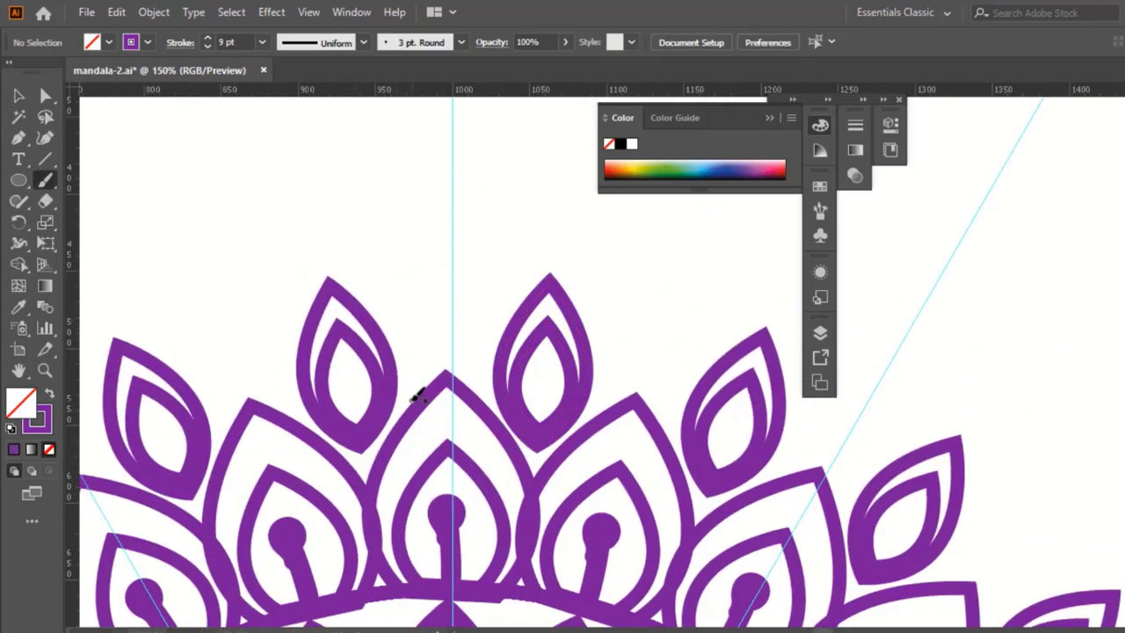
drag(422, 351, 422, 353)
click(425, 316)
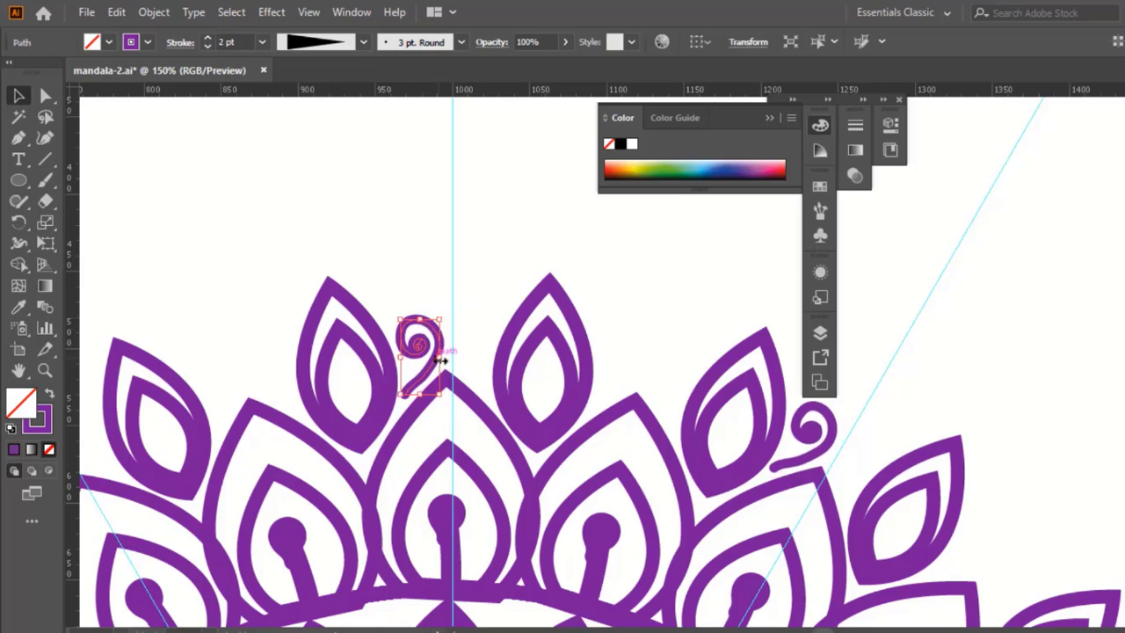
- Reflect a copy of the spiral curl to the other side of the upper vertical guide
right_click(447, 351)
mouse_move(540, 530)
click(750, 445)
click(434, 332)
- Align the top edges of the two mirrored spiral curls
click(770, 118)
click(785, 151)
shift+click(497, 313)
click(687, 164)
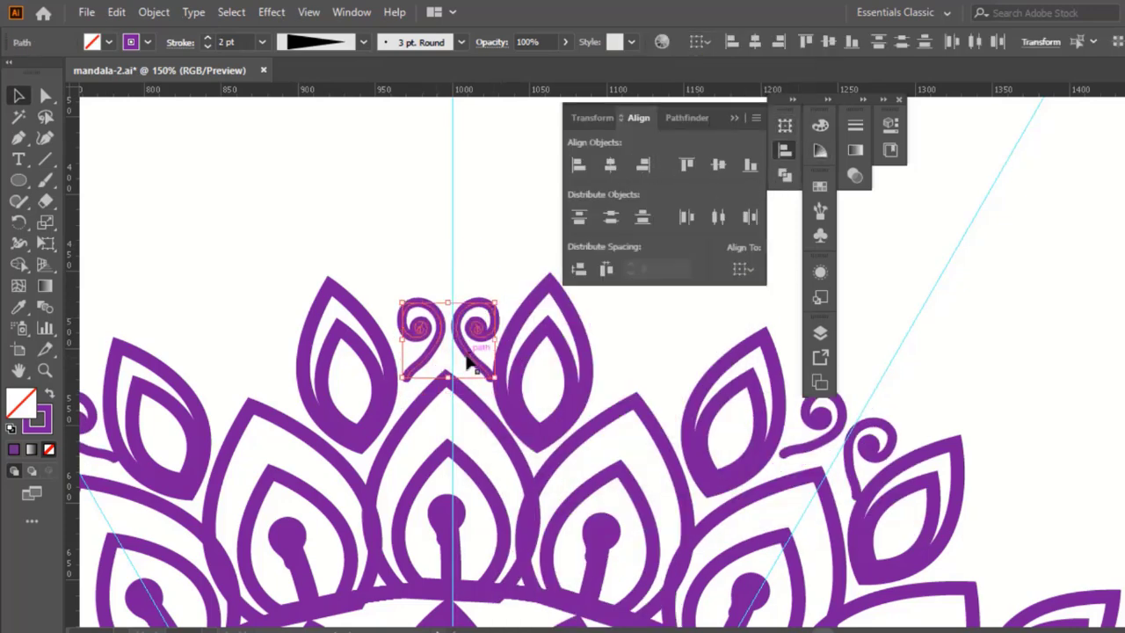
- Position the two spiral curls between the leaves on either side of the upper vertical guide and group them
drag(495, 320, 492, 329)
click(494, 258)
click(440, 342)
drag(420, 305, 471, 331)
key(ctrl+g)
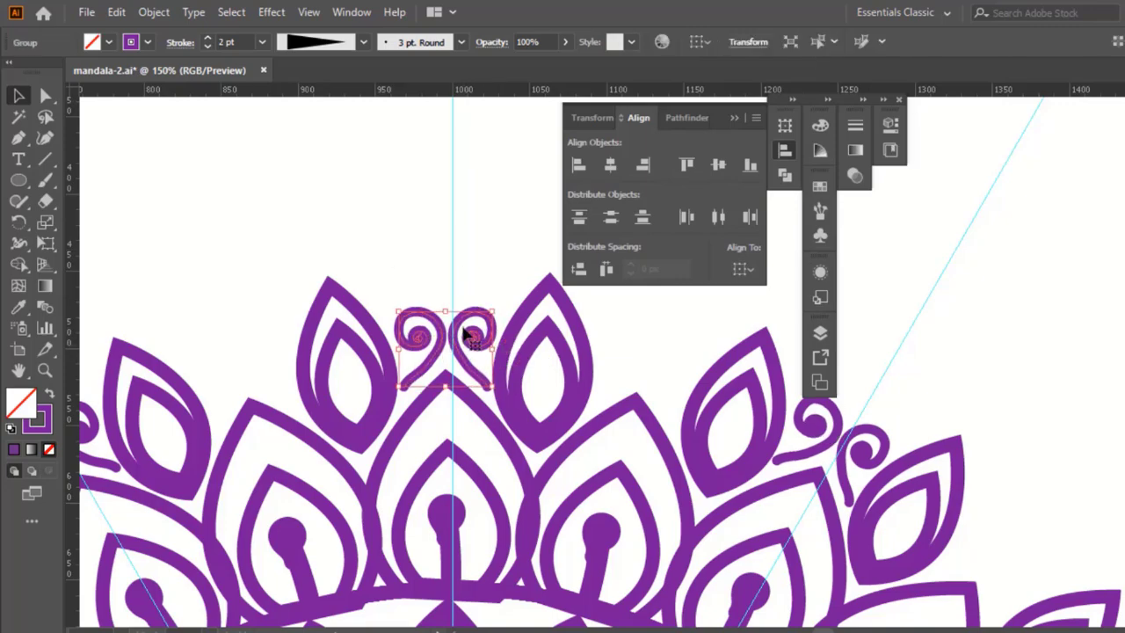
- Rotate a copy of the spiral group about -15° around the mandala's centre into the next gap between leaves
key(ctrl+minus)
key(ctrl+minus)
scroll(402, 314, right, 5)
scroll(402, 315, down, 4)
scroll(402, 315, up, 1)
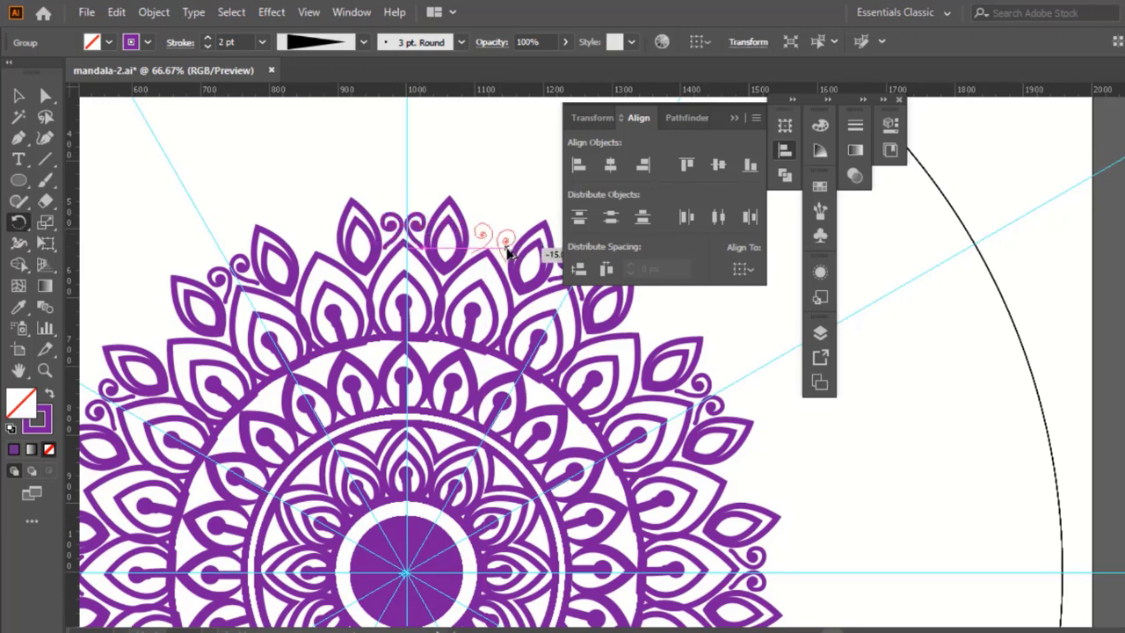
drag(504, 252, 504, 252)
click(20, 100)
key(ctrl+minus)
key(ctrl+minus)
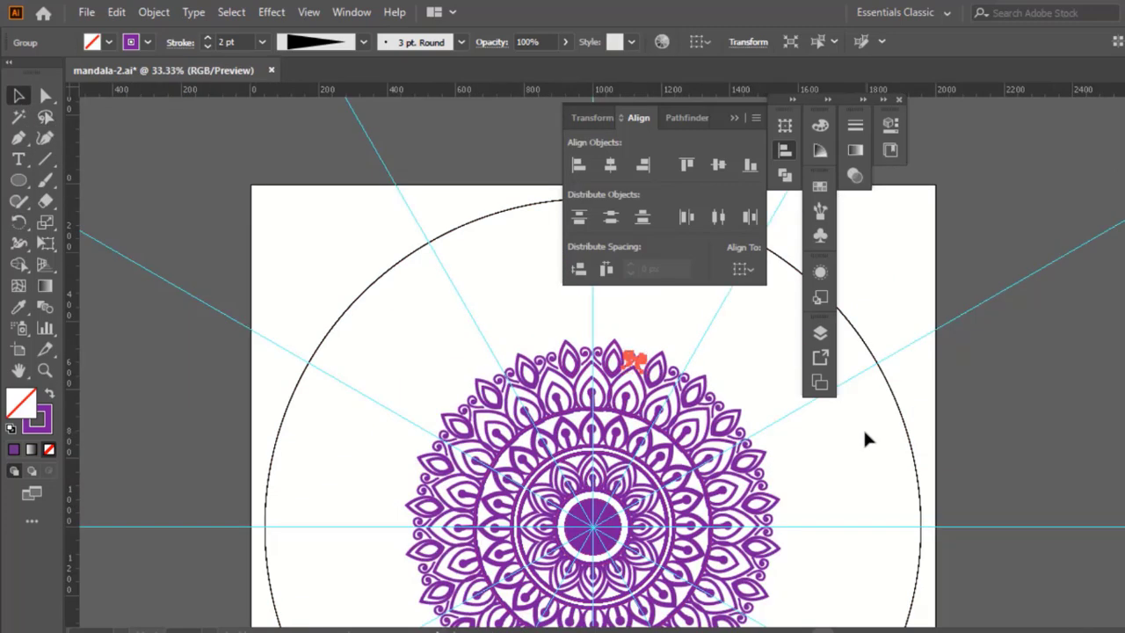
key(ctrl+minus)
drag(703, 417, 527, 330)
drag(398, 398, 567, 547)
drag(534, 496, 589, 559)
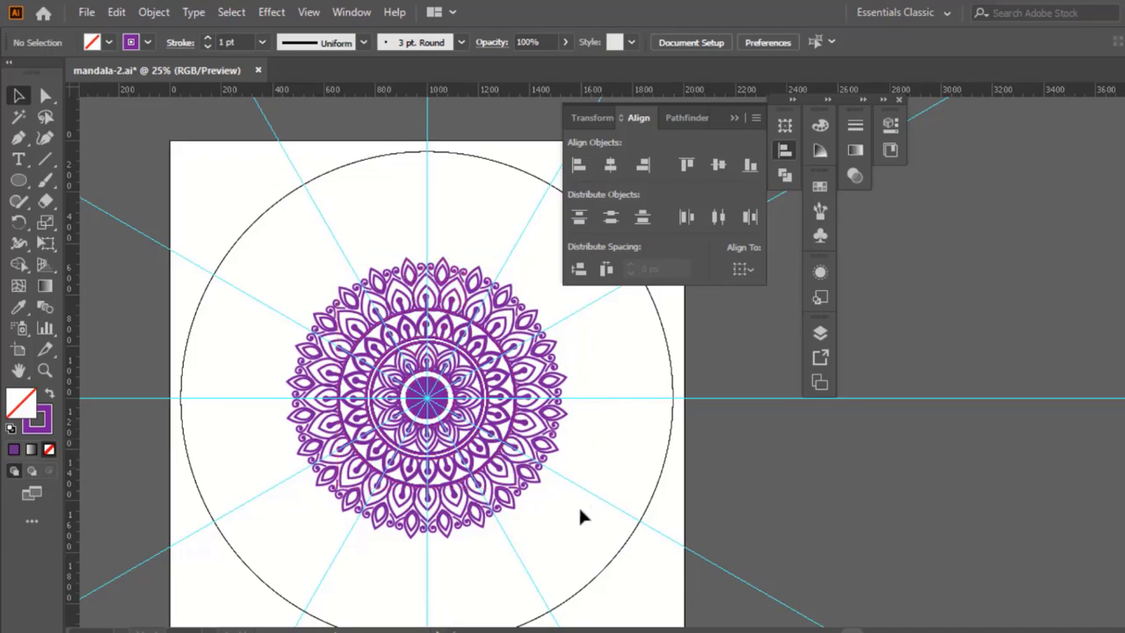
click(427, 263)
click(154, 11)
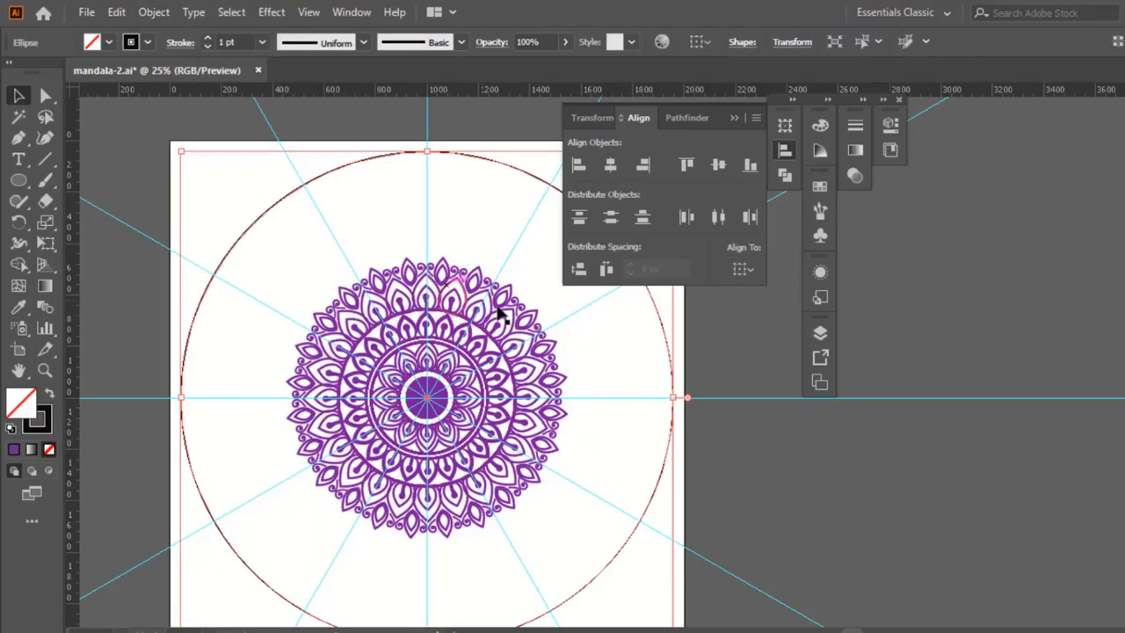
click(612, 393)
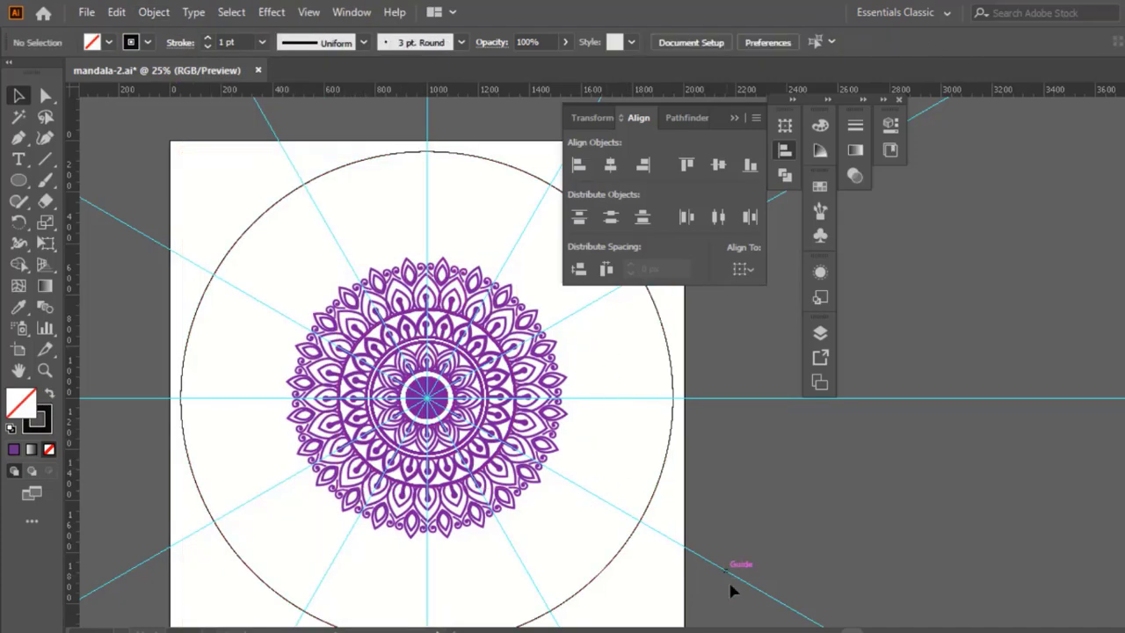
- Select the whole mandala with its outer circle and expand the appearance and objects into plain shapes
drag(730, 588, 138, 203)
click(154, 12)
click(254, 234)
click(153, 12)
click(239, 215)
- Ungroup the expanded artwork repeatedly until the black outer circle is separate from the mandala
click(558, 417)
click(734, 456)
right_click(666, 447)
click(708, 516)
drag(708, 516, 624, 459)
right_click(646, 438)
click(698, 274)
click(713, 483)
drag(714, 483, 660, 433)
right_click(660, 432)
click(714, 296)
drag(714, 484, 660, 430)
right_click(660, 430)
click(714, 286)
- Delete the black outer circle surrounding the mandala
click(714, 485)
right_click(644, 426)
drag(713, 484, 646, 444)
key(Delete)
- Select the whole mandala and enlarge it proportionally from its centre to about 1830 px wide, nearly filling the artboard
drag(632, 556, 259, 235)
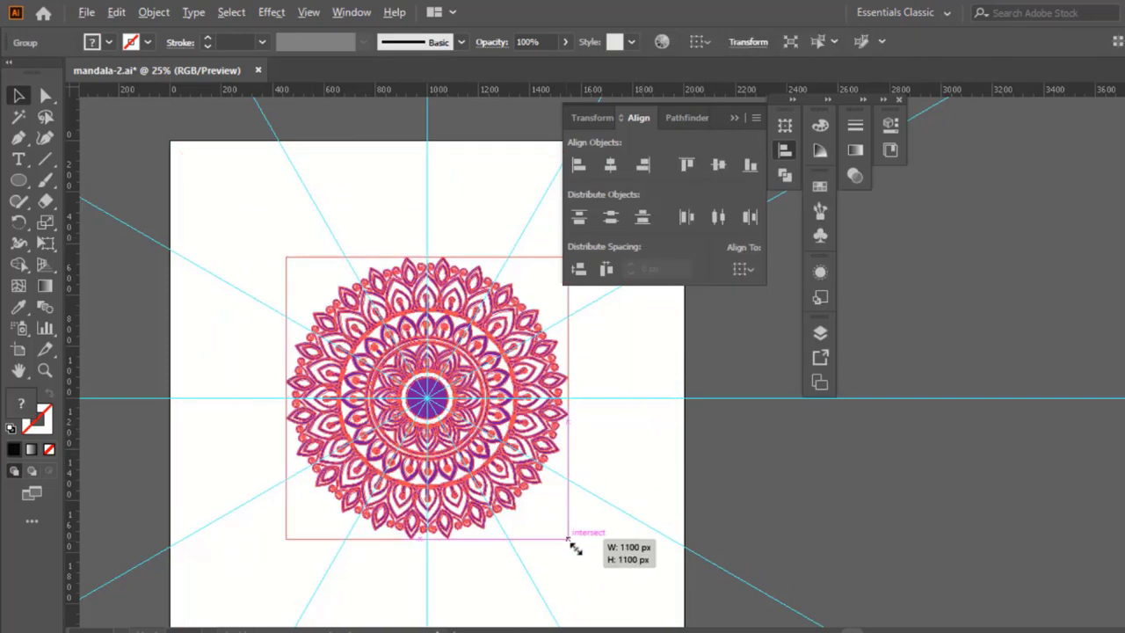
drag(567, 539, 638, 608)
click(748, 442)
scroll(721, 447, down, 1)
drag(714, 458, 606, 432)
click(531, 459)
alt+shift+drag(557, 524, 575, 542)
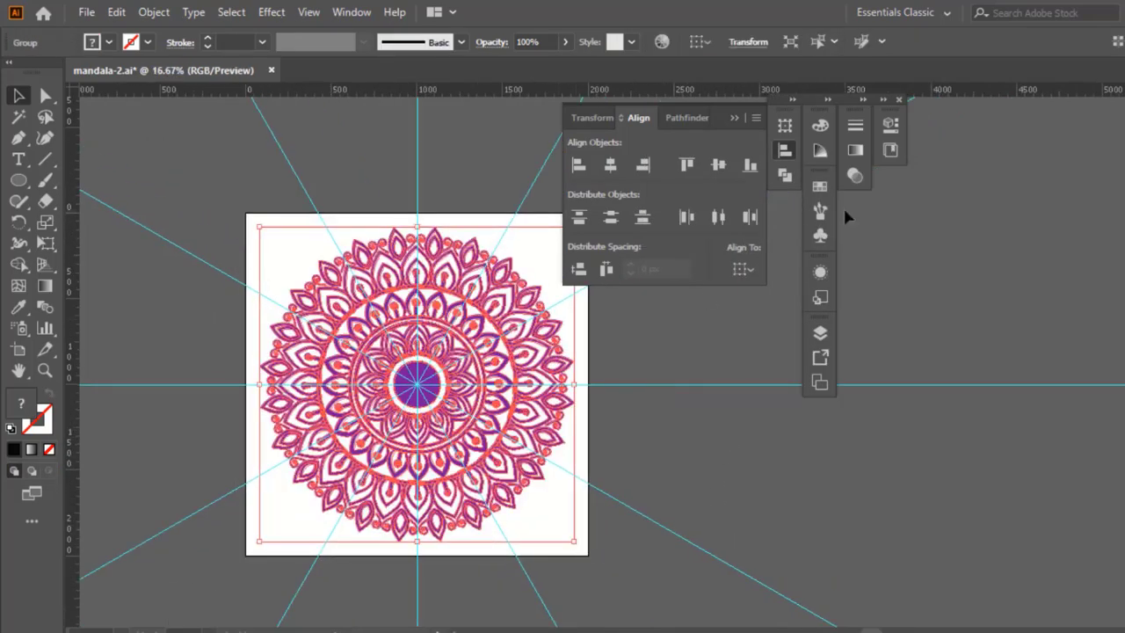
- Hide the radial guides so that only the finished purple mandala shows on the artboard
click(820, 333)
click(604, 389)
click(733, 118)
click(769, 324)
click(701, 291)
drag(670, 376, 724, 288)
key(ctrl+plus)
click(490, 297)
right_click(489, 296)
click(545, 439)
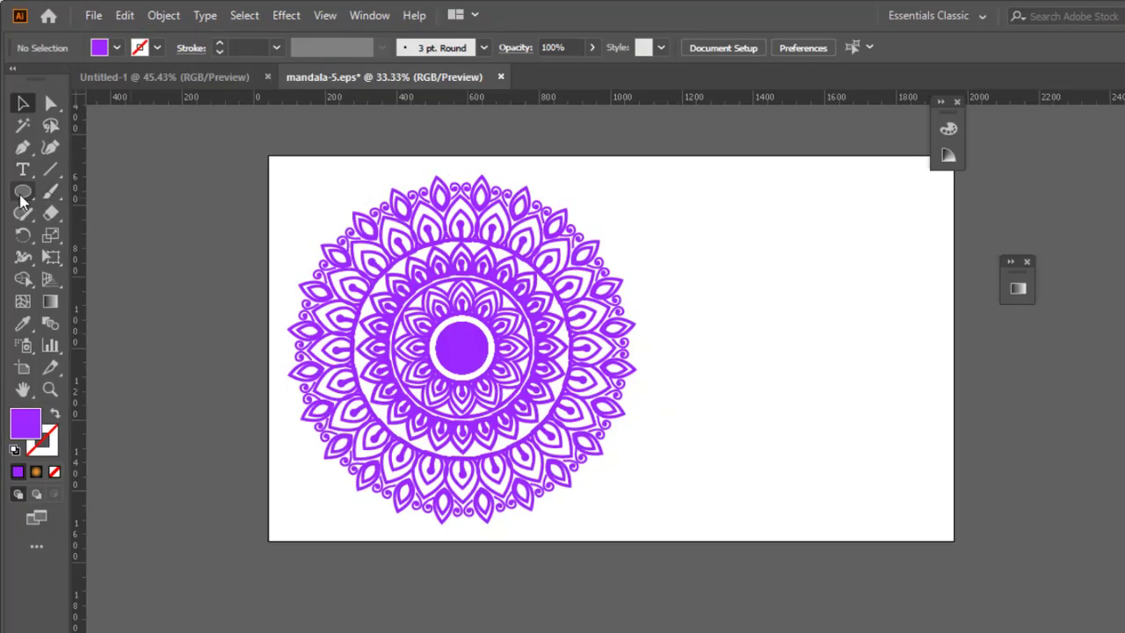
- Draw a rectangle covering the whole artboard and fill it with a very dark navy blue
drag(21, 189, 99, 189)
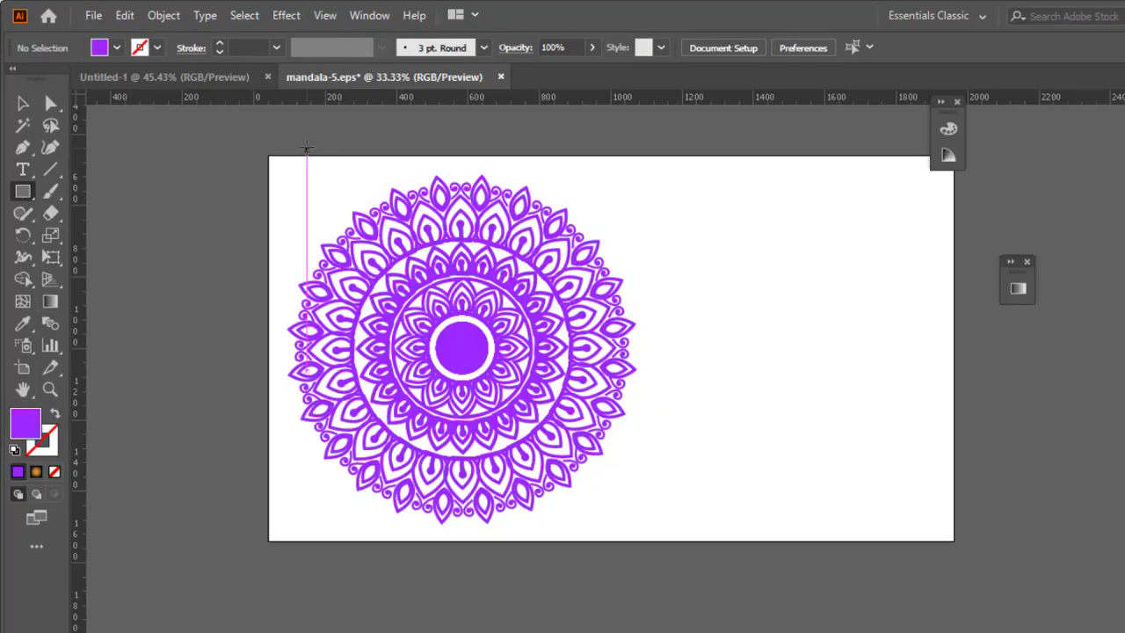
drag(325, 199, 954, 541)
double_click(18, 424)
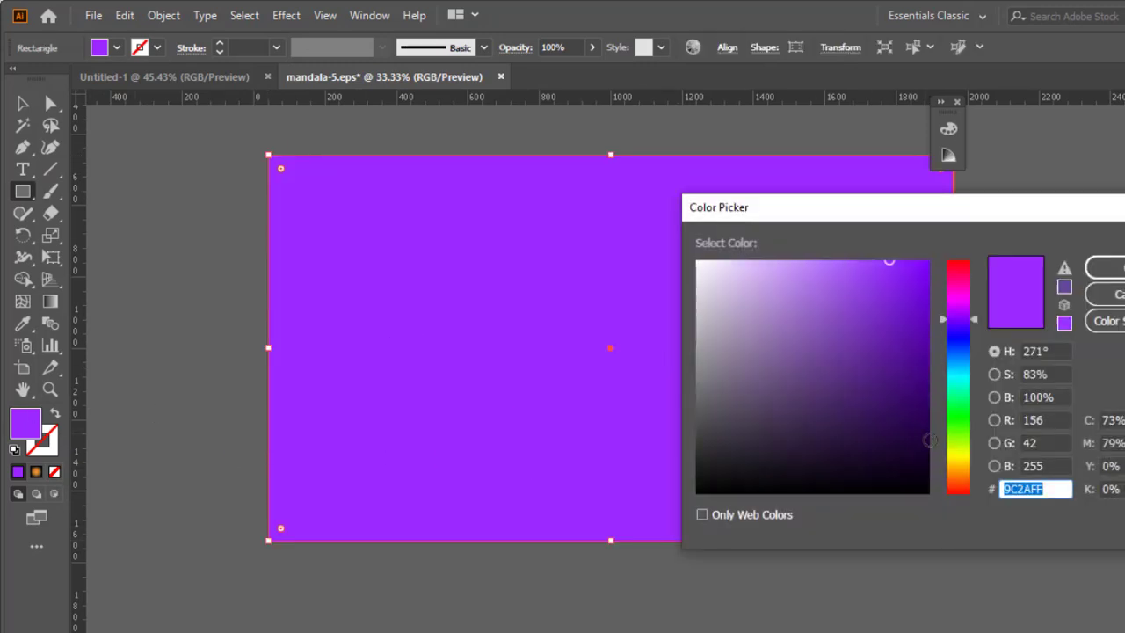
click(963, 331)
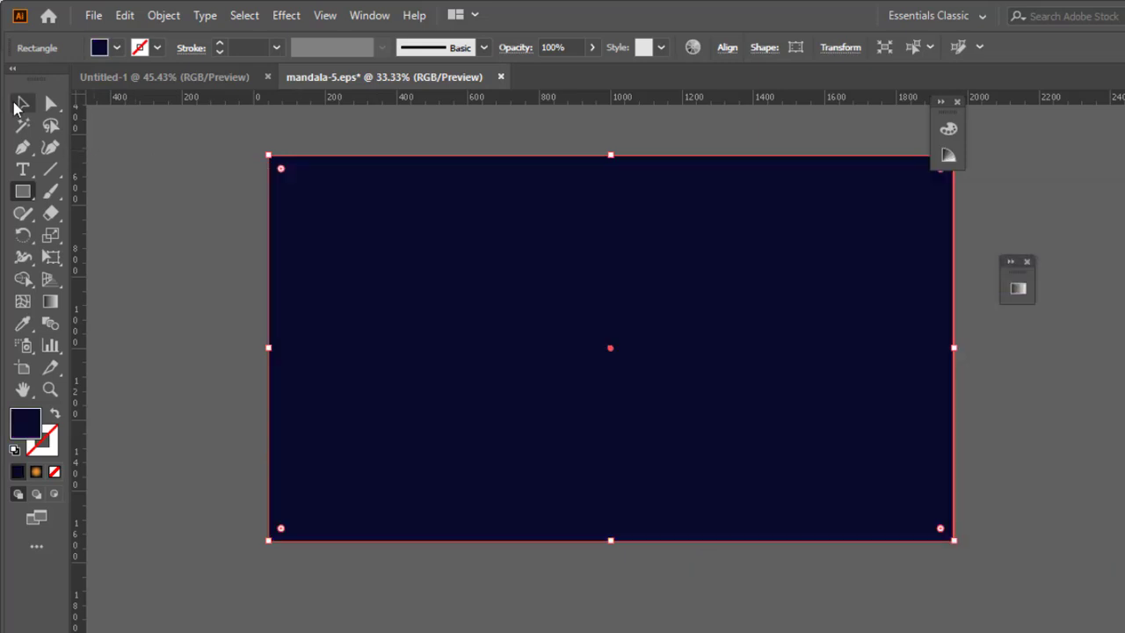
- Send the navy rectangle to the back behind the mandala and lock it
click(21, 103)
right_click(520, 250)
mouse_move(590, 563)
click(807, 617)
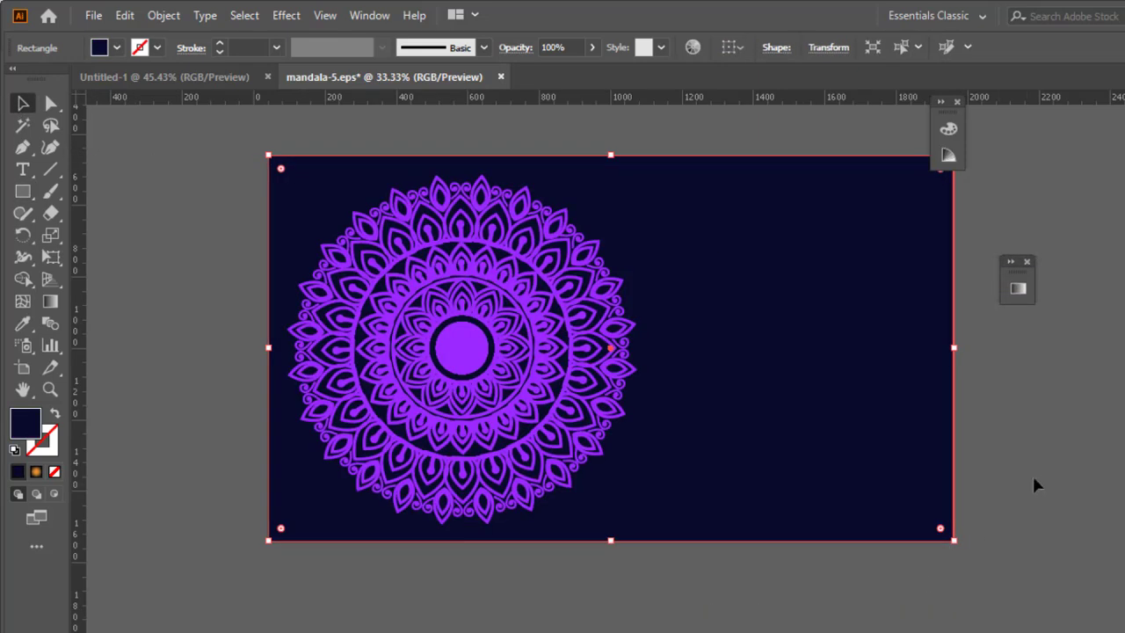
click(1007, 507)
scroll(811, 387, up, 1)
click(482, 332)
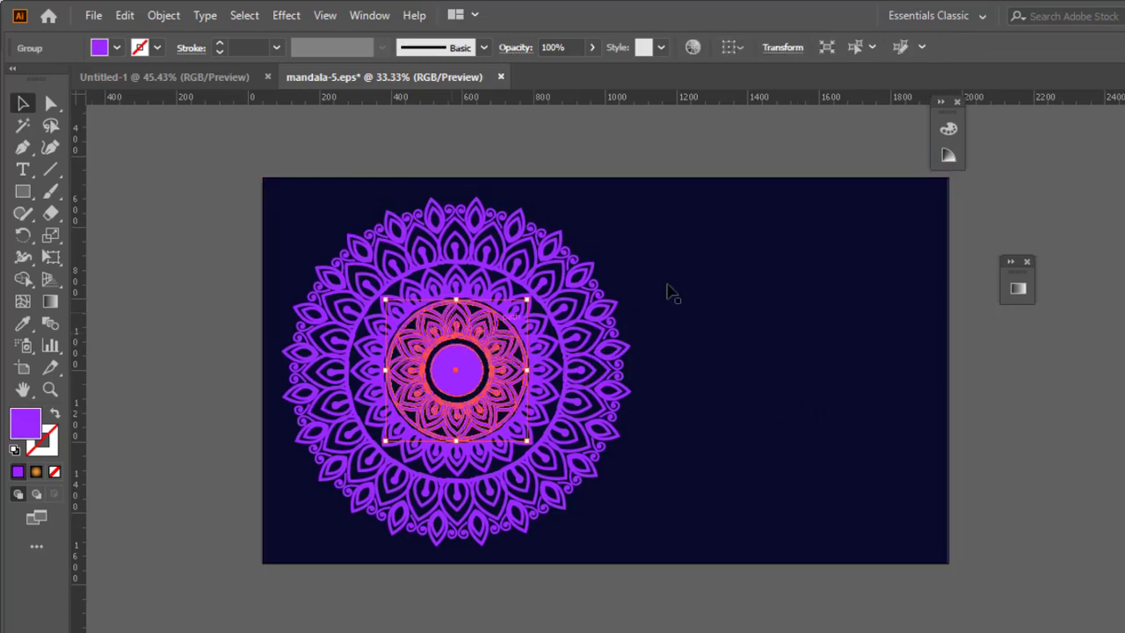
click(732, 285)
key(ctrl+2)
- Nudge the whole mandala slightly right on the background and fill it with the radial orange-to-black gradient
drag(664, 551, 269, 188)
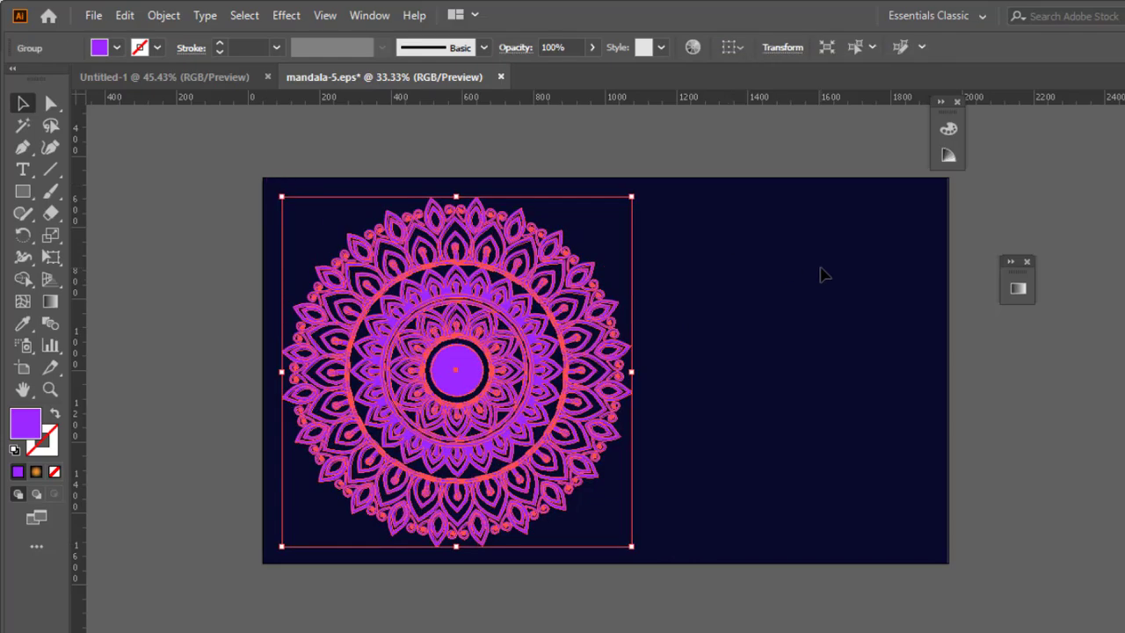
click(821, 275)
drag(750, 346, 656, 343)
drag(357, 361, 370, 357)
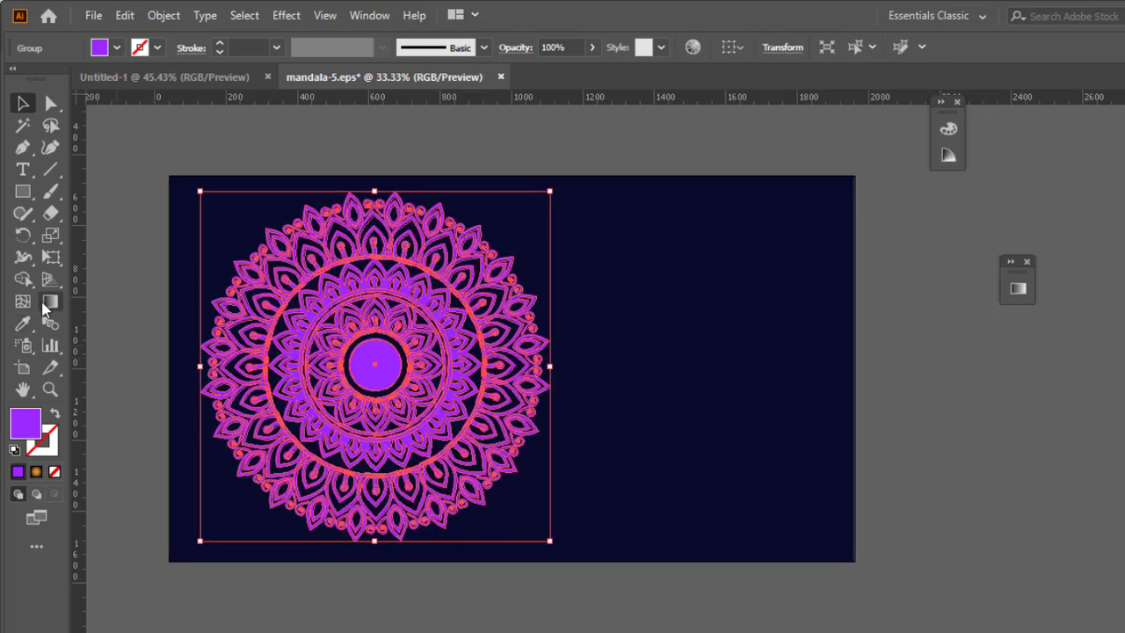
double_click(51, 301)
click(906, 417)
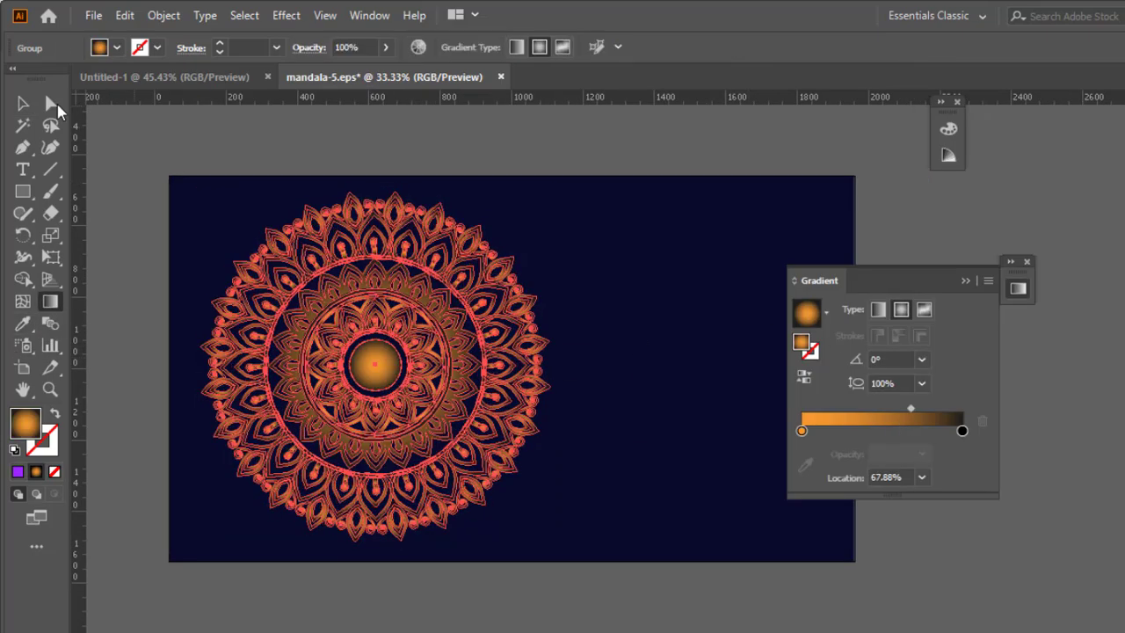
- Place a copy of the gradient-filled mandala just below the artboard
key(v)
click(551, 156)
drag(551, 156, 599, 166)
drag(640, 362, 653, 319)
drag(641, 462, 374, 190)
drag(484, 200, 465, 588)
click(689, 327)
drag(688, 327, 658, 338)
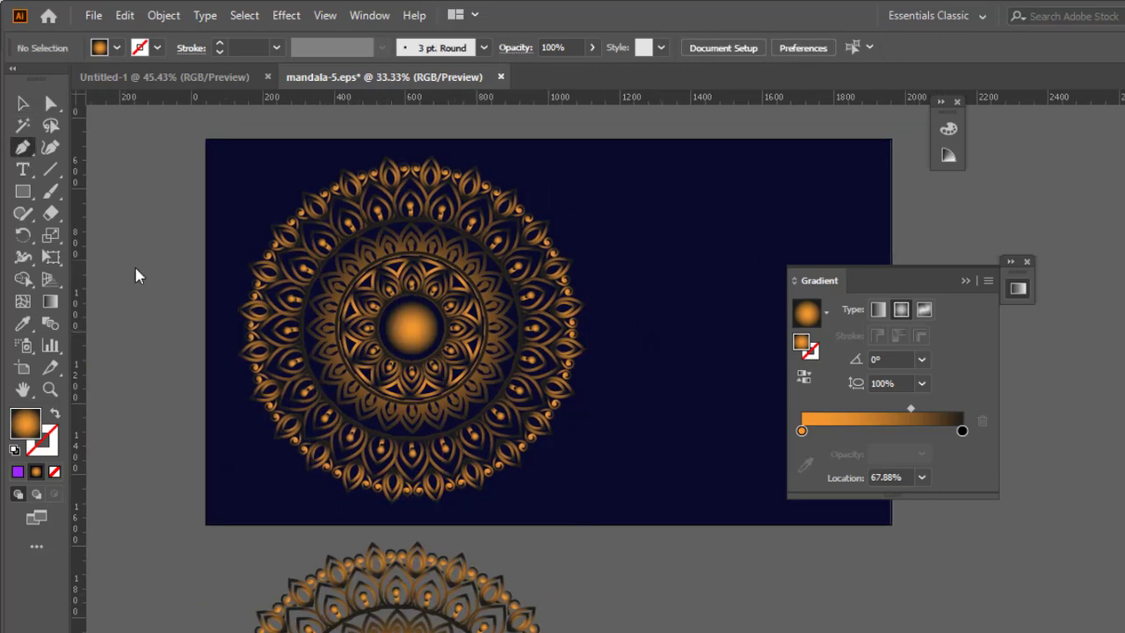
- Draw an S-shaped Pen path from the artboard's lower-left corner through the middle of the mandala up to the top edge
click(208, 525)
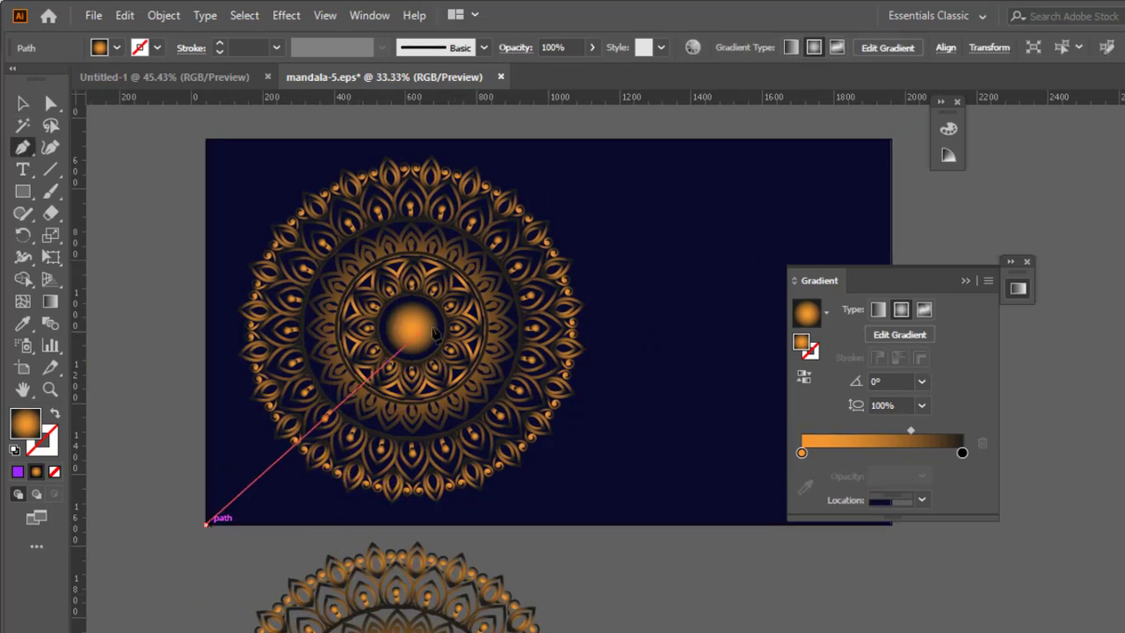
drag(466, 328, 656, 347)
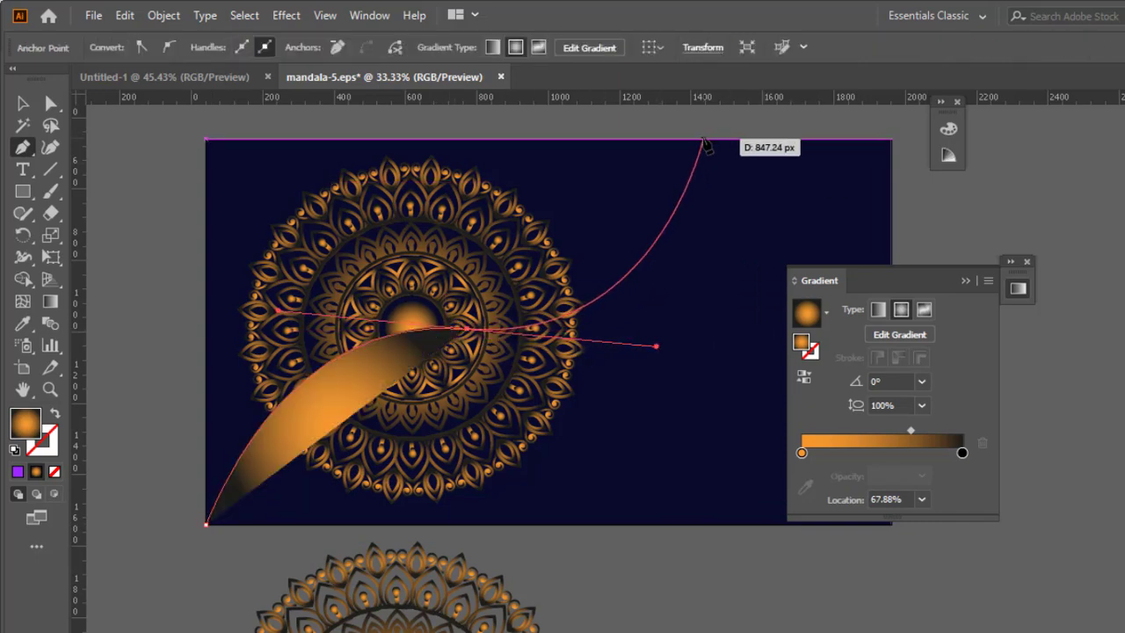
click(704, 139)
click(22, 103)
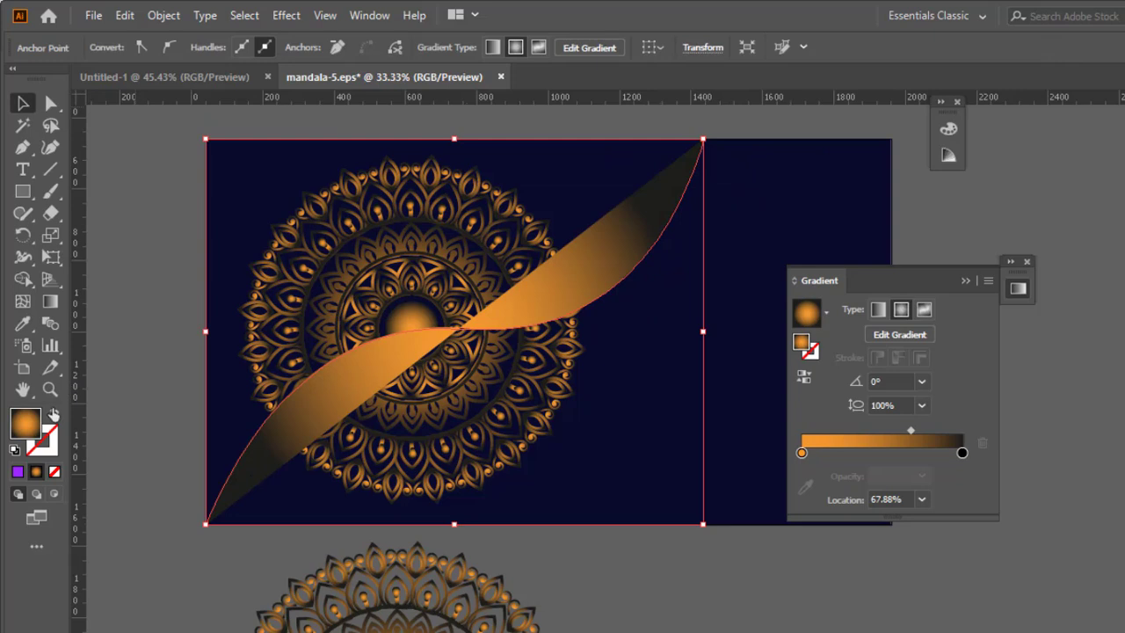
- Move the curve's gradient from its fill to its stroke and set the stroke weight to 20 pt
click(53, 415)
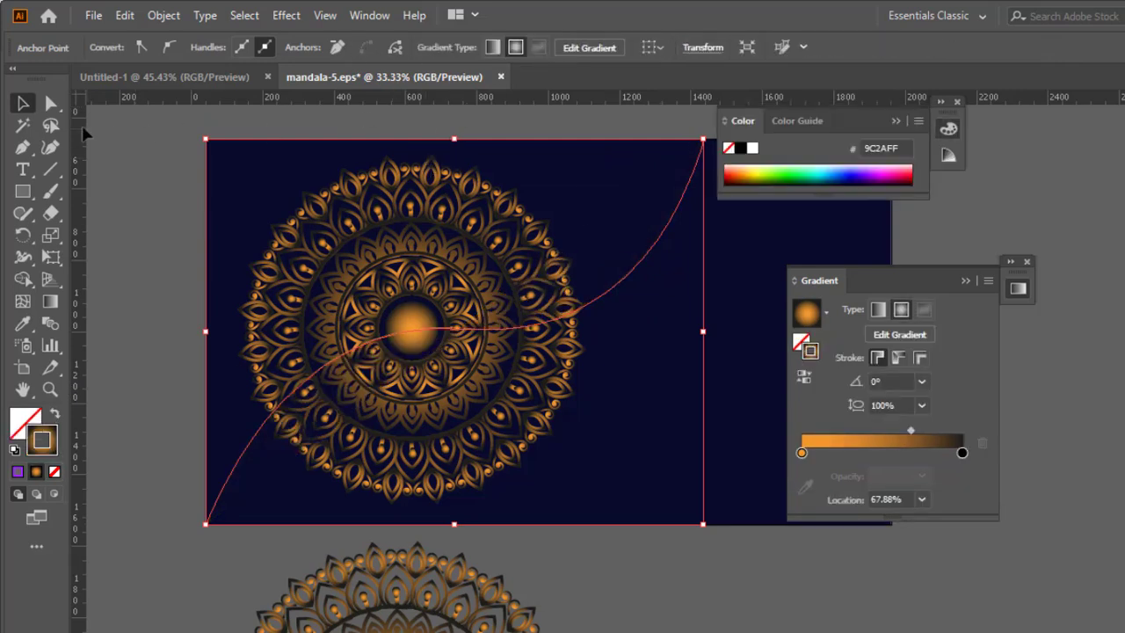
click(151, 184)
click(585, 313)
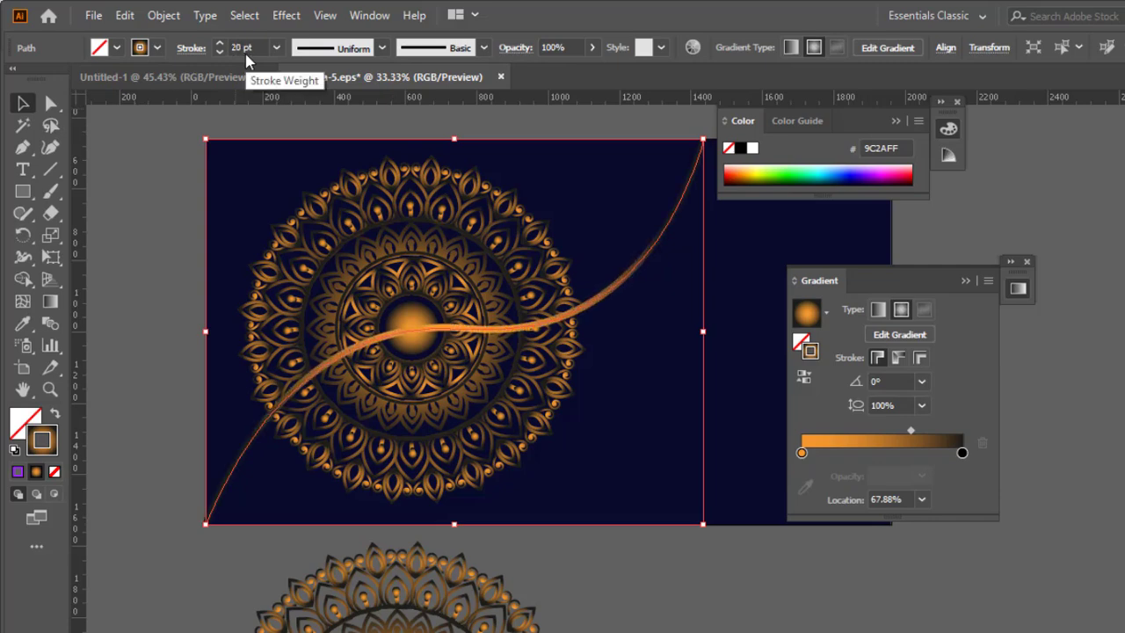
click(132, 230)
click(661, 250)
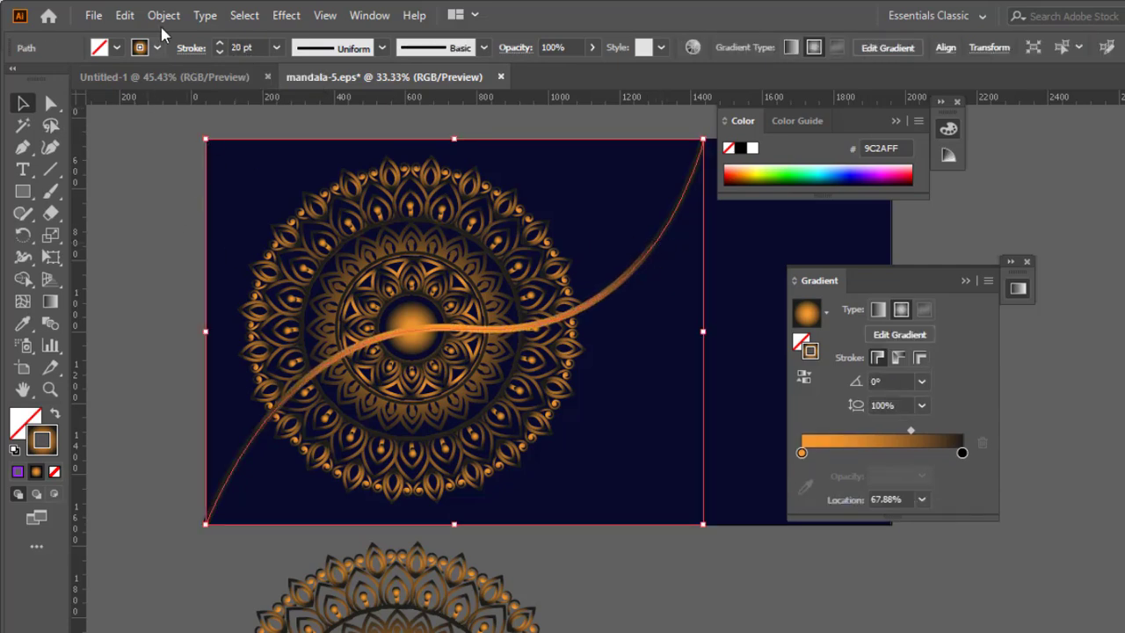
- Apply the width profile that tapers at both ends to the curve's stroke
click(382, 47)
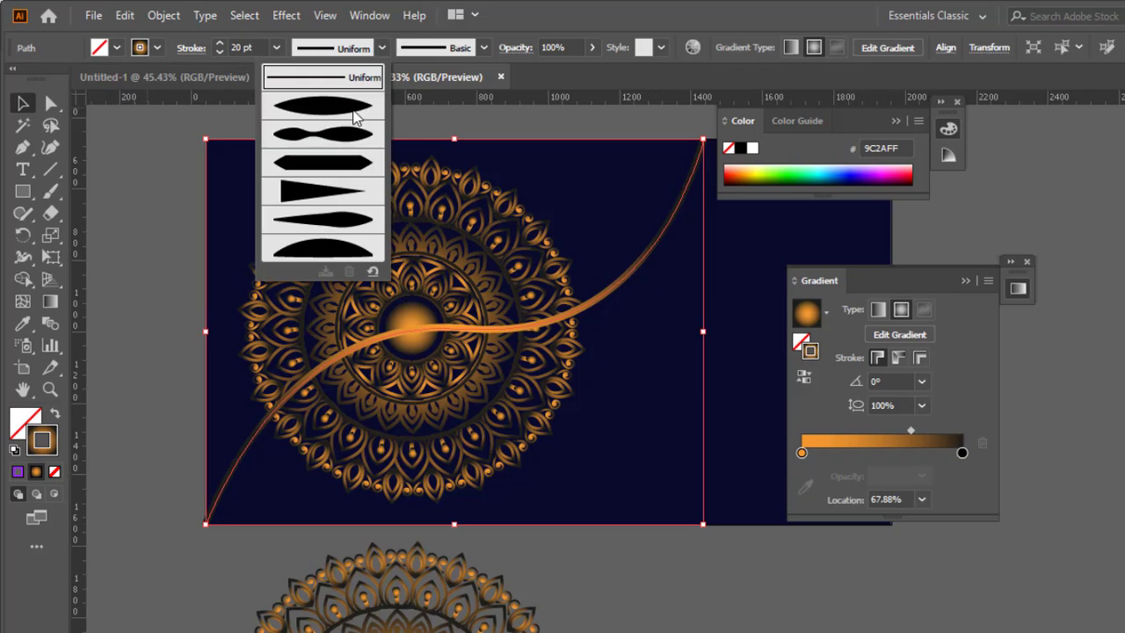
click(354, 115)
click(231, 264)
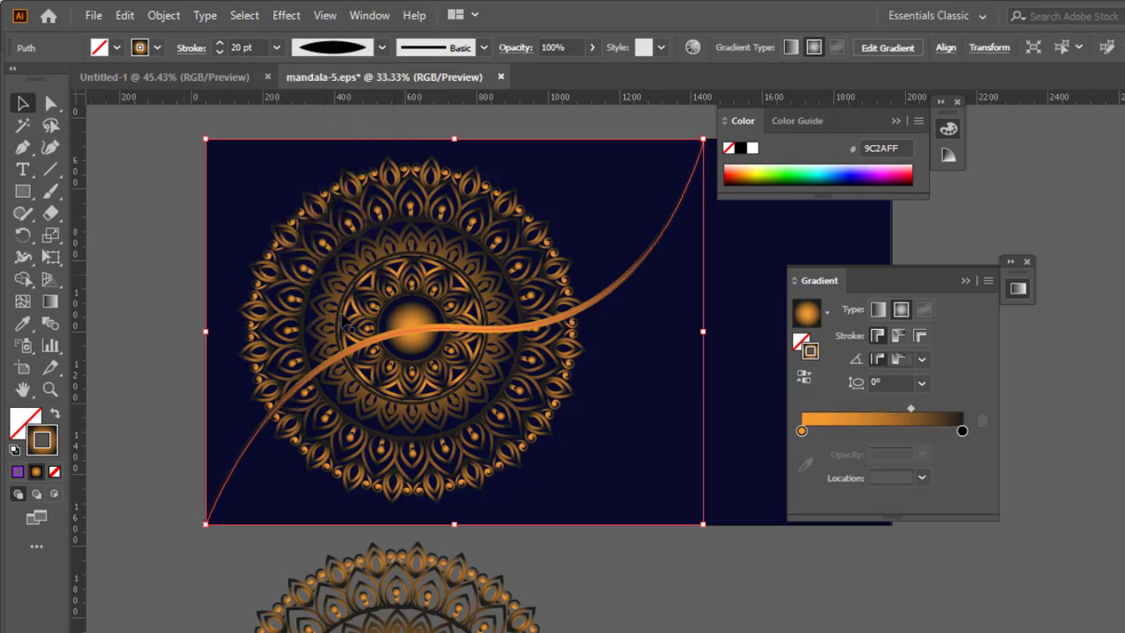
click(592, 322)
drag(594, 322, 520, 316)
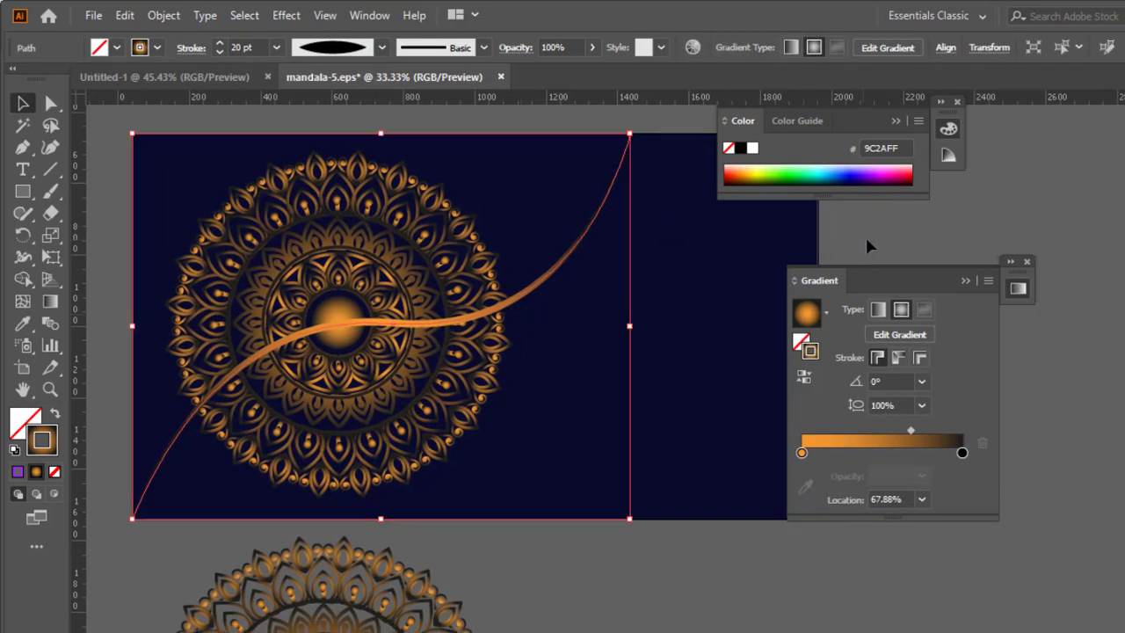
- Reshape the curve by moving its middle anchor point slightly up and to the left
click(585, 284)
click(49, 104)
click(390, 328)
drag(391, 328, 384, 327)
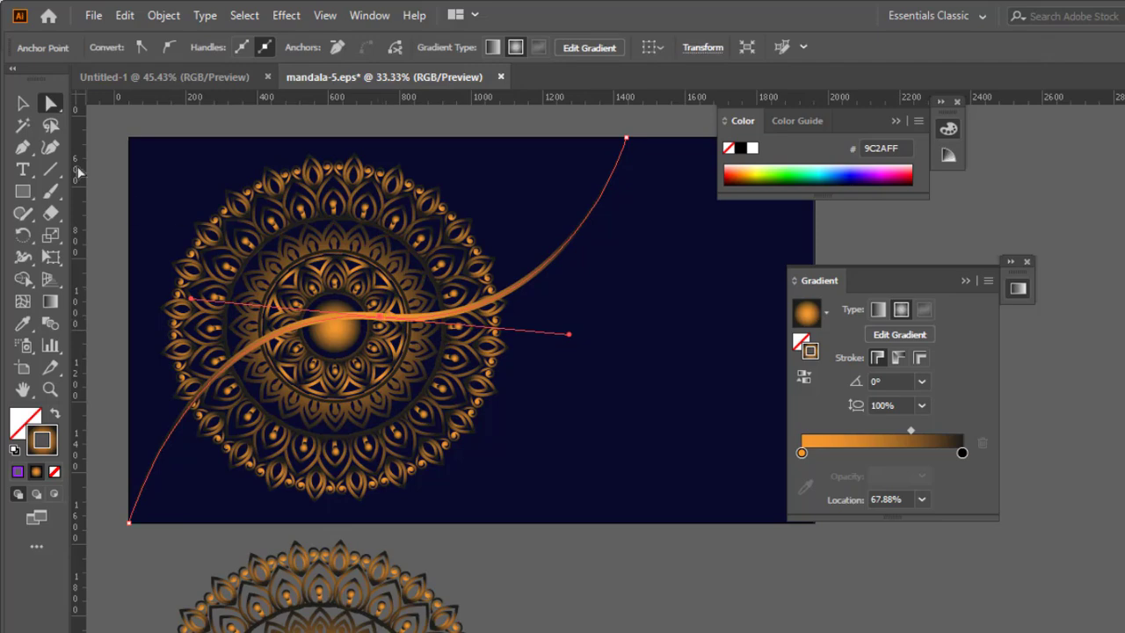
click(23, 104)
click(622, 600)
drag(591, 551, 560, 553)
- Select the tapered curve and expand its appearance into a filled shape
click(538, 246)
click(668, 331)
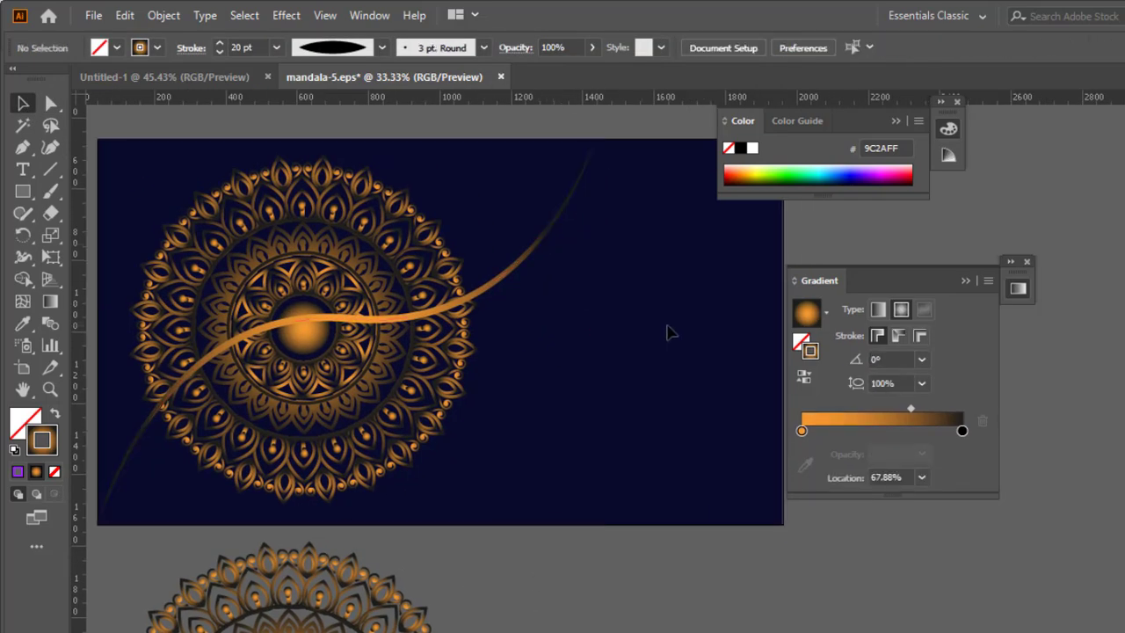
click(666, 375)
click(596, 587)
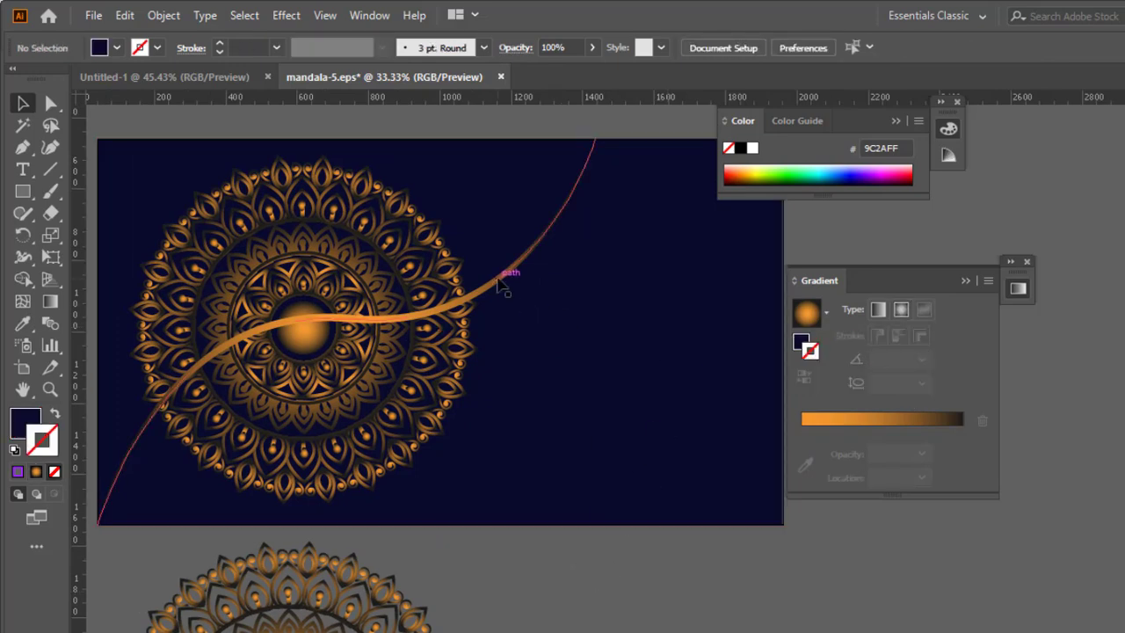
click(499, 278)
click(517, 549)
click(499, 280)
click(161, 17)
click(235, 244)
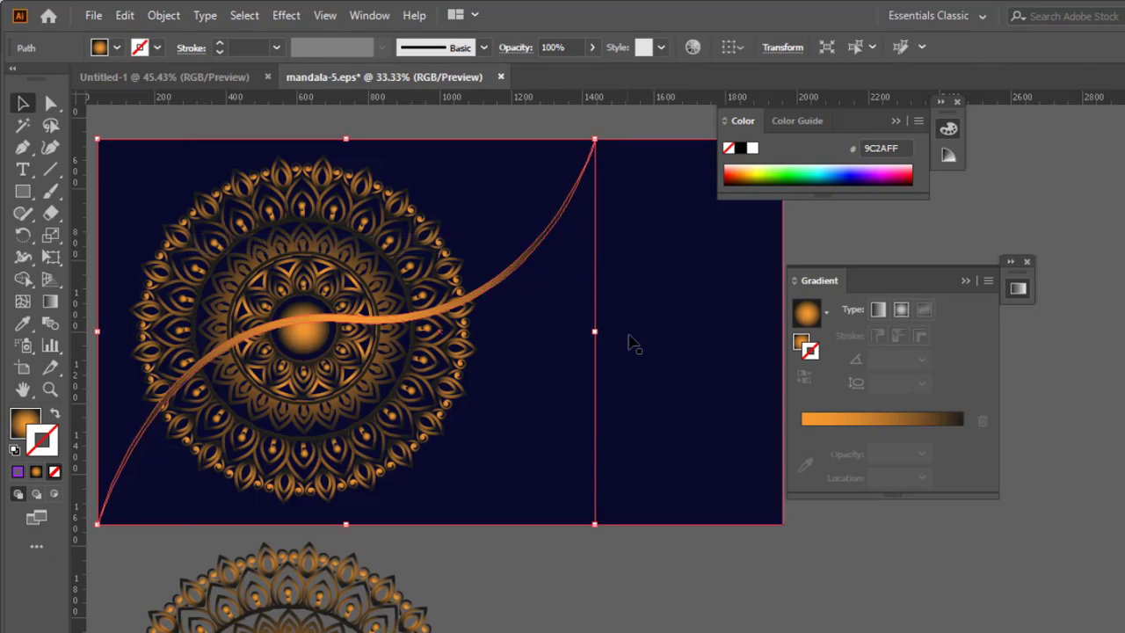
- Select the expanded curve with the background rectangle and split off the area below the curve with the Shape Builder tool
click(603, 567)
click(585, 284)
shift+click(708, 366)
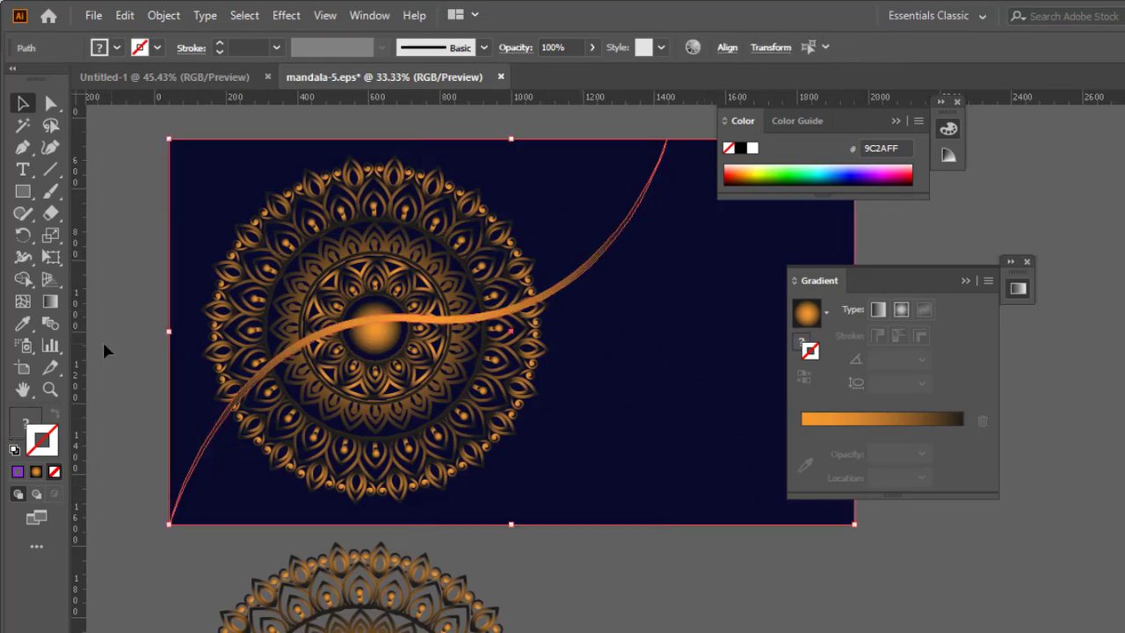
click(24, 280)
click(628, 398)
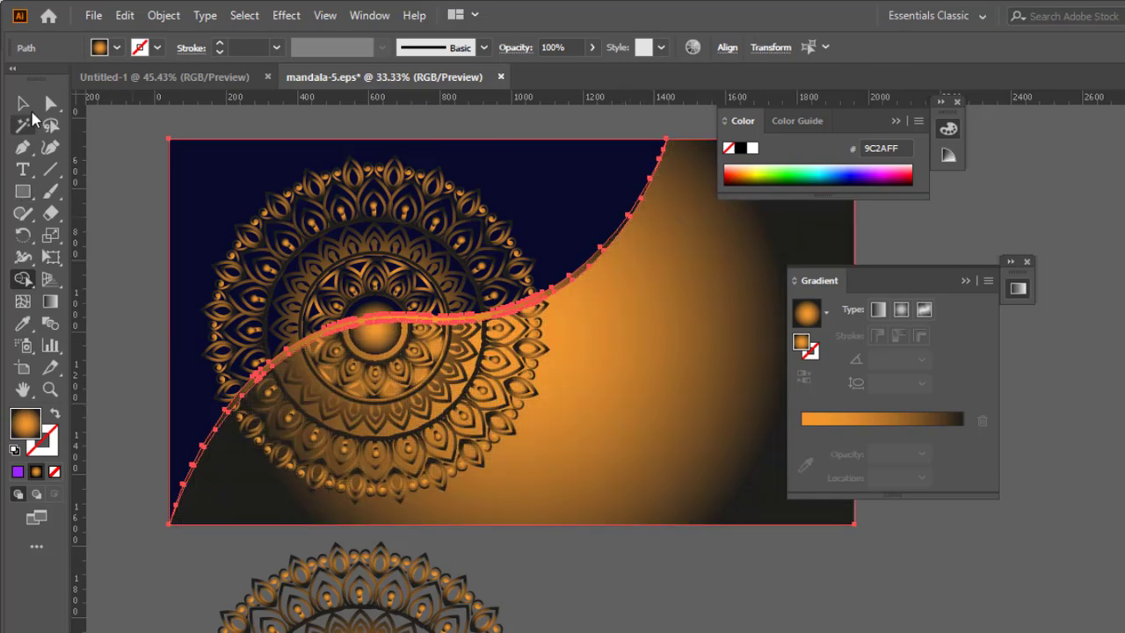
click(23, 105)
click(645, 572)
- Select the shape below the curve and sample the navy background colour for the black stop of its radial gradient
drag(645, 572, 519, 589)
click(619, 432)
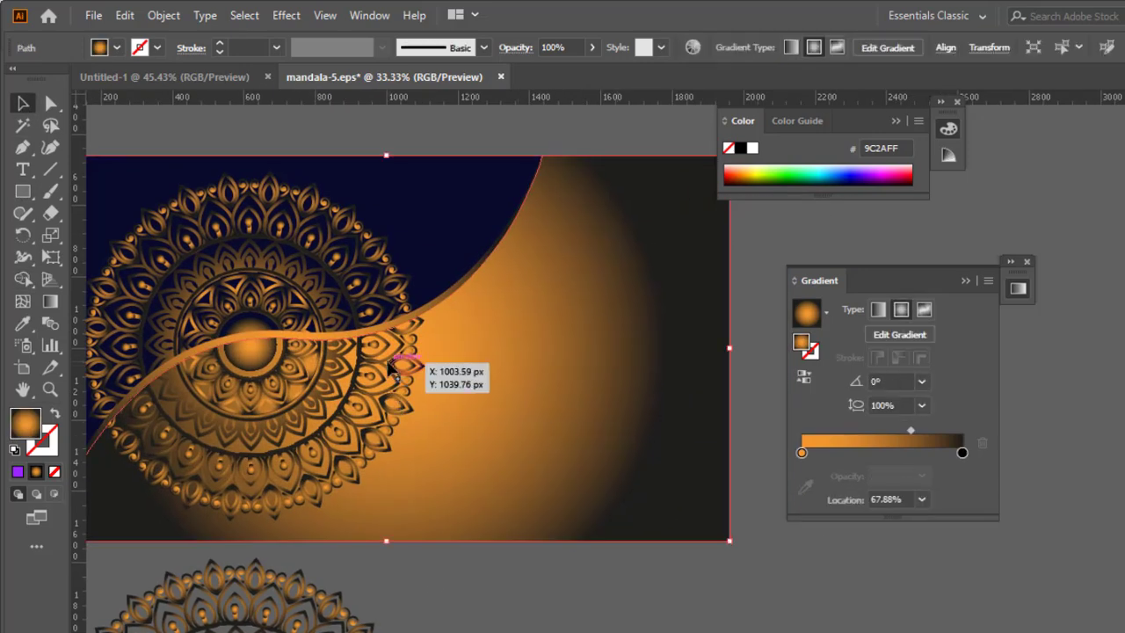
click(963, 453)
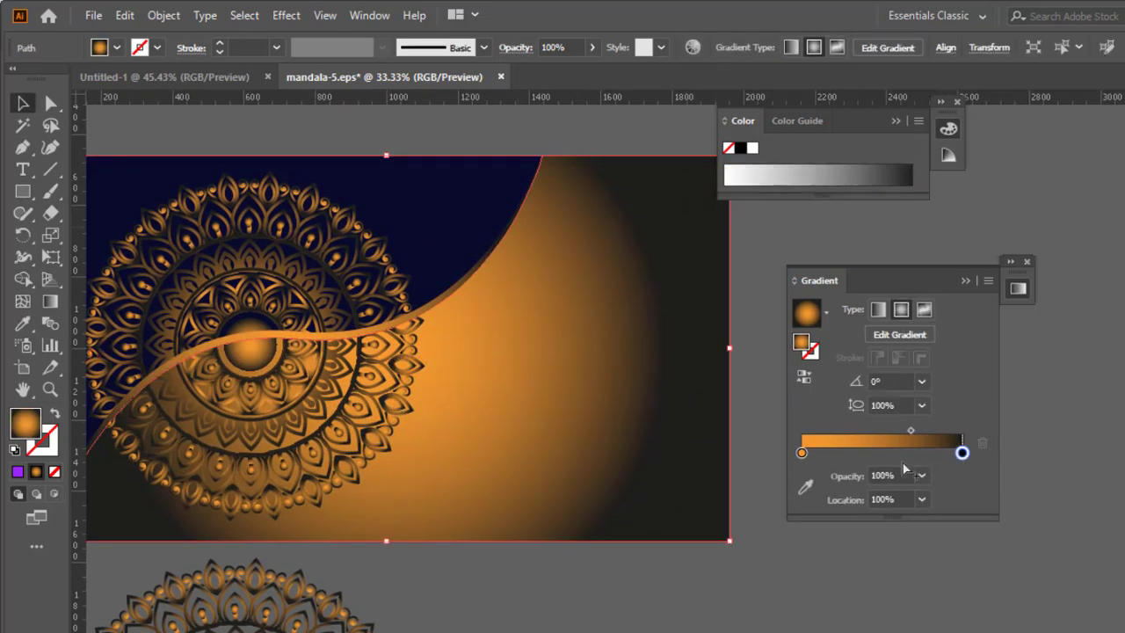
click(804, 490)
click(457, 209)
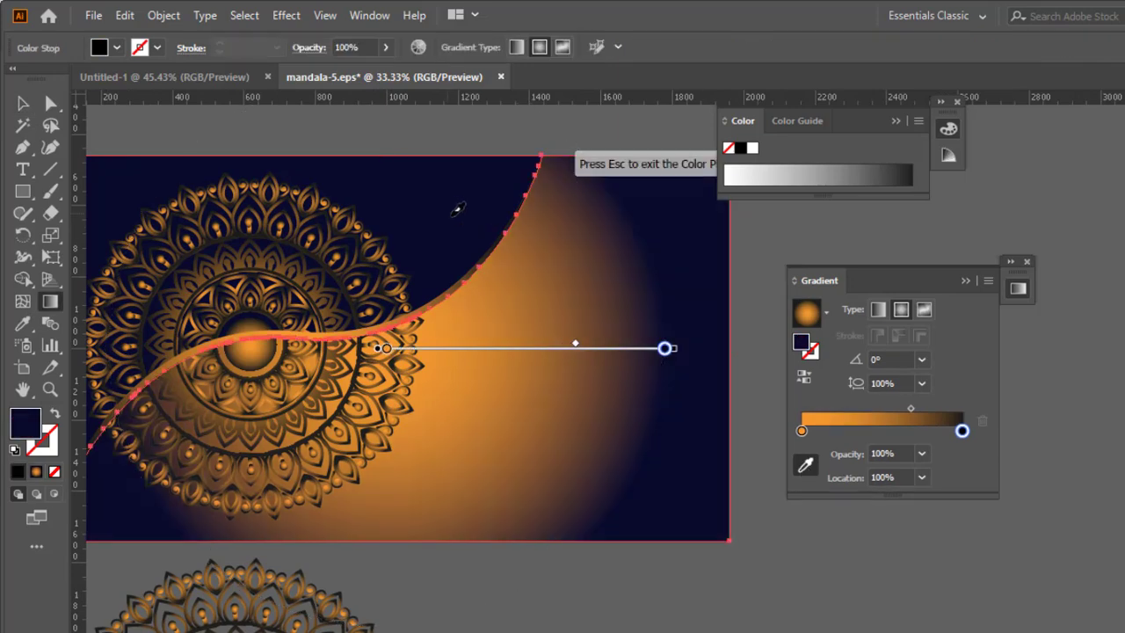
- Sample the same navy background colour for the orange inner stop of the lower shape's gradient
click(802, 431)
double_click(802, 432)
click(804, 435)
click(807, 467)
click(409, 175)
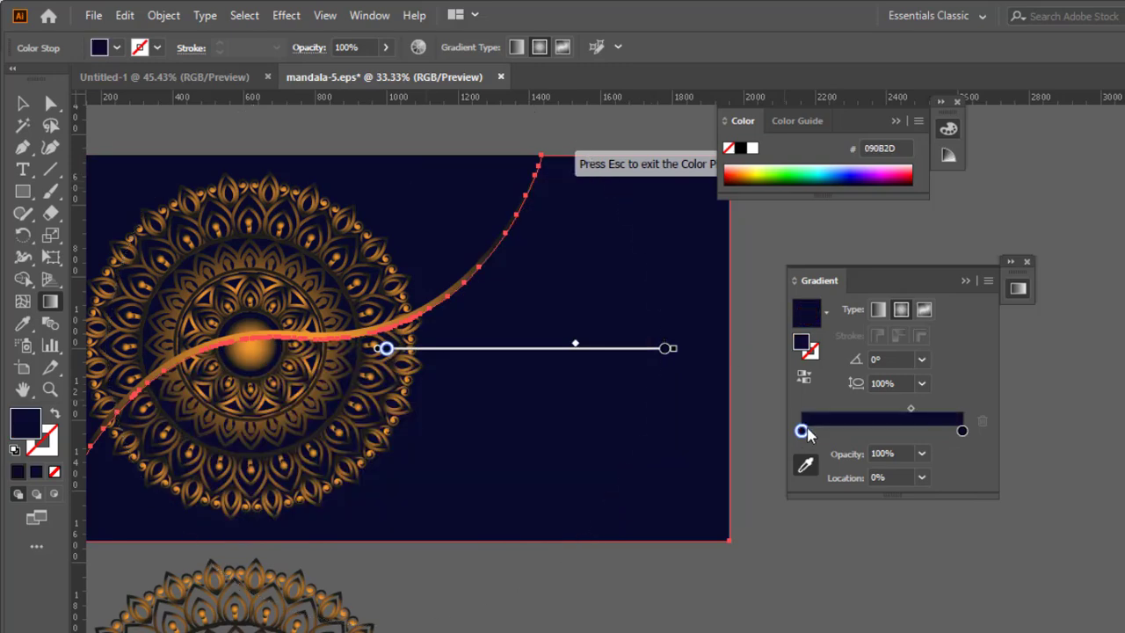
- Switch the inner gradient stop's colour to CMYK and lighten it by setting black to 49%
double_click(802, 431)
click(959, 450)
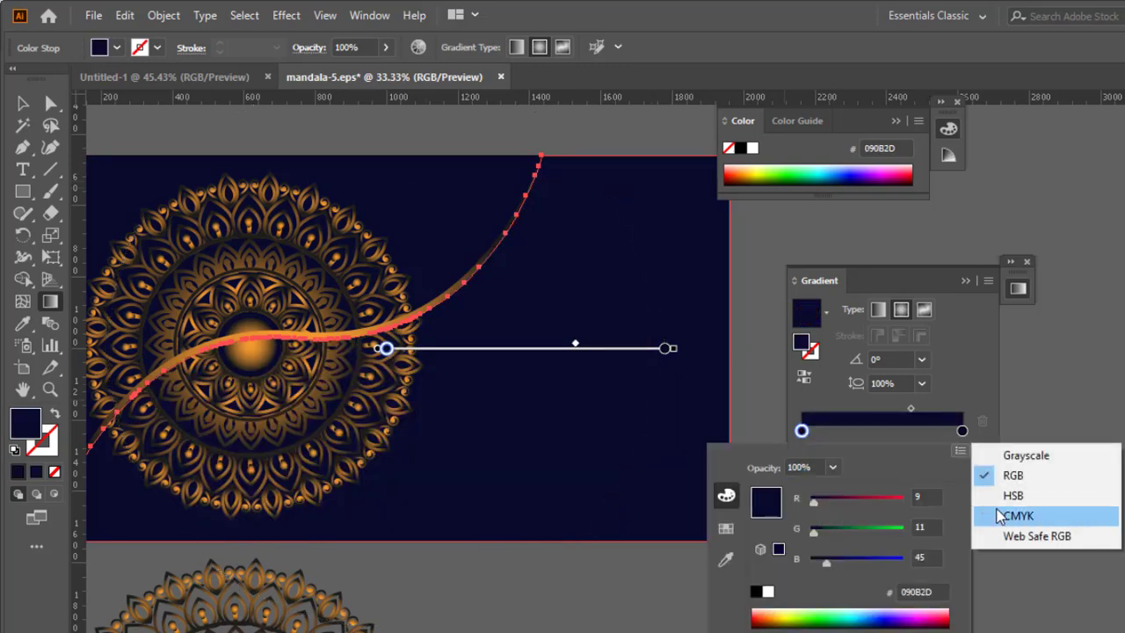
click(1002, 514)
click(855, 569)
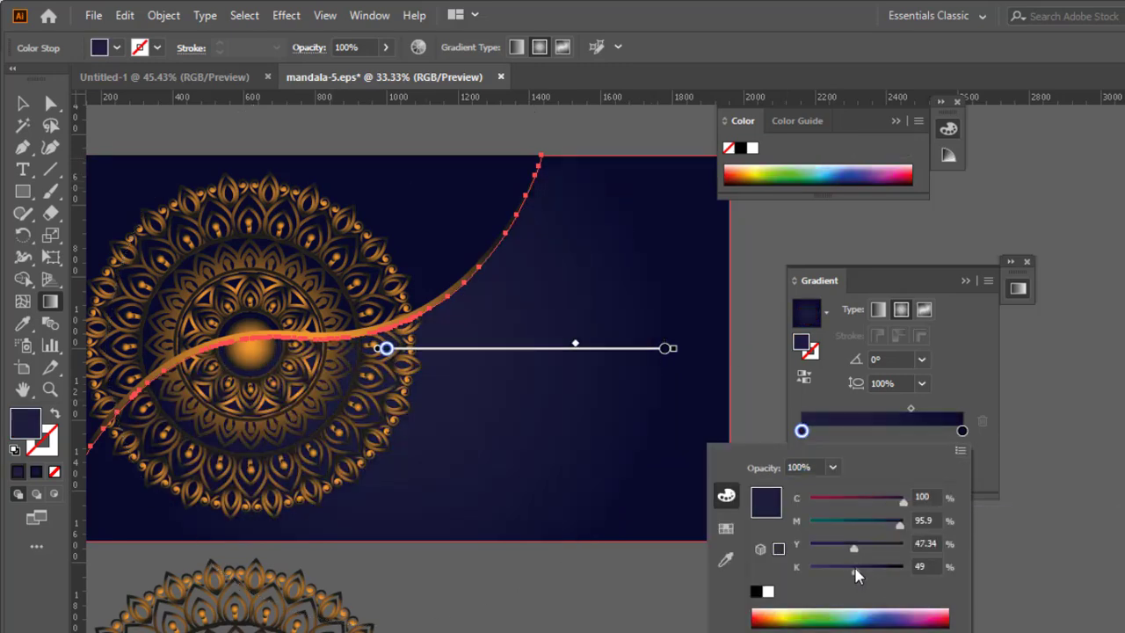
click(22, 107)
drag(342, 196, 433, 191)
- Bring the lower gradient shape to the front so it covers the mandala's lower half
click(22, 105)
click(898, 121)
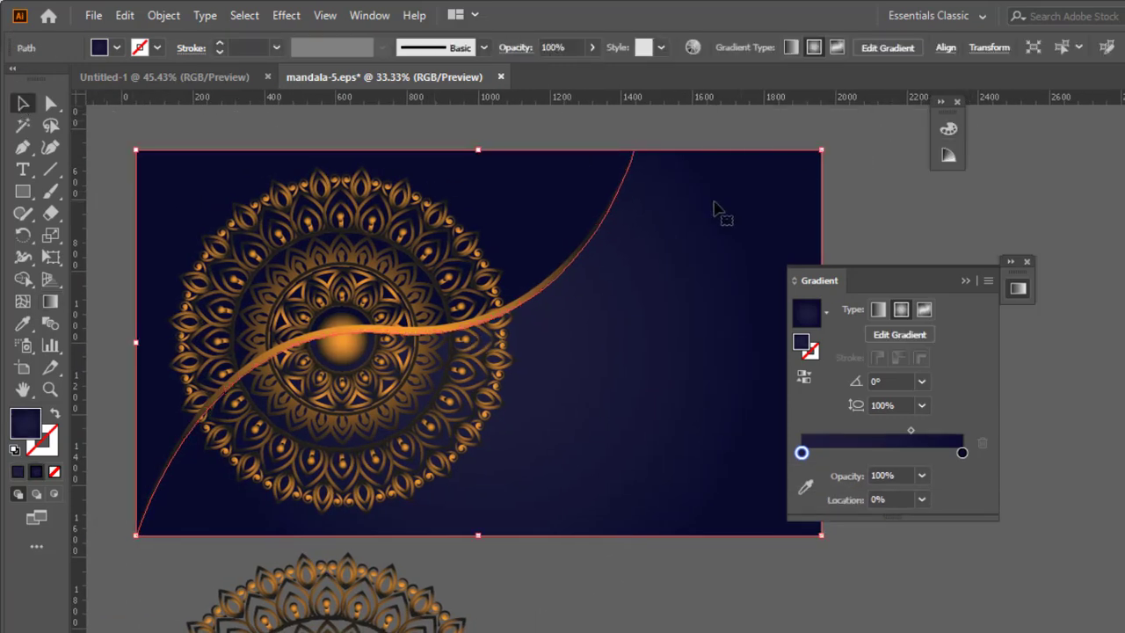
click(965, 281)
right_click(633, 337)
mouse_move(684, 575)
click(866, 578)
click(878, 372)
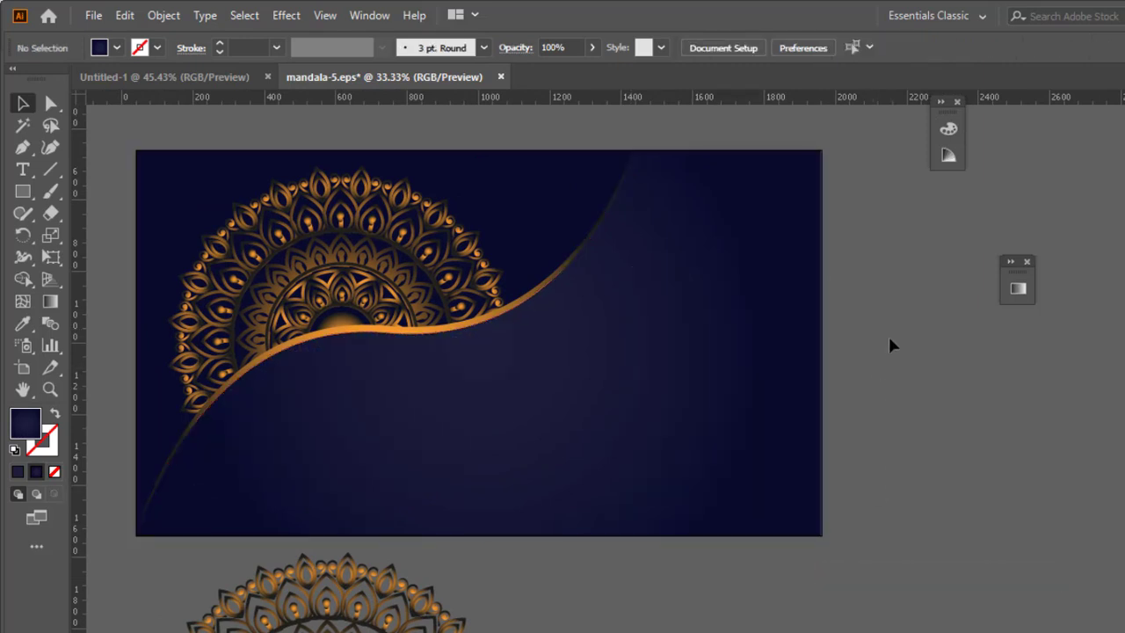
- Draw a circle over the mandala's centre, shift it into place and enlarge it slightly to match the inner petal ring
drag(572, 337, 753, 308)
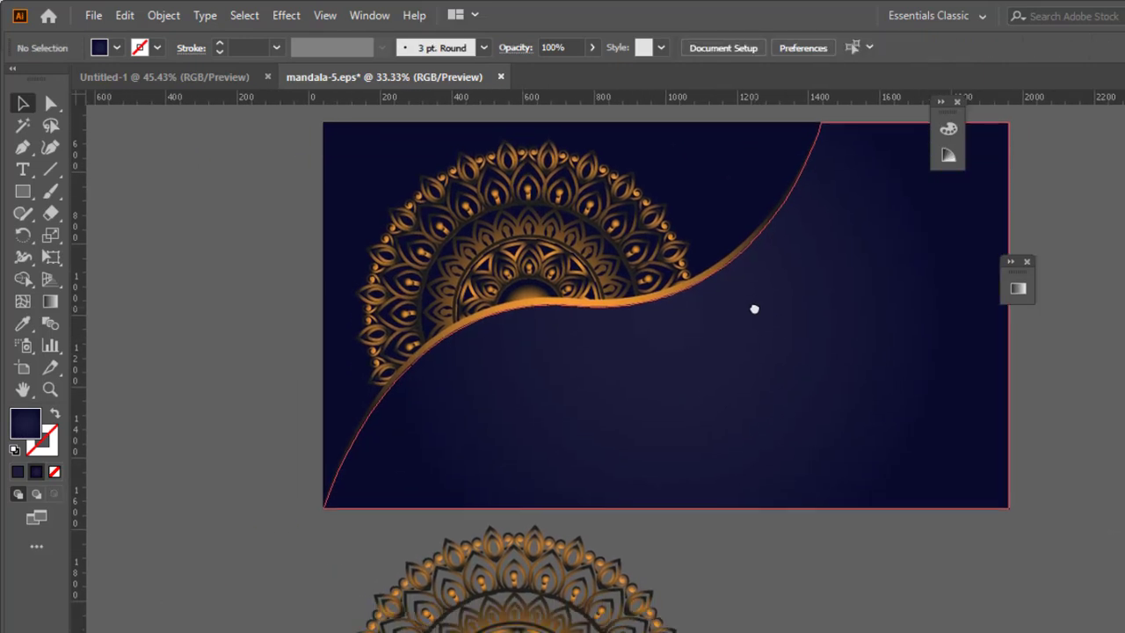
drag(34, 193, 79, 234)
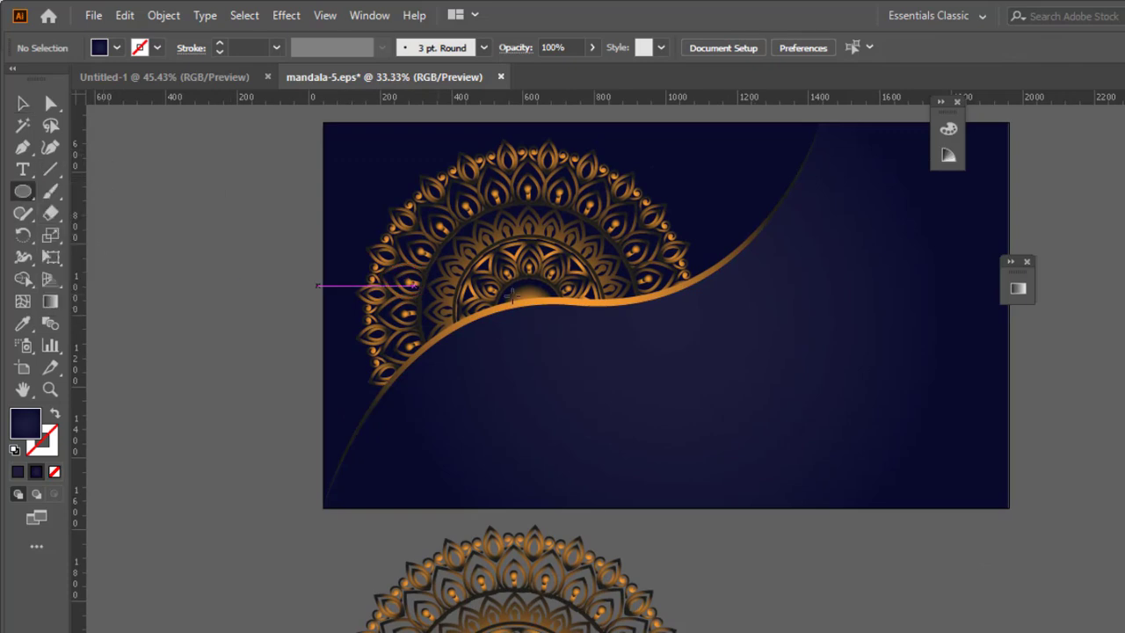
drag(531, 306, 567, 372)
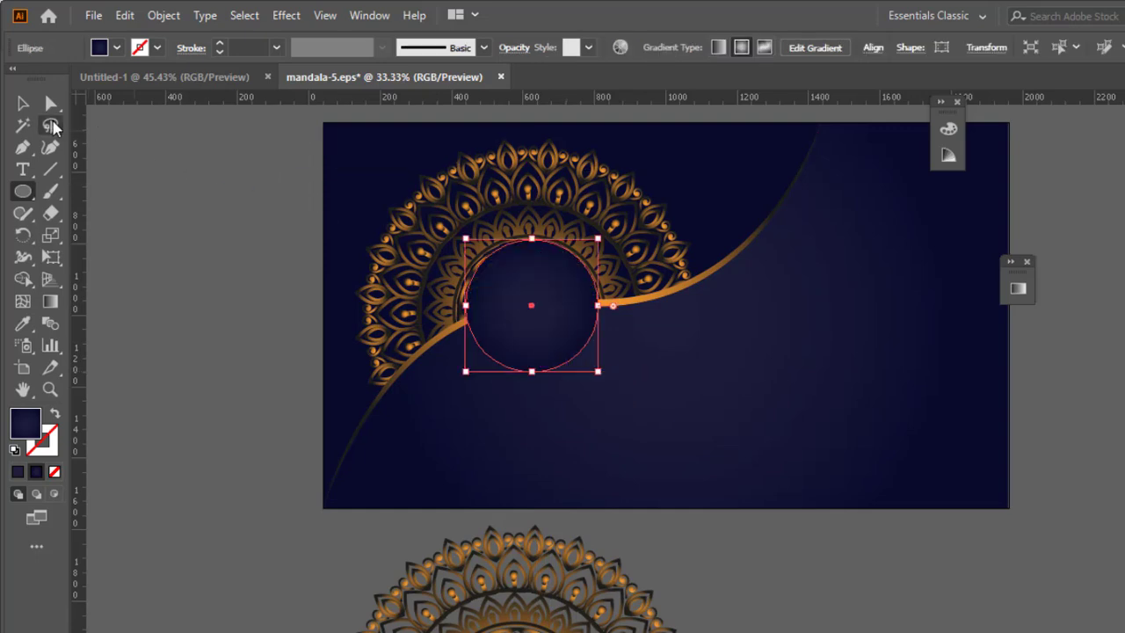
click(27, 105)
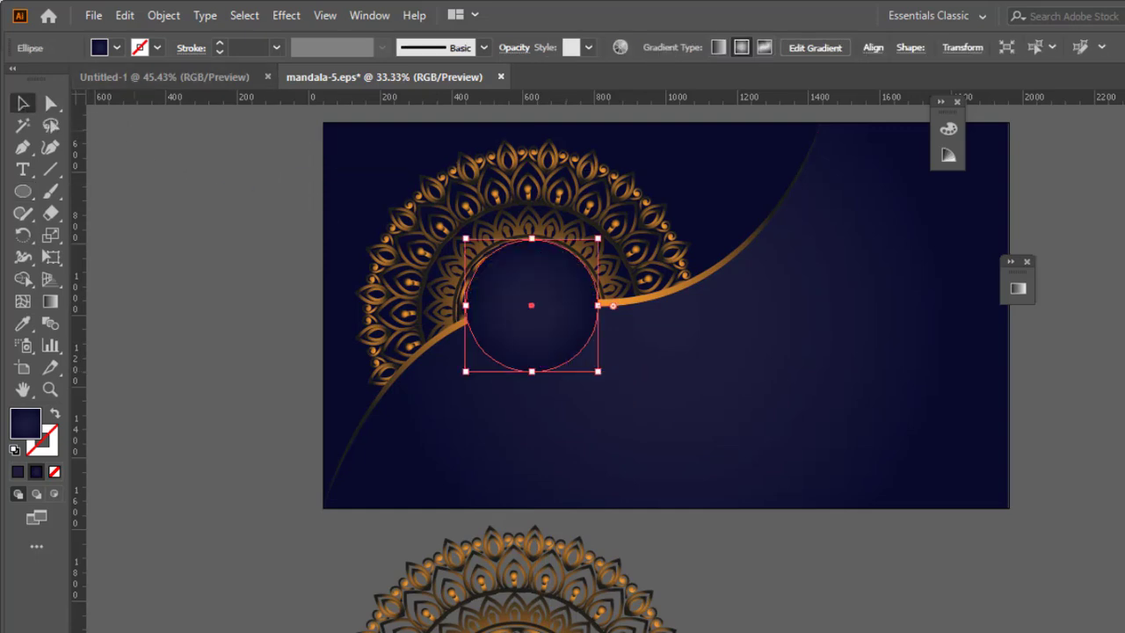
drag(553, 290, 549, 294)
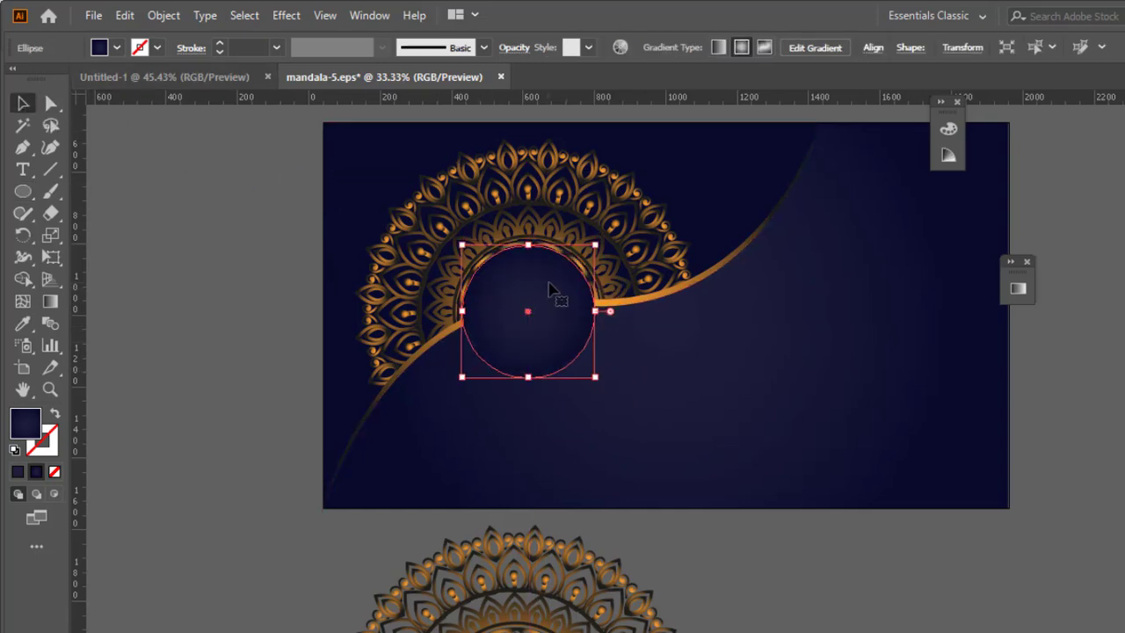
mouse_move(595, 245)
mouse_down()
mouse_move(615, 231)
mouse_move(603, 237)
mouse_up()
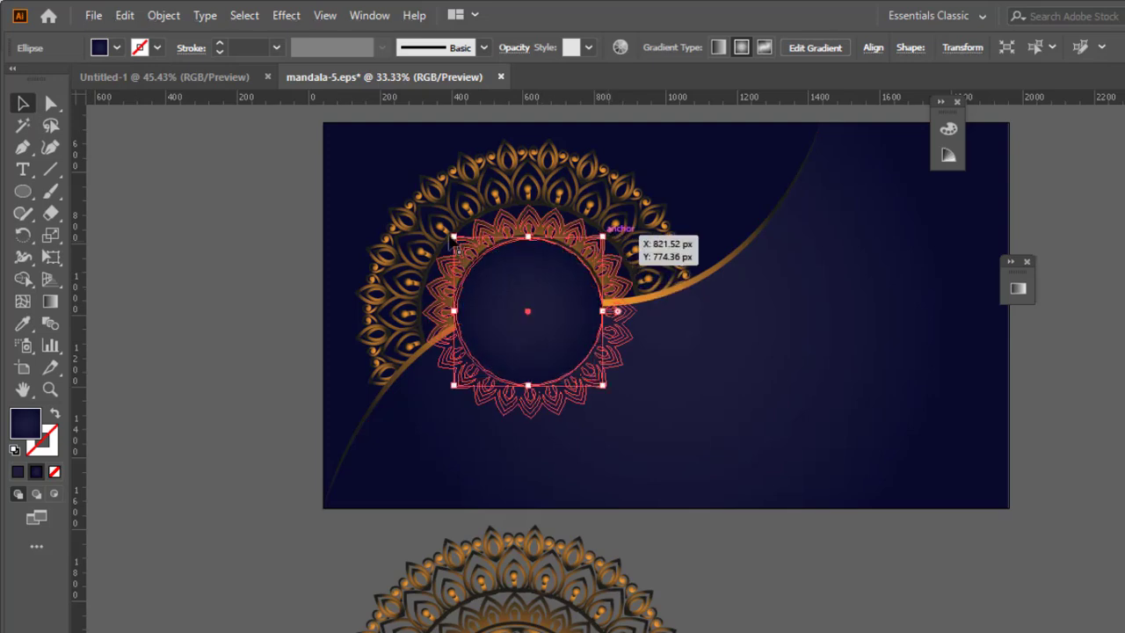
- Try filling the centre circle with the orange radial gradient sampled from the mandala
click(23, 323)
click(385, 237)
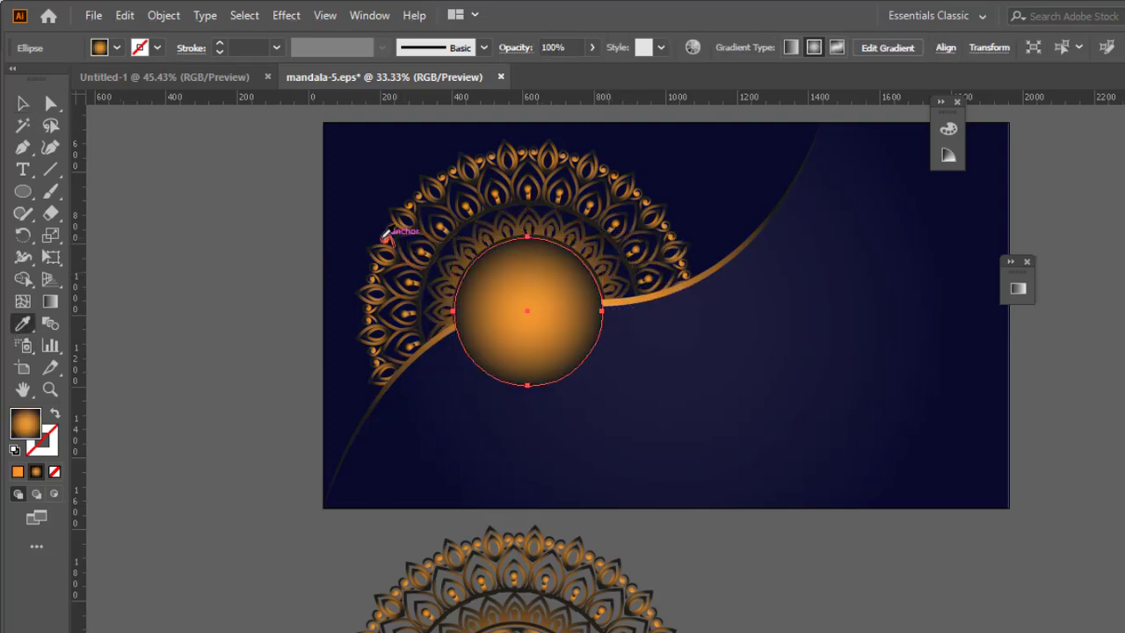
key(v)
click(254, 274)
scroll(254, 273, right, 2)
drag(515, 321, 516, 324)
- Sample a solid colour to remove the circle's gradient and set its fill to orange #FFA506
click(26, 323)
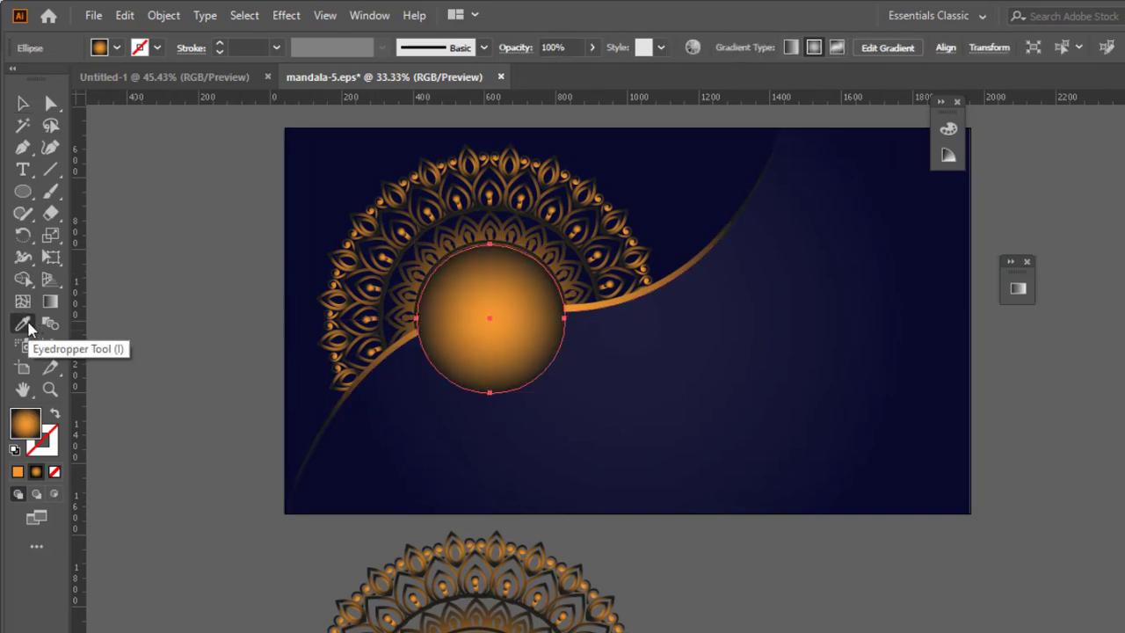
click(157, 377)
double_click(24, 425)
drag(969, 439, 967, 468)
click(926, 262)
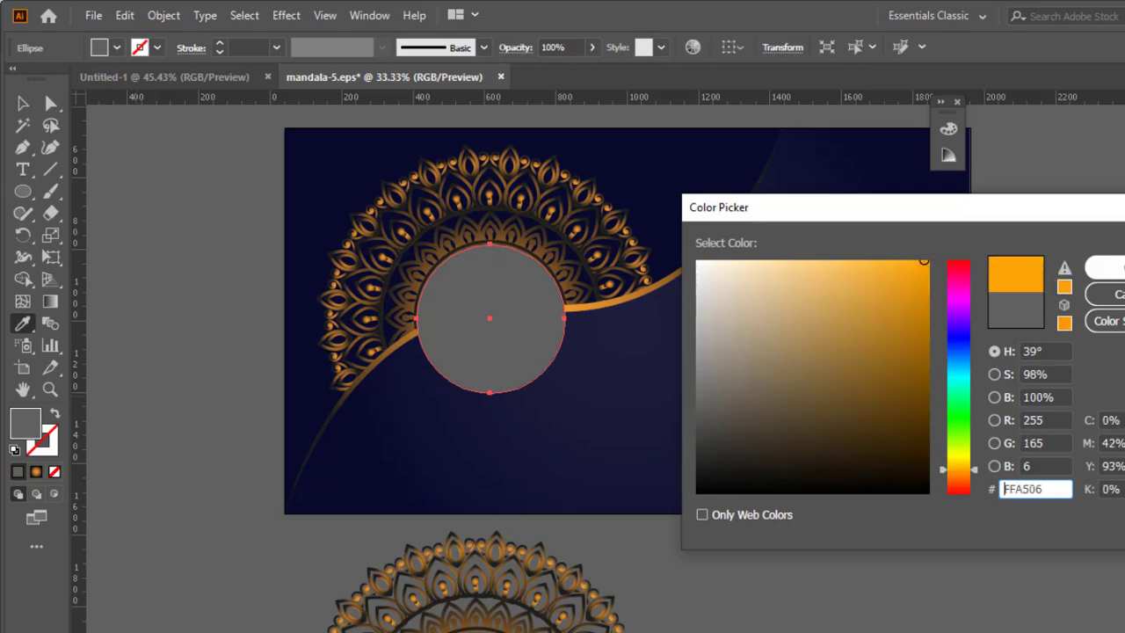
click(1106, 267)
click(22, 103)
click(133, 159)
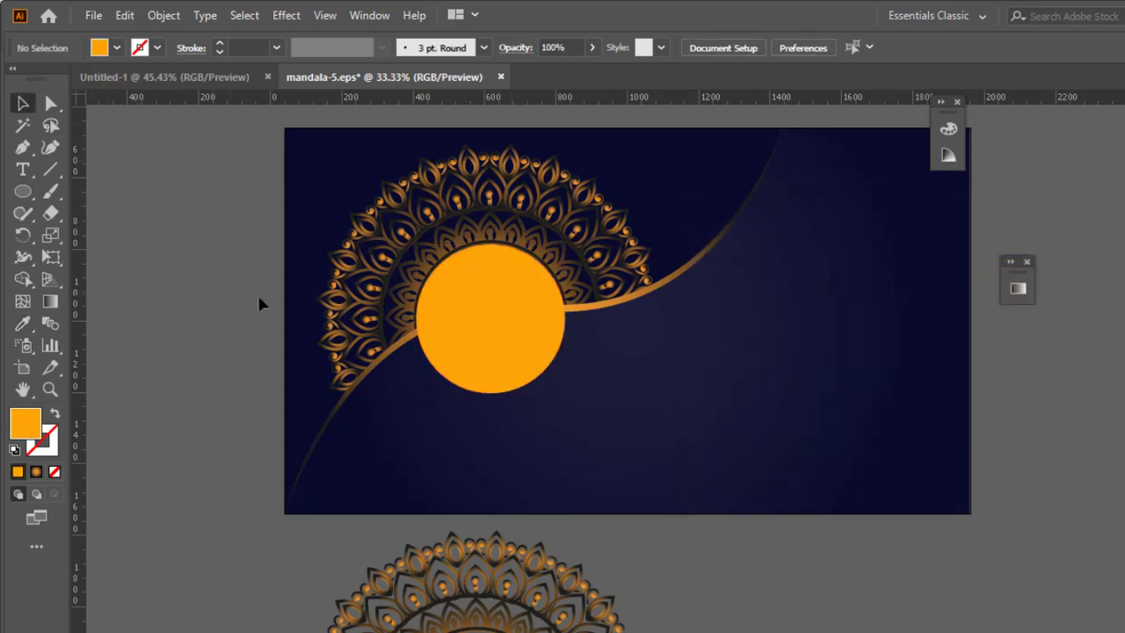
- Enlarge the orange circle very slightly over the mandala's centre
click(518, 347)
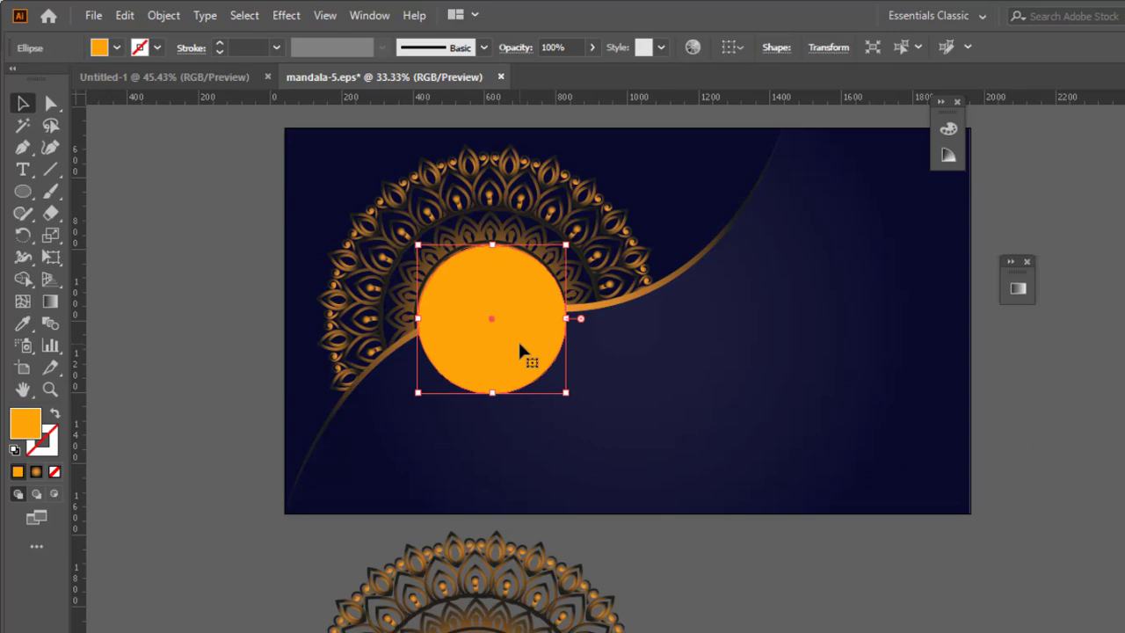
drag(566, 393, 567, 393)
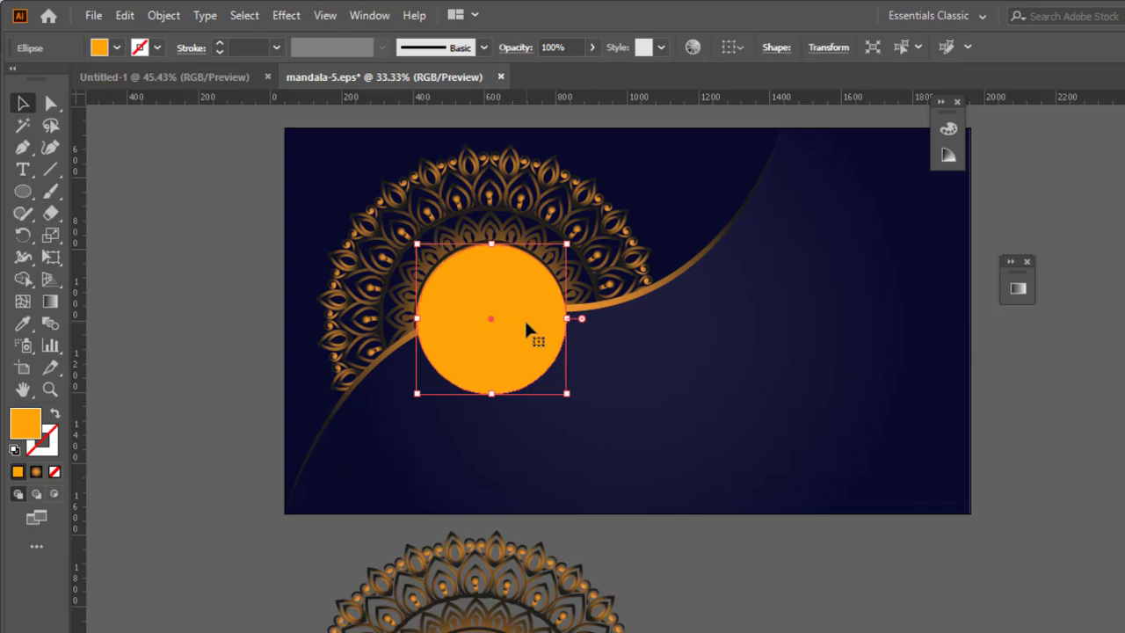
click(237, 253)
scroll(238, 249, up, 1)
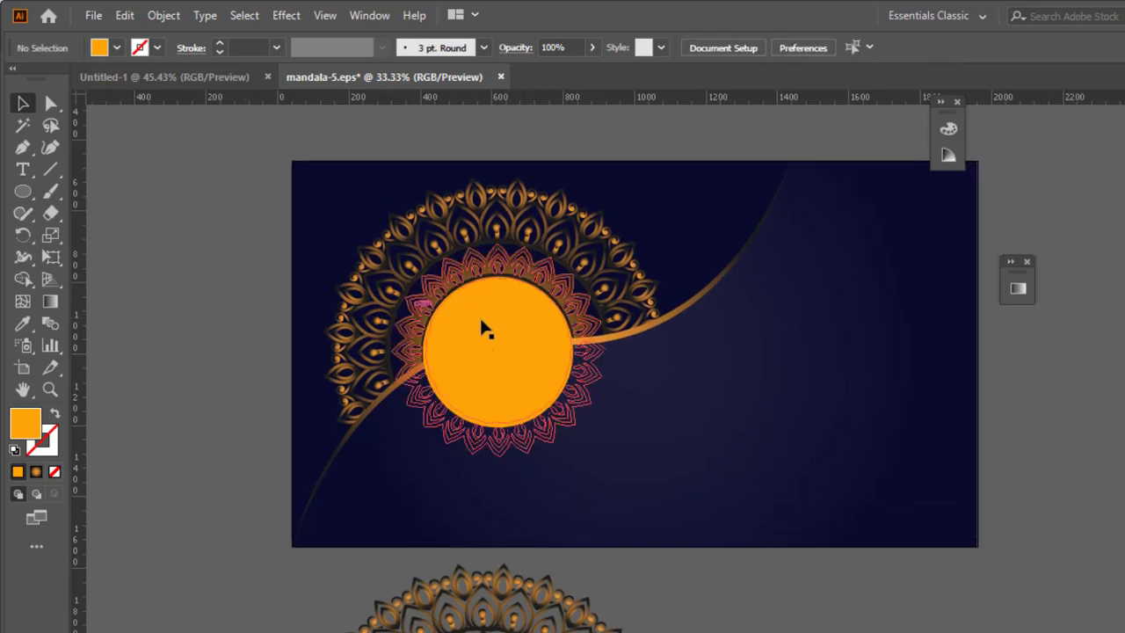
- Duplicate the orange circle outside the artboard and fill the copy with the navy sampled from the background
click(503, 327)
drag(504, 329, 148, 305)
click(23, 324)
click(339, 177)
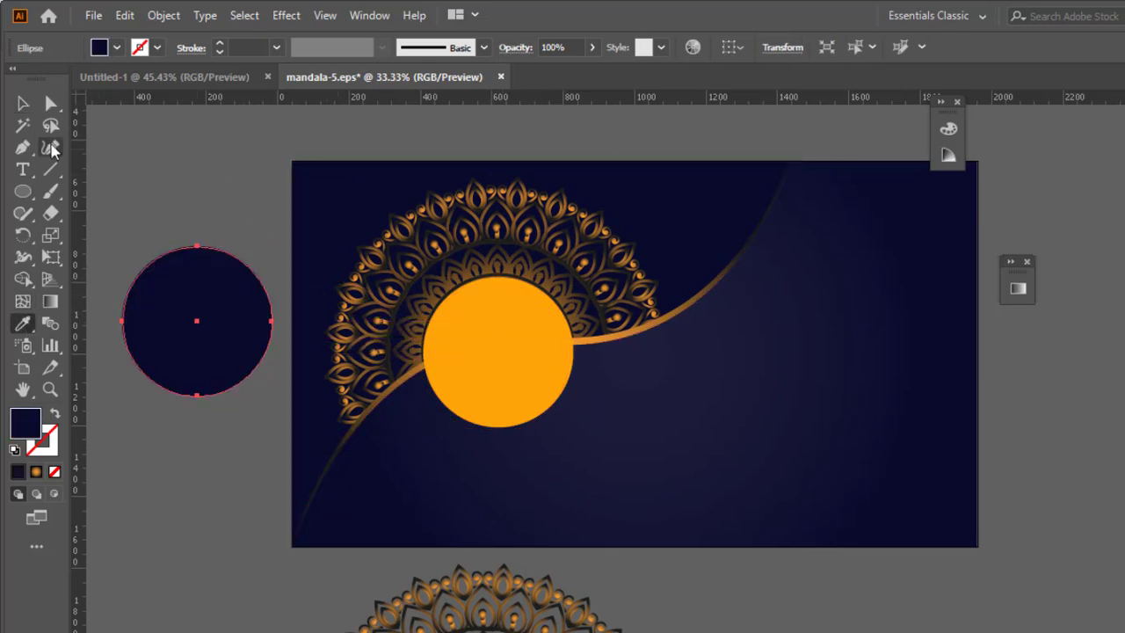
click(23, 104)
- Apply a Gaussian Blur with a radius of 20.9 pixels to the navy circle
click(287, 15)
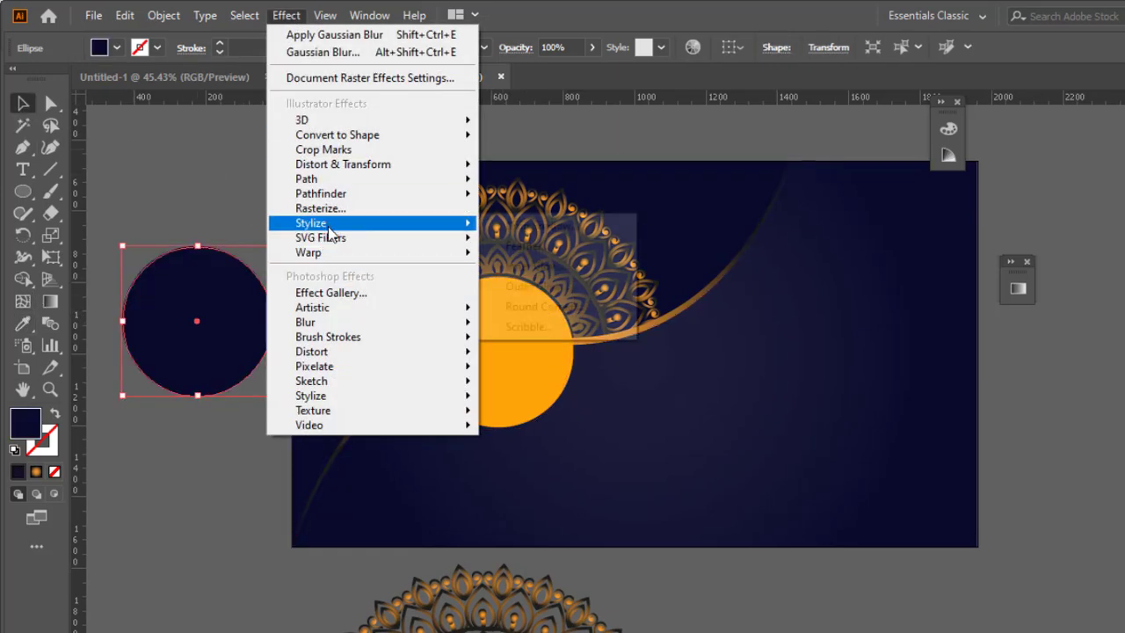
mouse_move(313, 322)
click(538, 323)
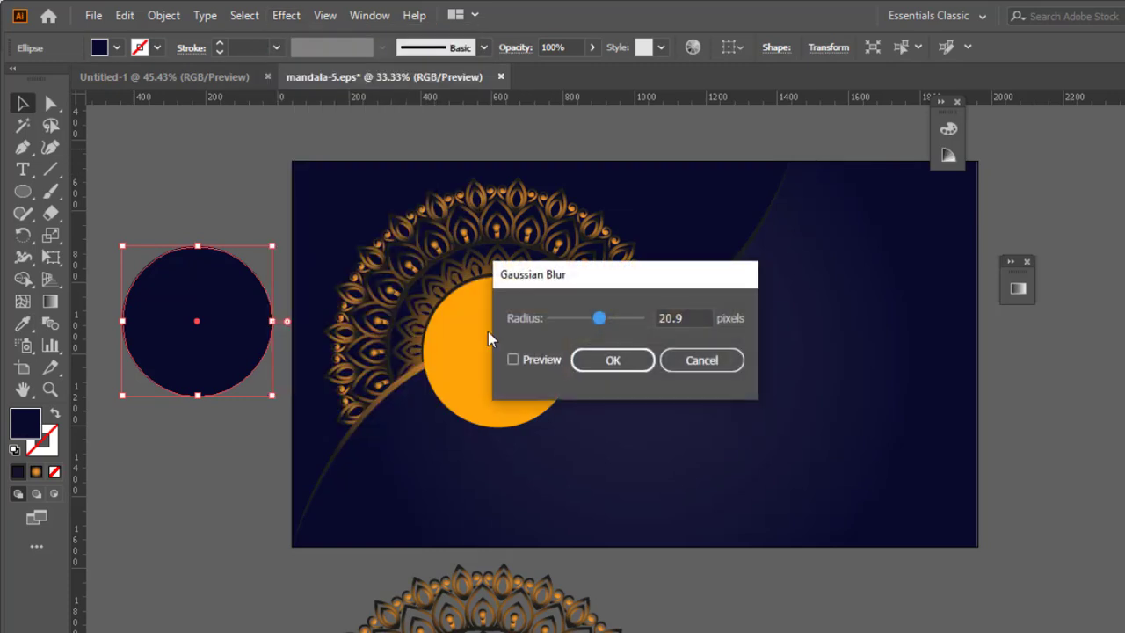
click(514, 360)
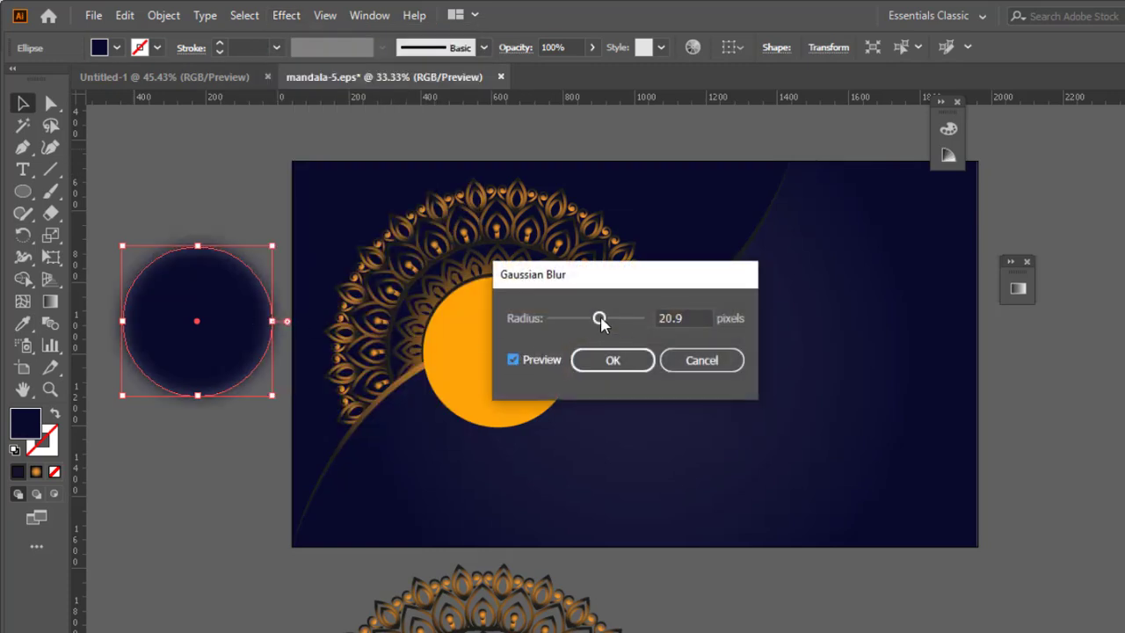
click(607, 360)
click(201, 194)
- Move the blurred navy circle onto the orange circle and send it behind as a shadow
drag(209, 318, 510, 350)
key(ctrl+bracketleft)
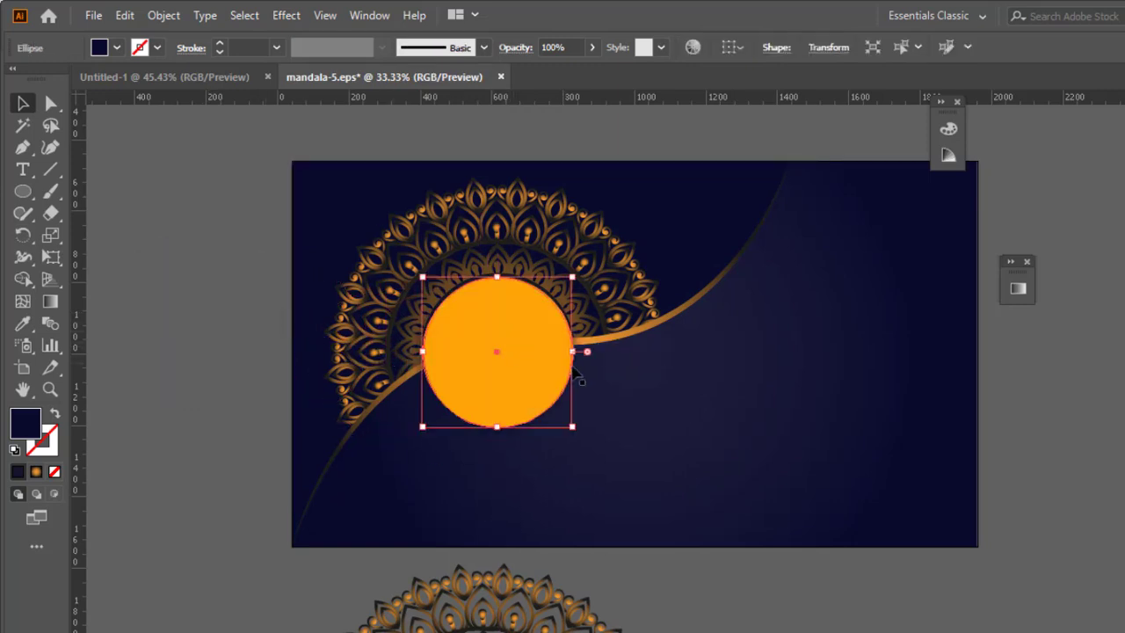
click(1059, 427)
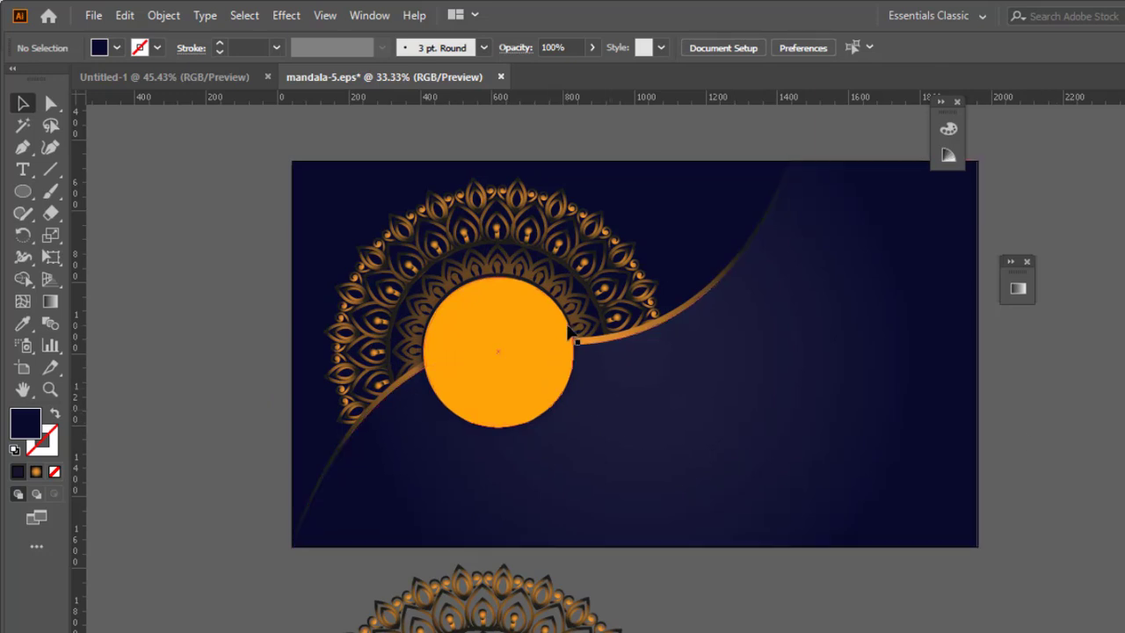
- Enlarge the blurred navy circle slightly beyond the orange circle's edge and keep it stacked behind
click(570, 332)
key(ctrl+bracketleft)
mouse_move(577, 429)
mouse_down()
mouse_move(589, 440)
mouse_move(573, 417)
mouse_up()
click(1079, 441)
click(514, 335)
mouse_move(572, 276)
mouse_down()
mouse_move(586, 264)
mouse_move(578, 270)
mouse_up()
key(ctrl+[)
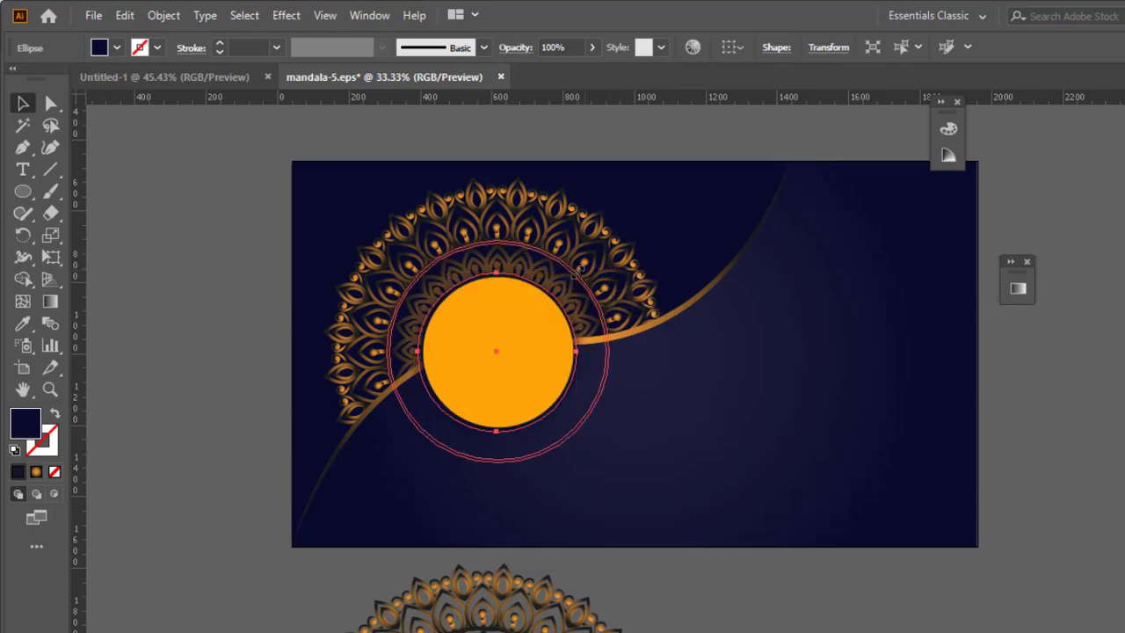
- Align the orange circle and its blurred shadow circle to each other's horizontal and vertical centres
shift+click(472, 326)
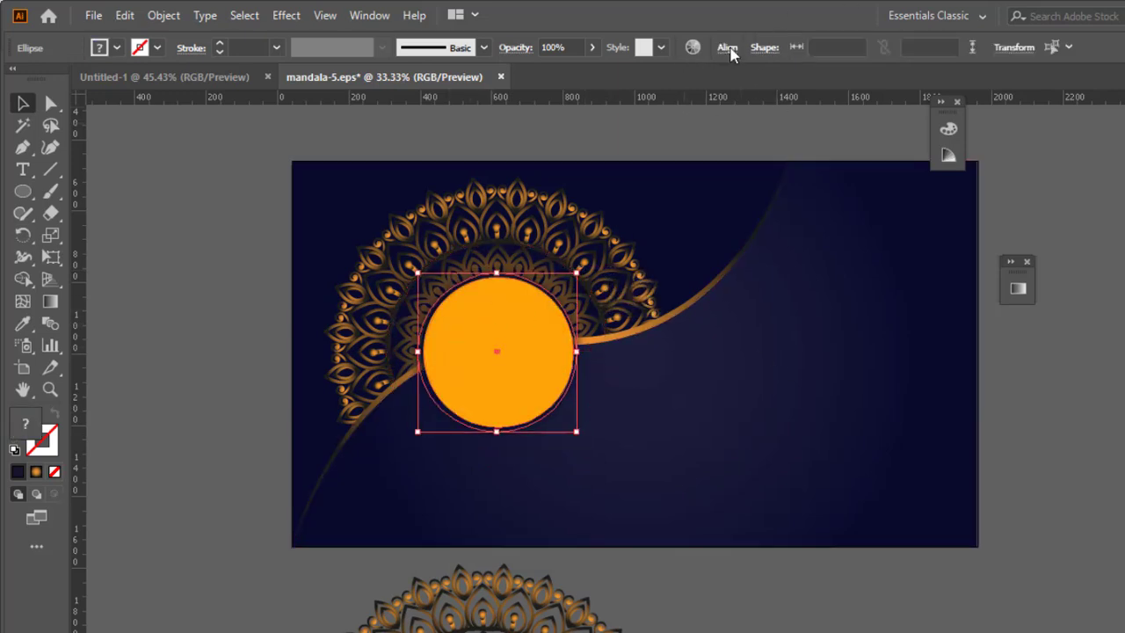
click(728, 49)
click(574, 100)
click(687, 102)
click(832, 425)
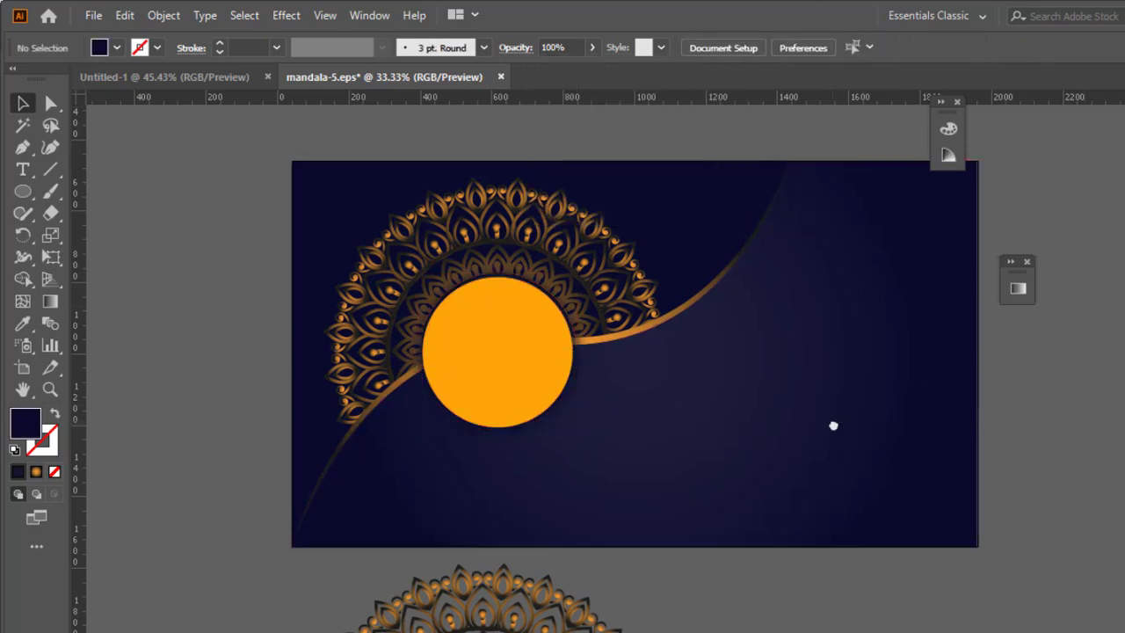
click(539, 374)
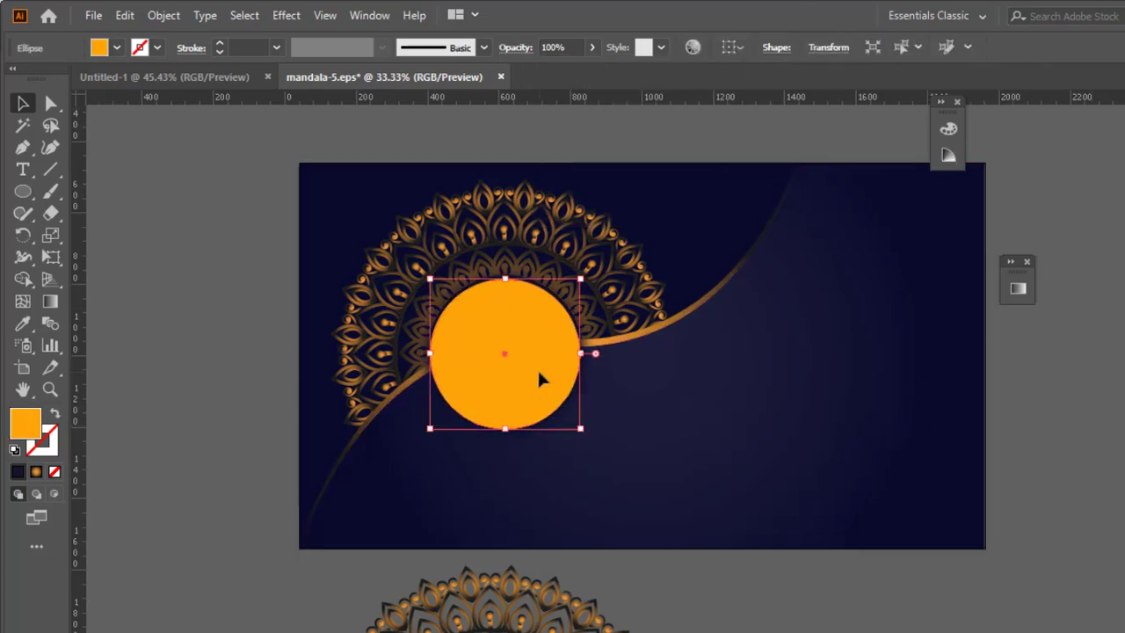
click(285, 341)
click(578, 403)
click(297, 315)
- Move the spare mandala from below the artboard to the empty area beside it and ungroup it
drag(520, 495, 559, 447)
click(565, 594)
drag(568, 595, 295, 368)
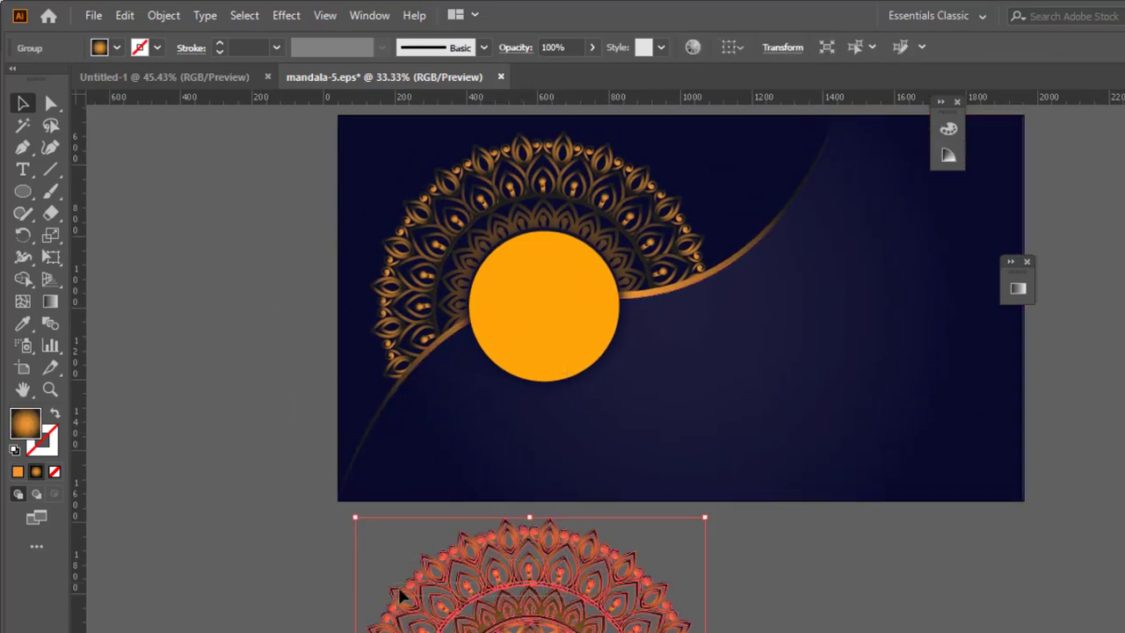
click(777, 600)
drag(665, 599, 352, 322)
drag(283, 333, 334, 264)
right_click(310, 261)
click(365, 419)
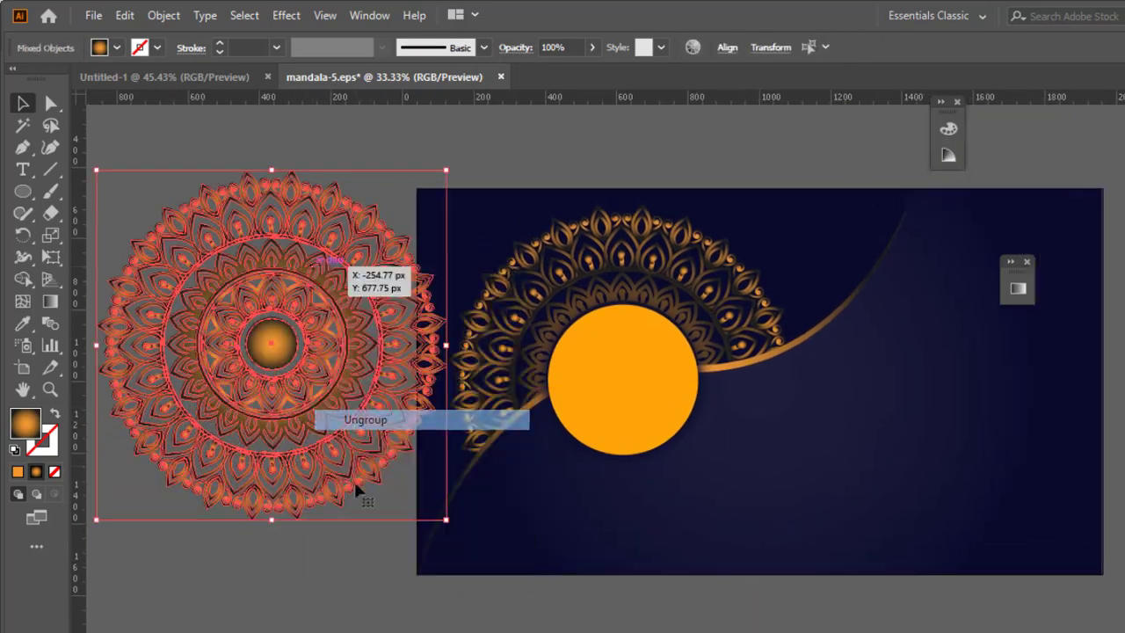
- Delete the outer ornamental ring of the spare mandala
click(368, 573)
click(322, 456)
key(Delete)
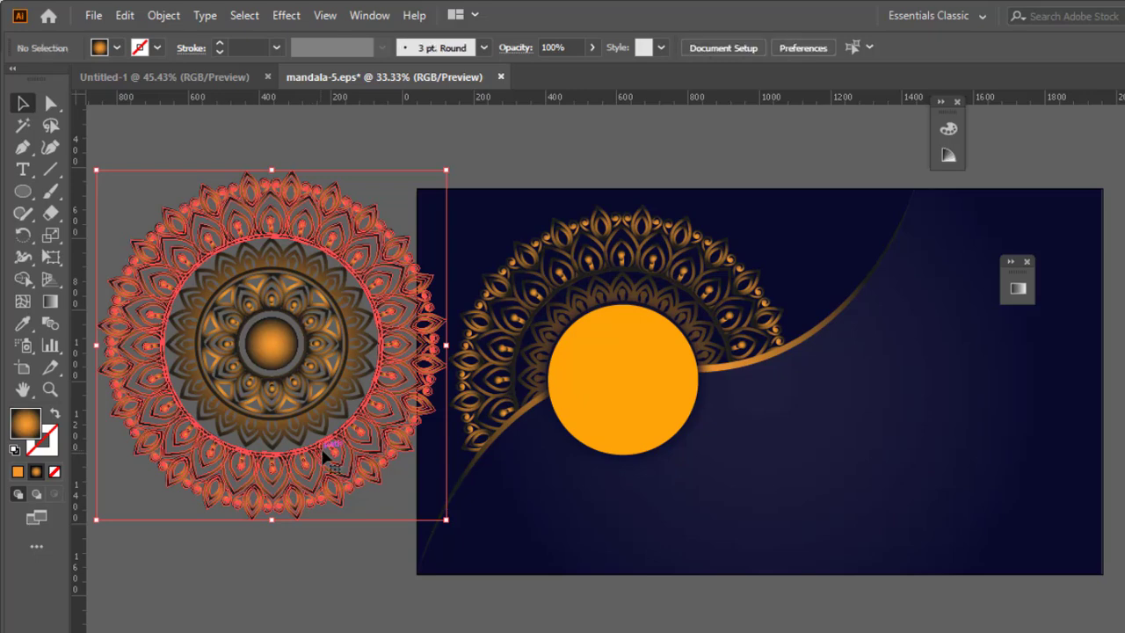
- Move the spare mandala's inner flower group onto the orange circle and bring it to the front
drag(337, 364, 336, 588)
drag(264, 520, 615, 334)
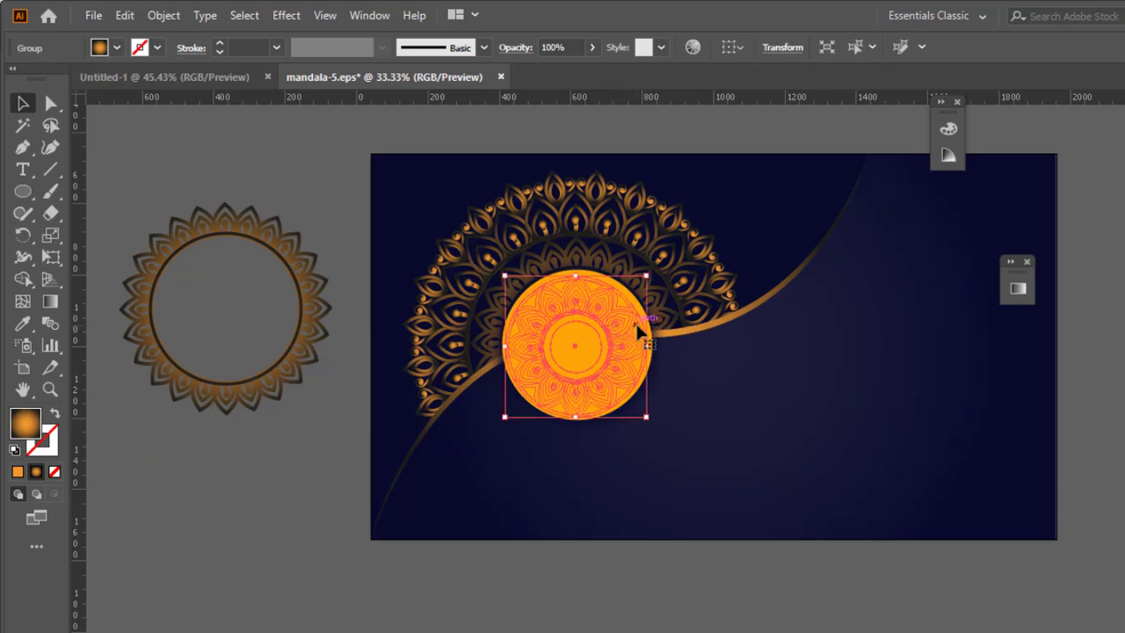
right_click(611, 327)
mouse_move(818, 557)
click(886, 556)
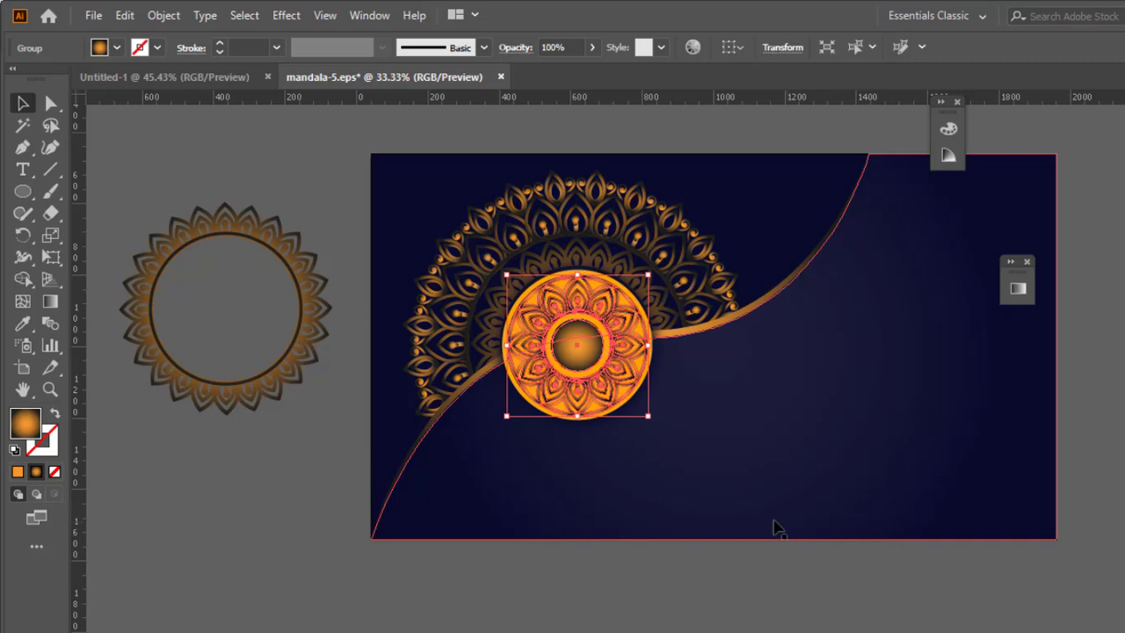
click(1080, 493)
drag(757, 431, 793, 425)
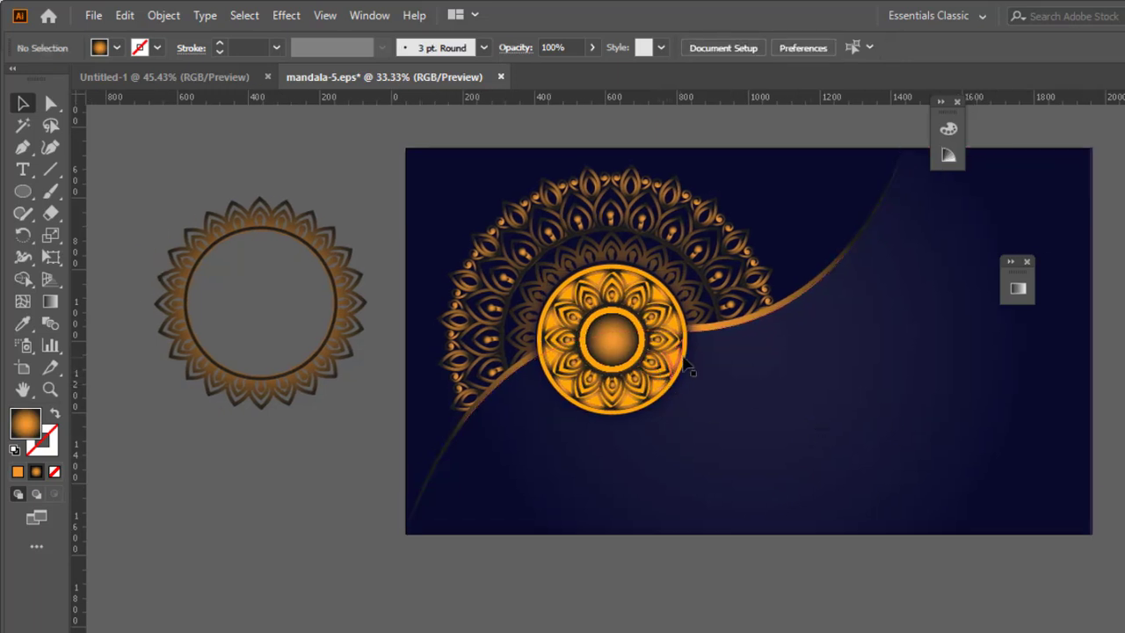
- Select the inner flower group together with the orange circle and align their centres
drag(688, 360, 618, 352)
click(728, 46)
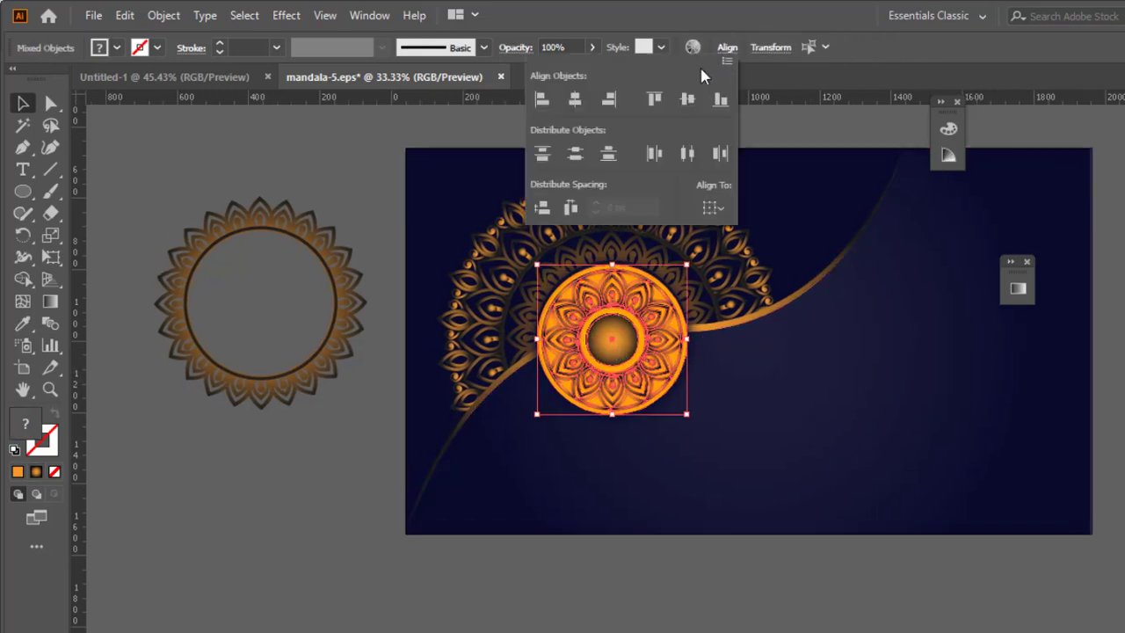
click(319, 154)
- Delete the leftover petal ring and circular outline of the spare mandala beside the artboard
click(328, 263)
key(Delete)
click(294, 245)
key(Delete)
- Ungroup the large mandala behind the orange circle
click(619, 252)
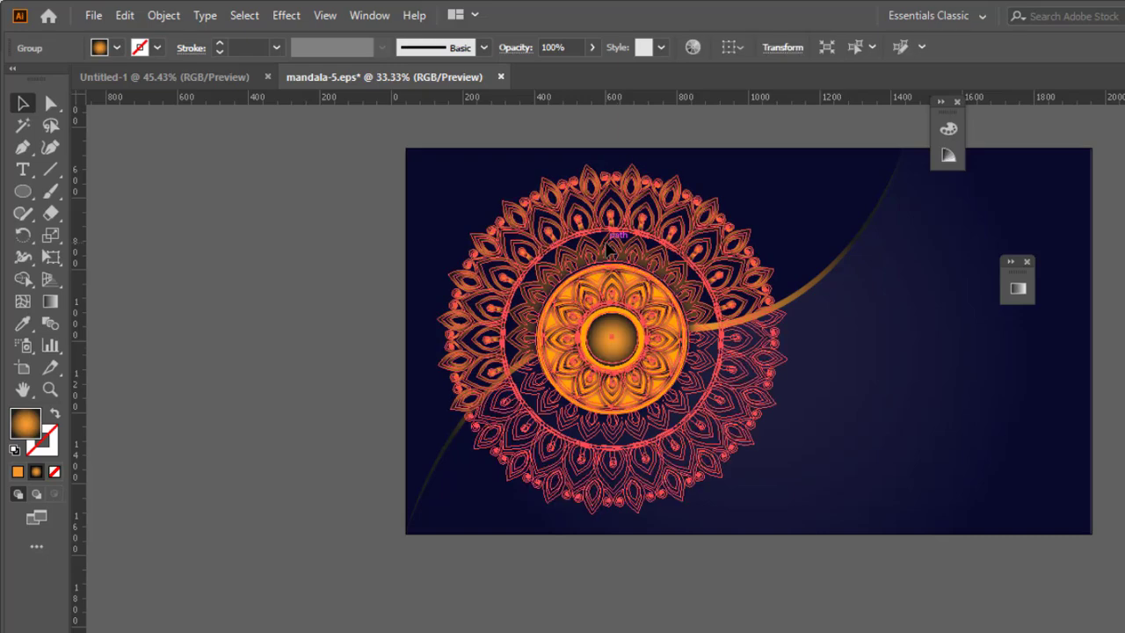
right_click(608, 245)
click(666, 397)
- Move the orange gradient stop of the petal ring around the orange circle to location 30.17%
click(594, 253)
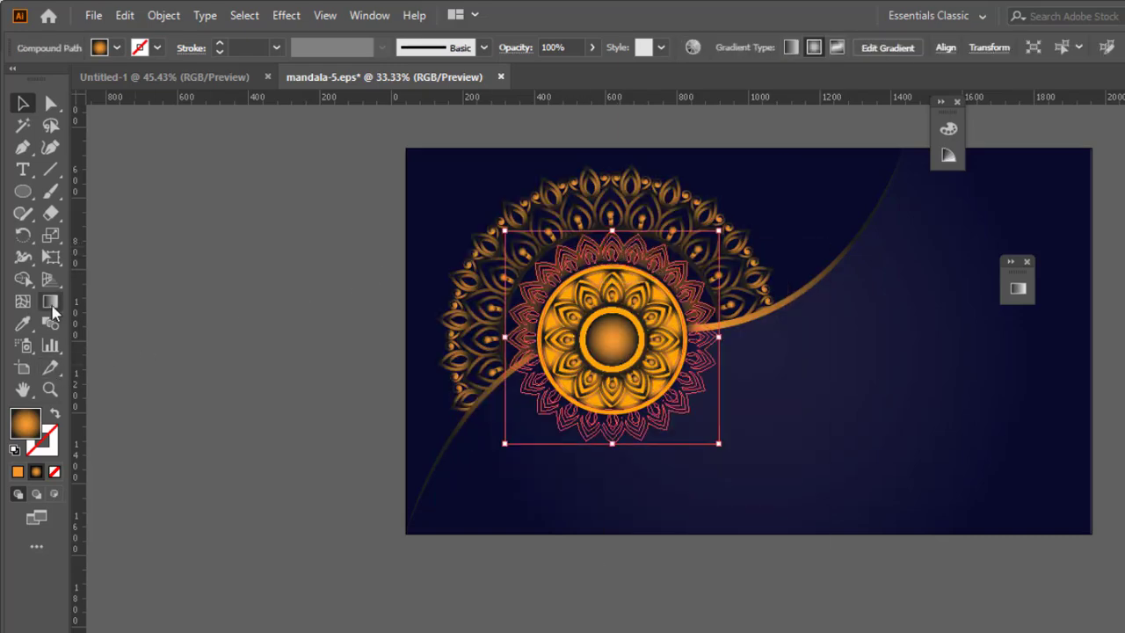
double_click(50, 301)
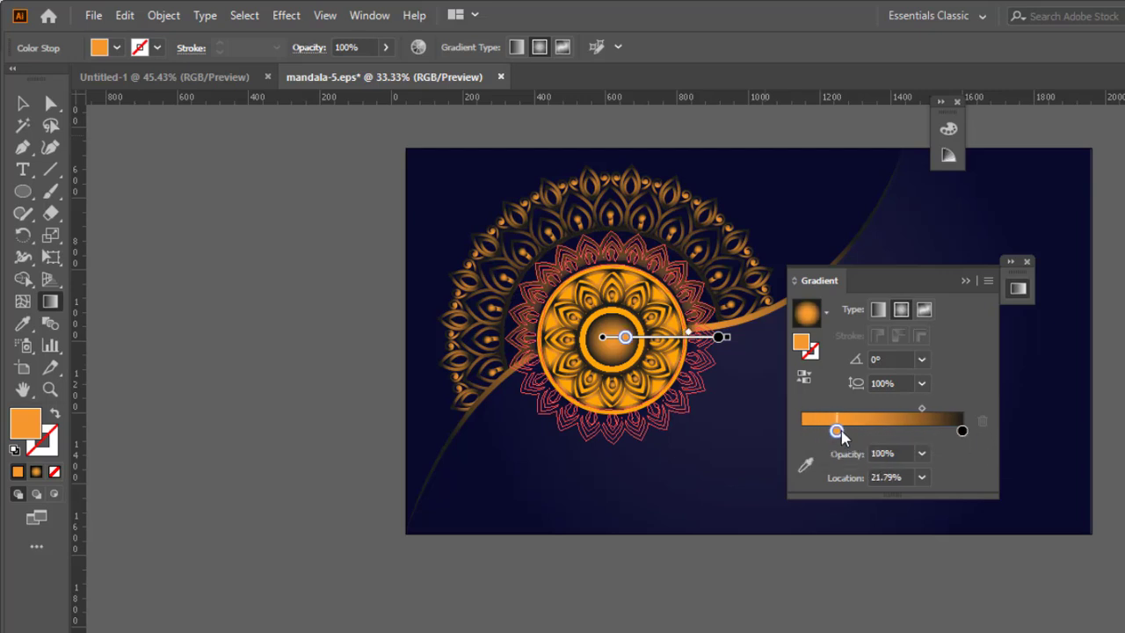
click(23, 103)
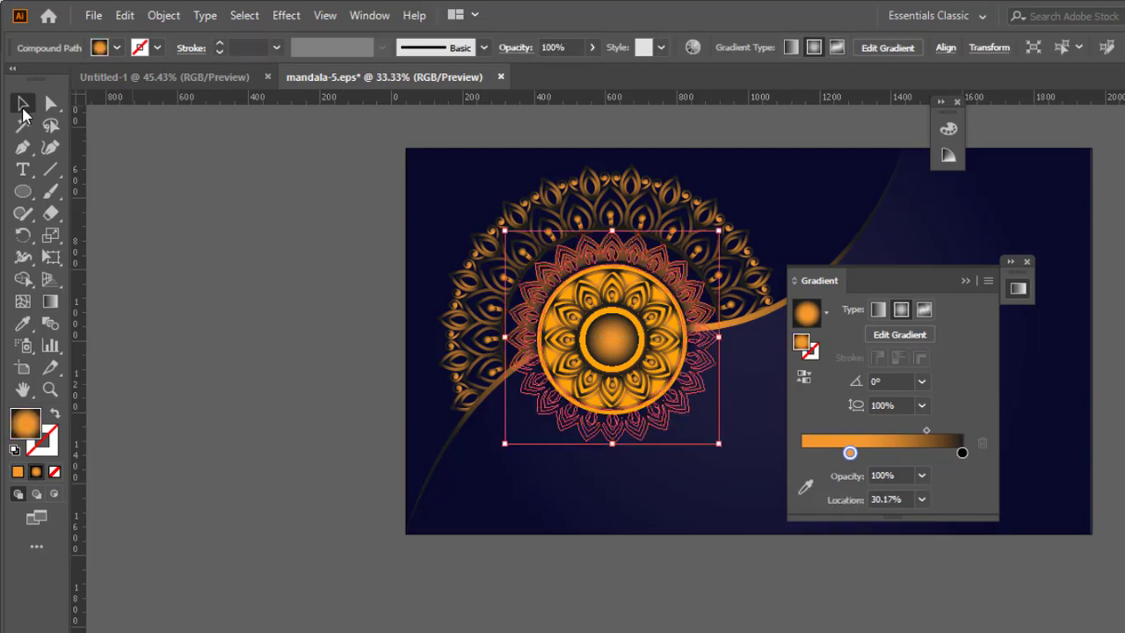
click(299, 265)
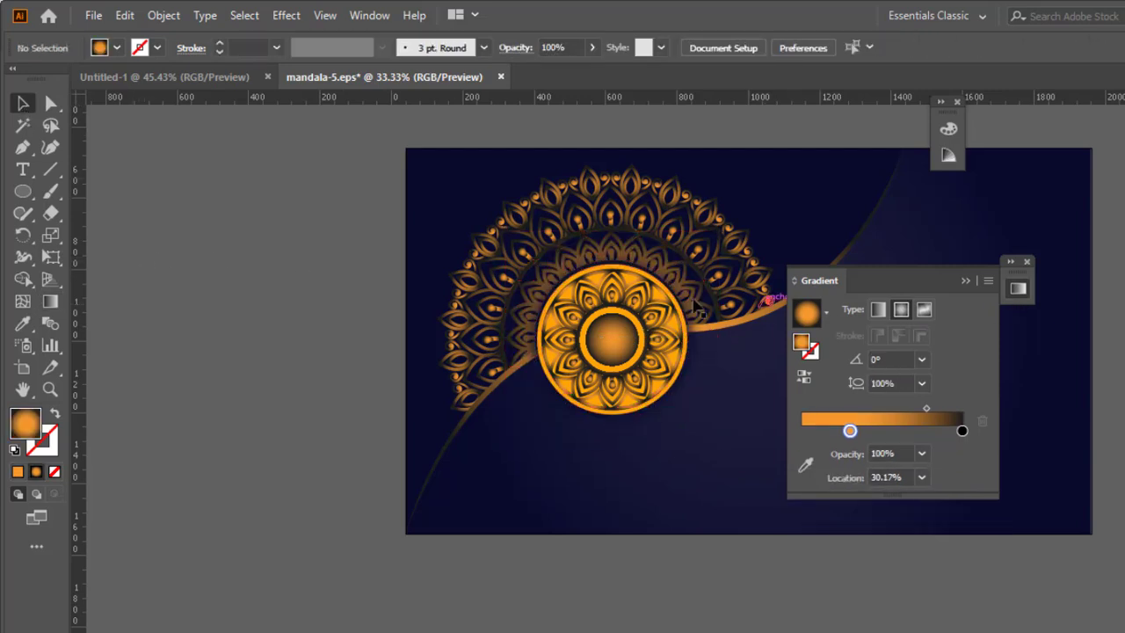
- Move the orange gradient stop of the inner petal ring behind the medallion to location 53.63%
click(676, 280)
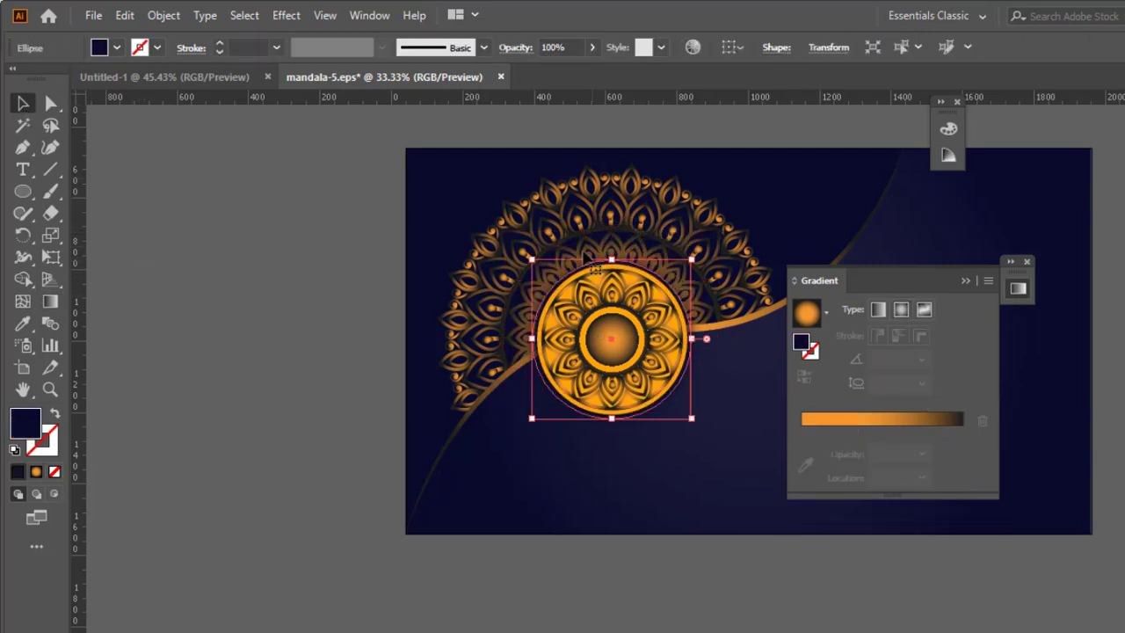
click(500, 325)
click(423, 305)
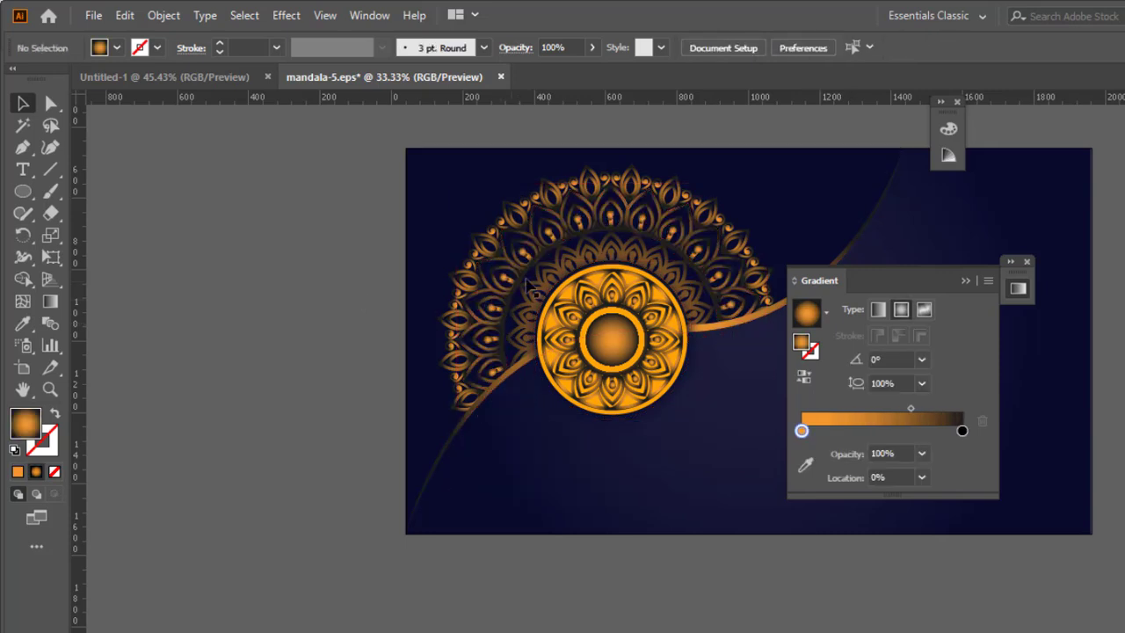
click(544, 281)
drag(850, 452, 888, 453)
click(230, 291)
drag(259, 326, 150, 286)
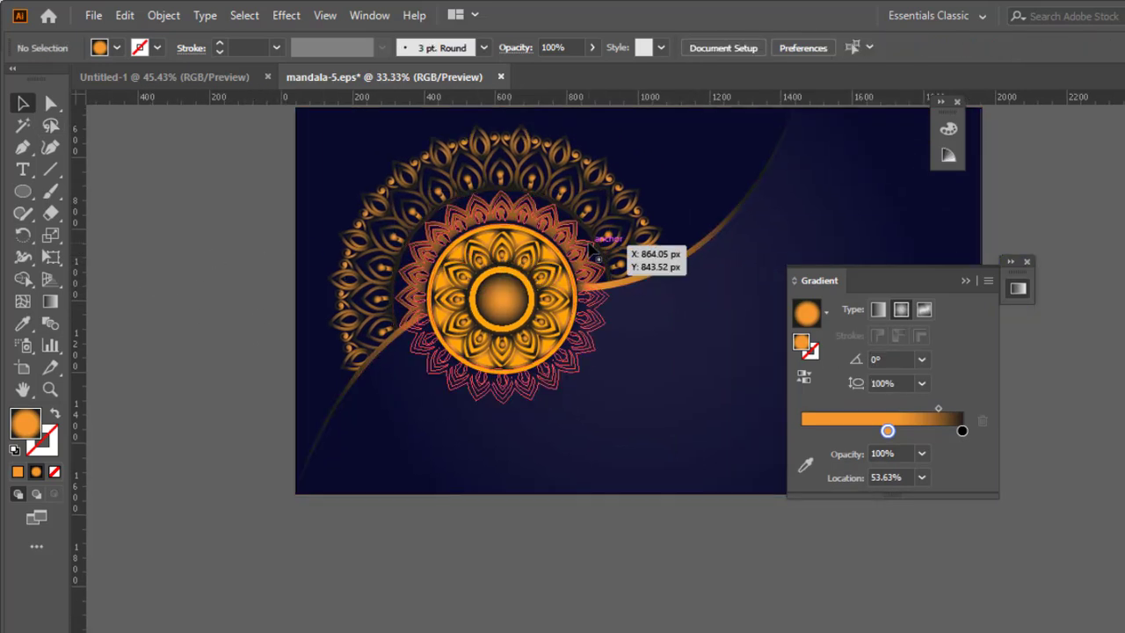
- Change the curved divider line's colour to a yellow-gold gradient
key(ctrl+minus)
drag(493, 272, 306, 275)
drag(596, 513, 522, 617)
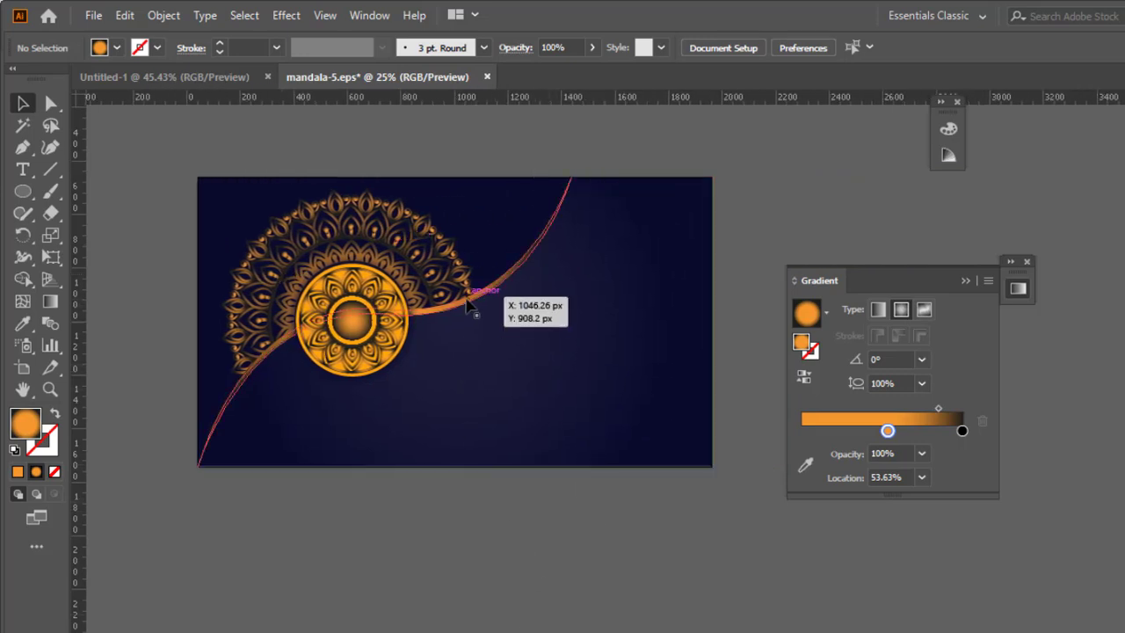
click(468, 305)
right_click(545, 235)
click(789, 206)
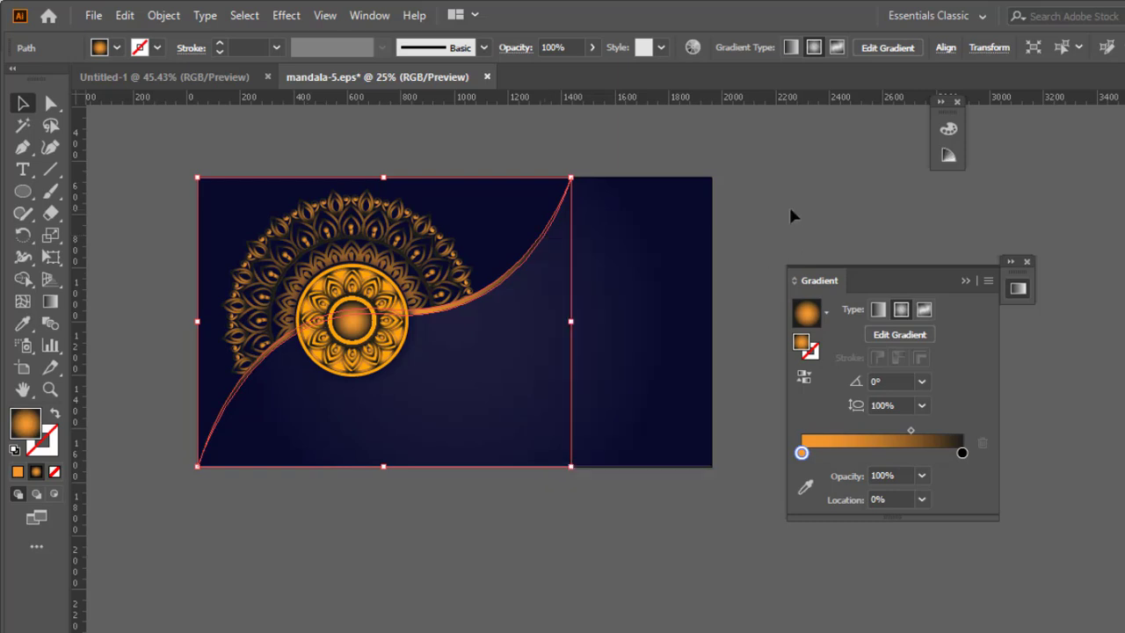
click(516, 275)
drag(513, 271, 516, 273)
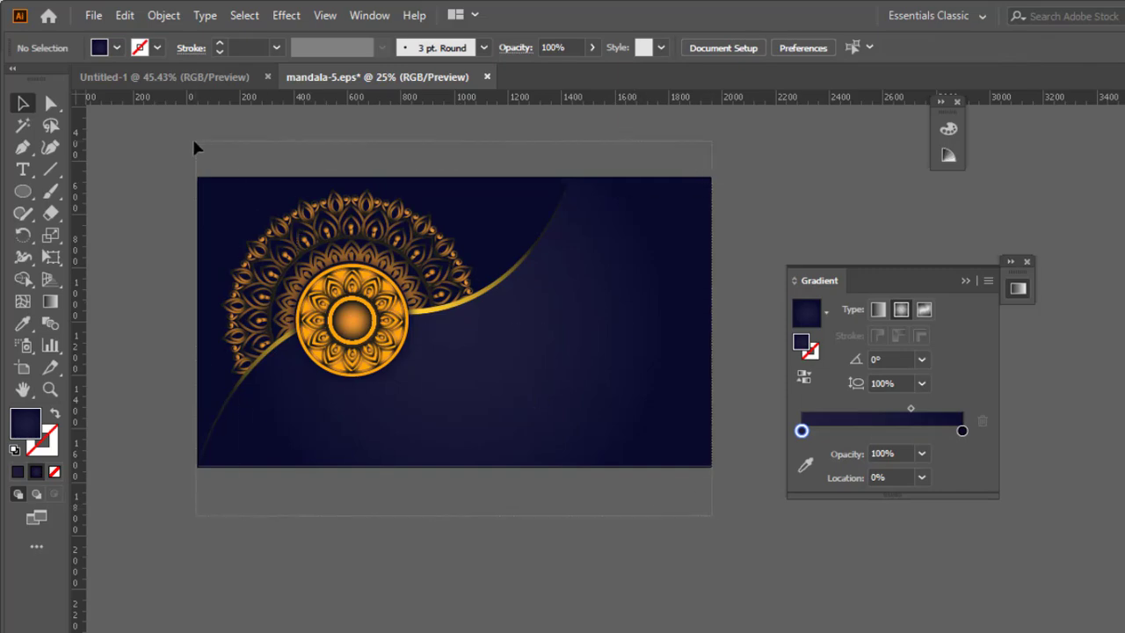
key(ctrl+a)
click(548, 536)
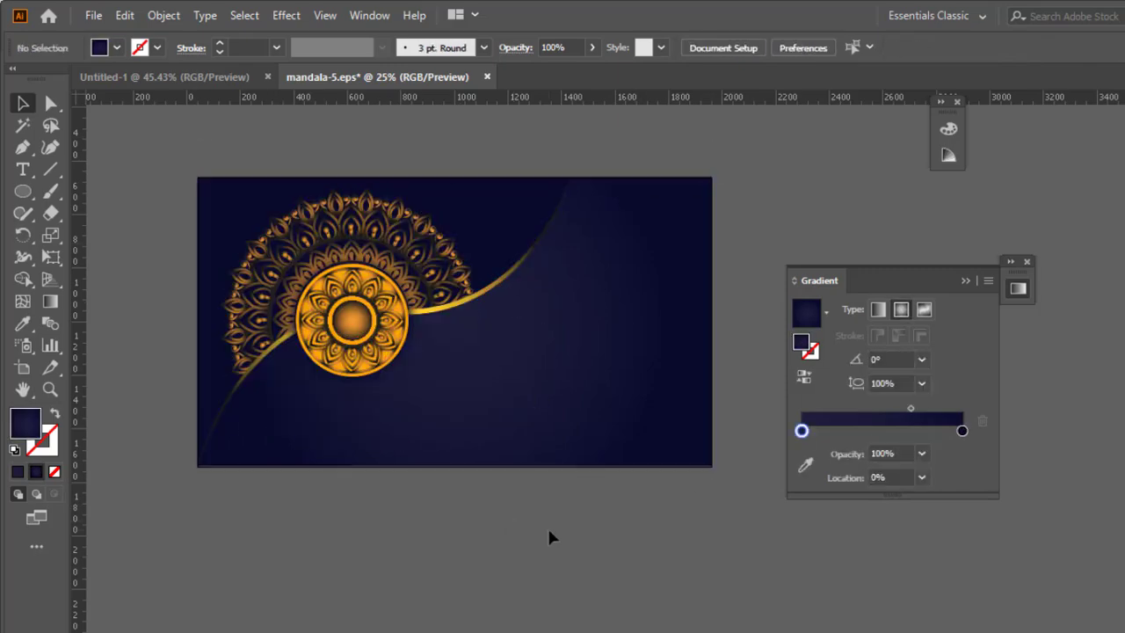
- Add the title "MANDALA BACKGROUND" on two lines and move it onto the navy area below the divider's right half
click(23, 170)
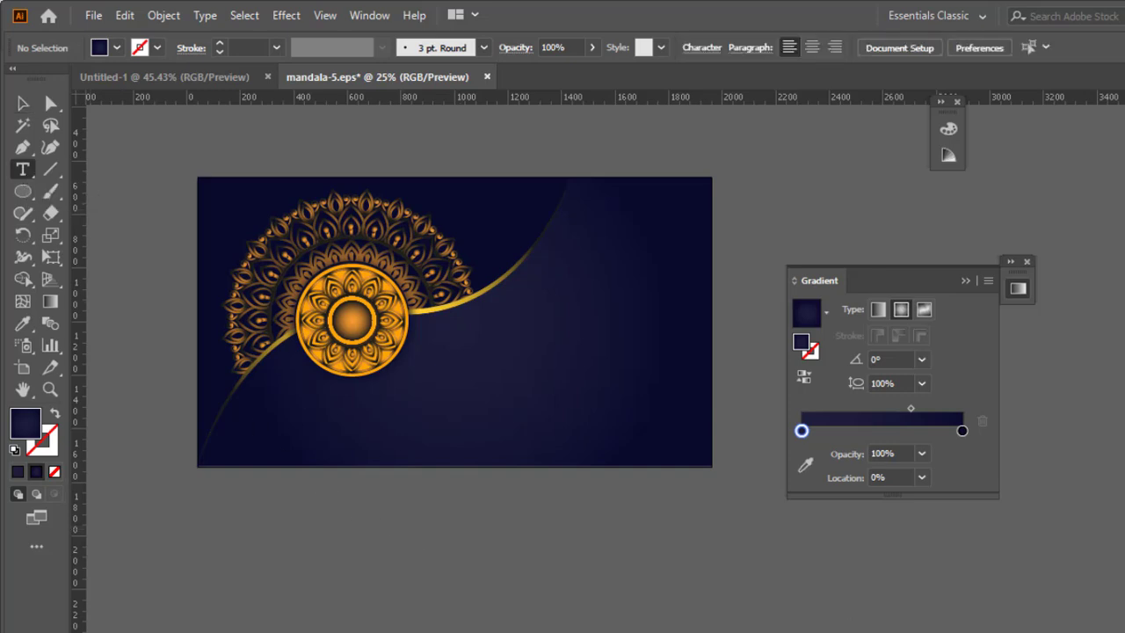
key(v)
key(t)
click(421, 552)
text(MANDALA BACKGROUND)
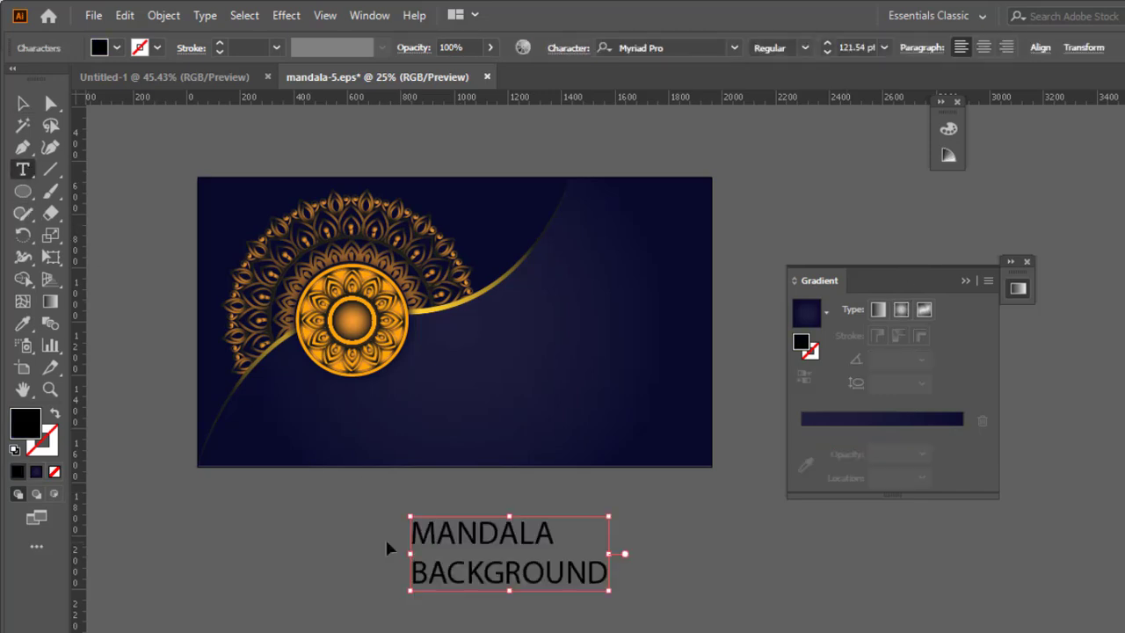
key(Escape)
drag(477, 552, 533, 382)
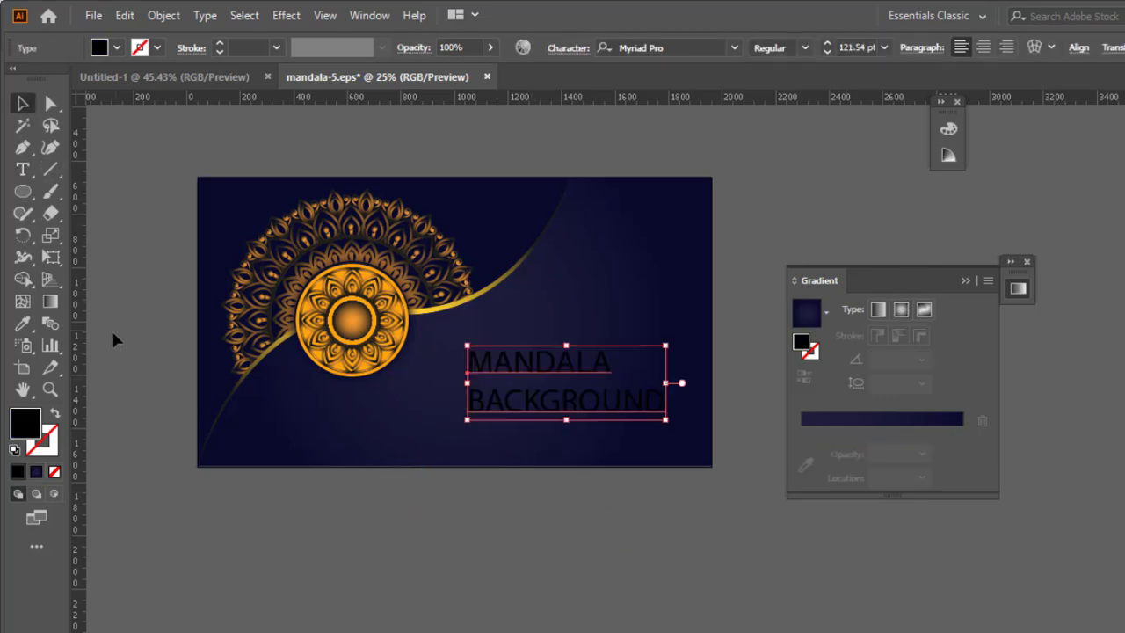
- Fill the title text with white, centre-align its two lines and adjust its position below the divider
double_click(30, 422)
click(703, 262)
click(1106, 267)
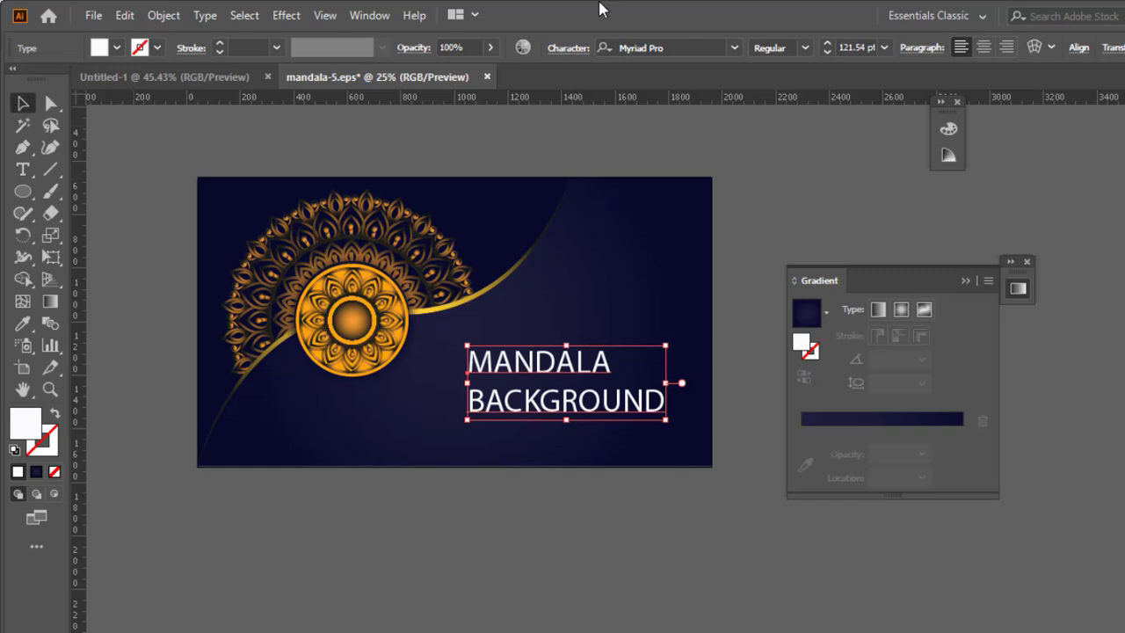
click(984, 48)
drag(512, 365, 618, 394)
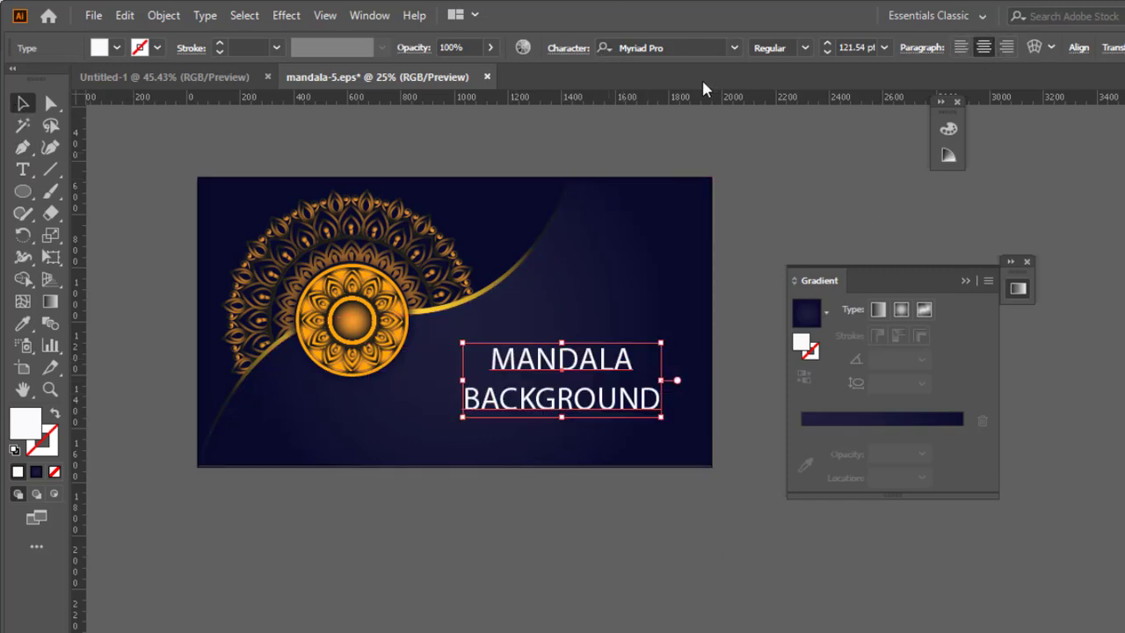
- Set the title's font to Albino
drag(721, 172, 670, 163)
click(735, 48)
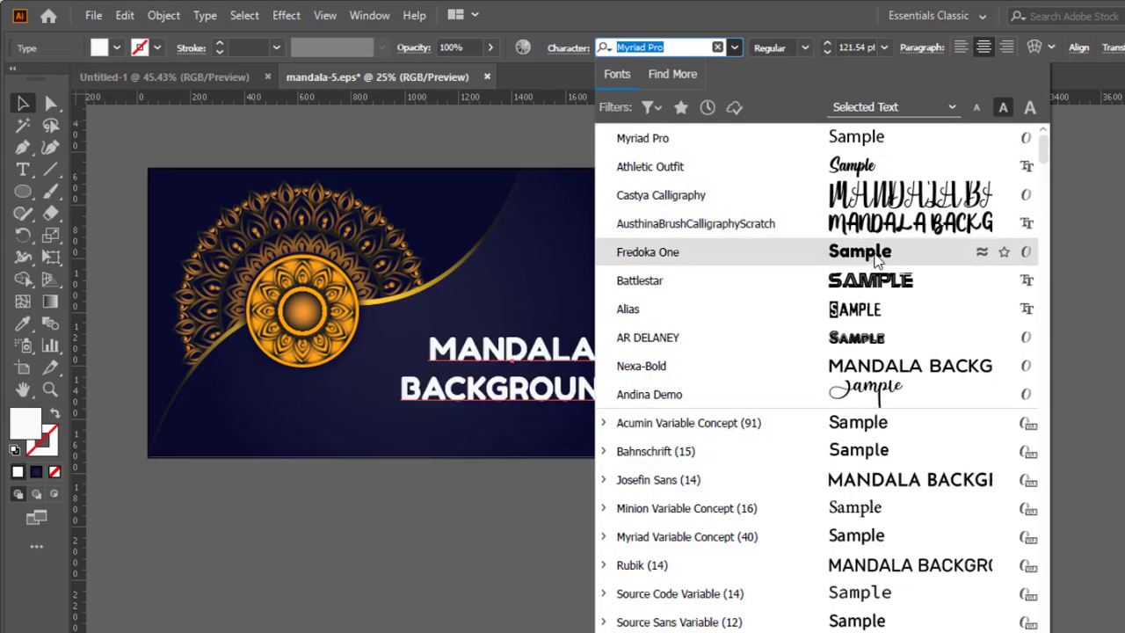
scroll(887, 402, down, 3)
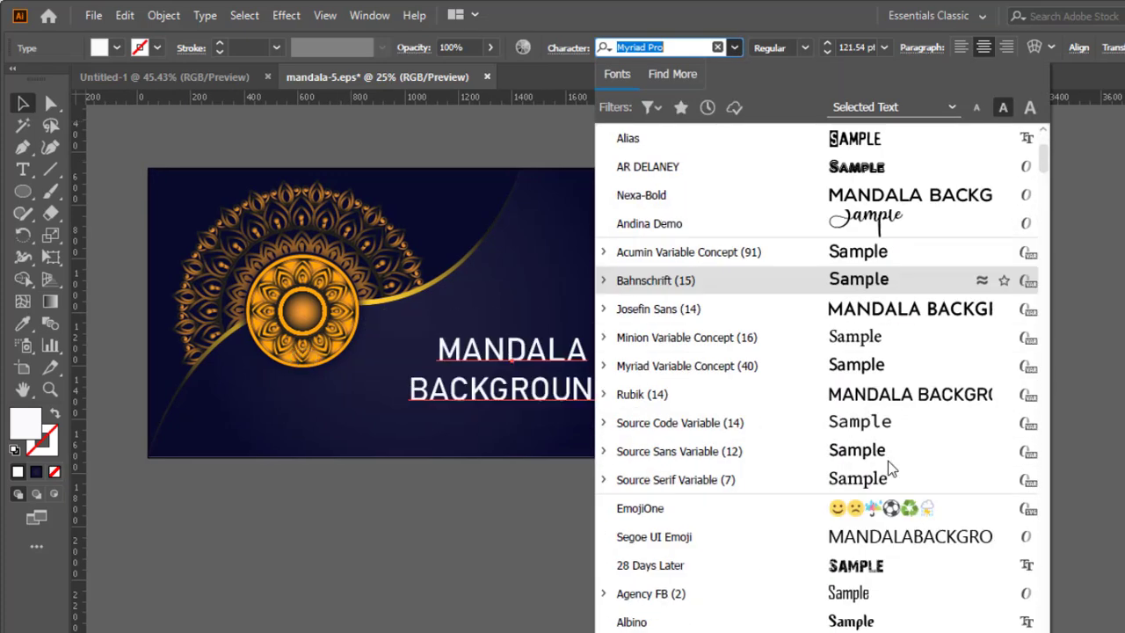
click(874, 537)
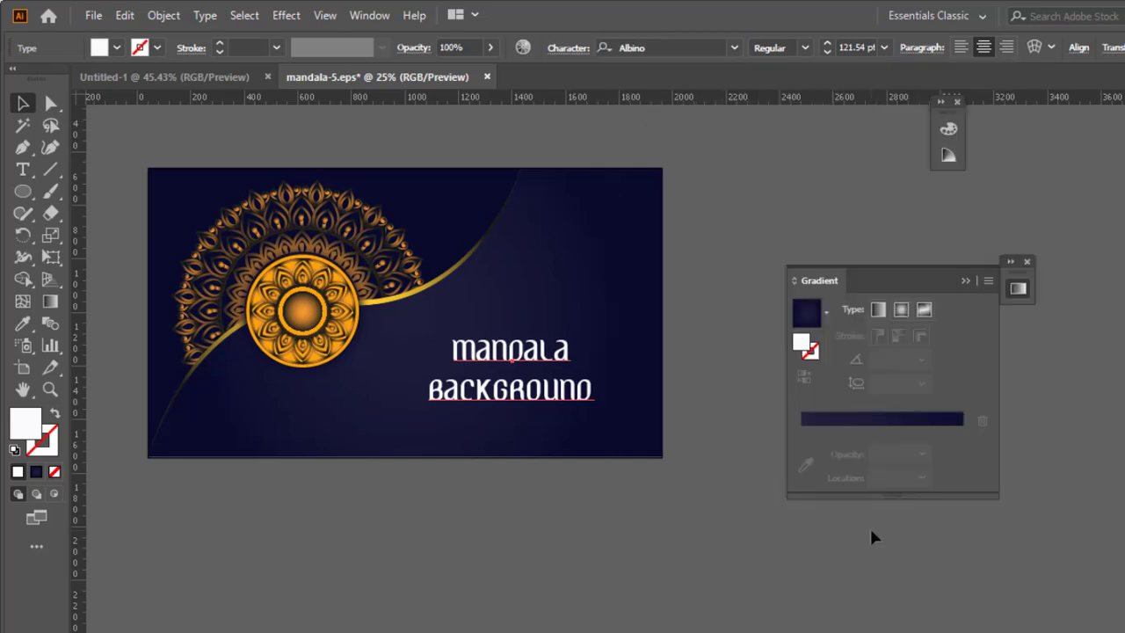
- Tighten the spacing between the title's two lines and scale the text up slightly
click(490, 493)
drag(490, 493, 620, 503)
double_click(682, 407)
key(alt+Up)
key(alt+Up)
key(alt+Up)
key(alt+Up)
key(alt+Up)
key(alt+Up)
key(alt+Up)
key(alt+Up)
key(alt+Up)
key(alt+Up)
key(alt+Up)
key(alt+Up)
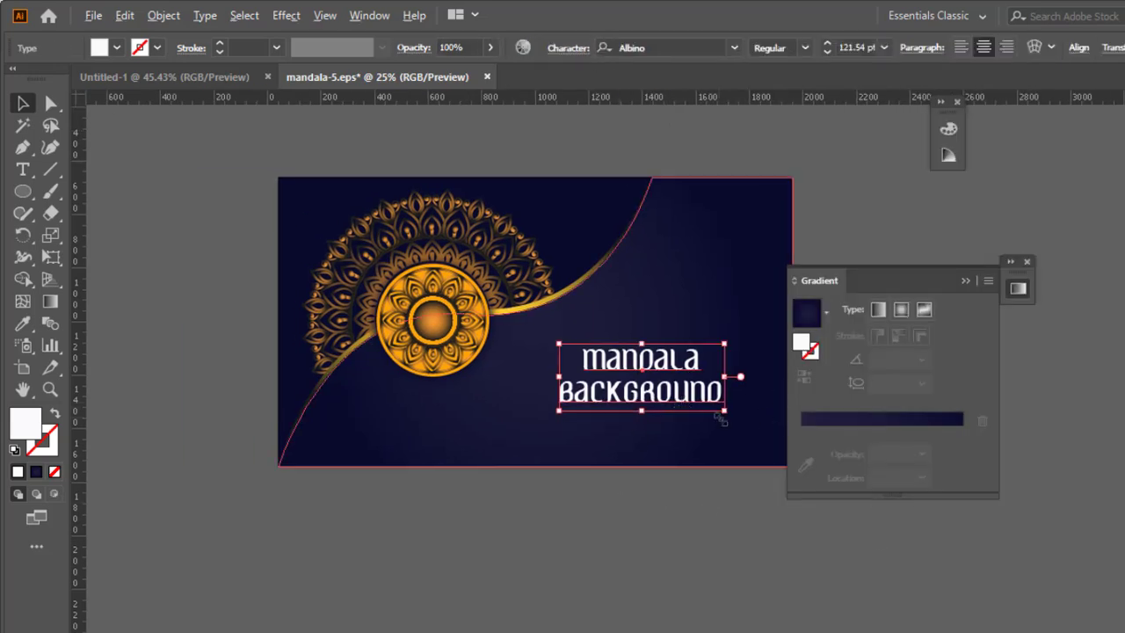
drag(732, 419, 736, 415)
- Convert the title to outlines and sample the orange gradient from the medallion's centre onto it
right_click(702, 414)
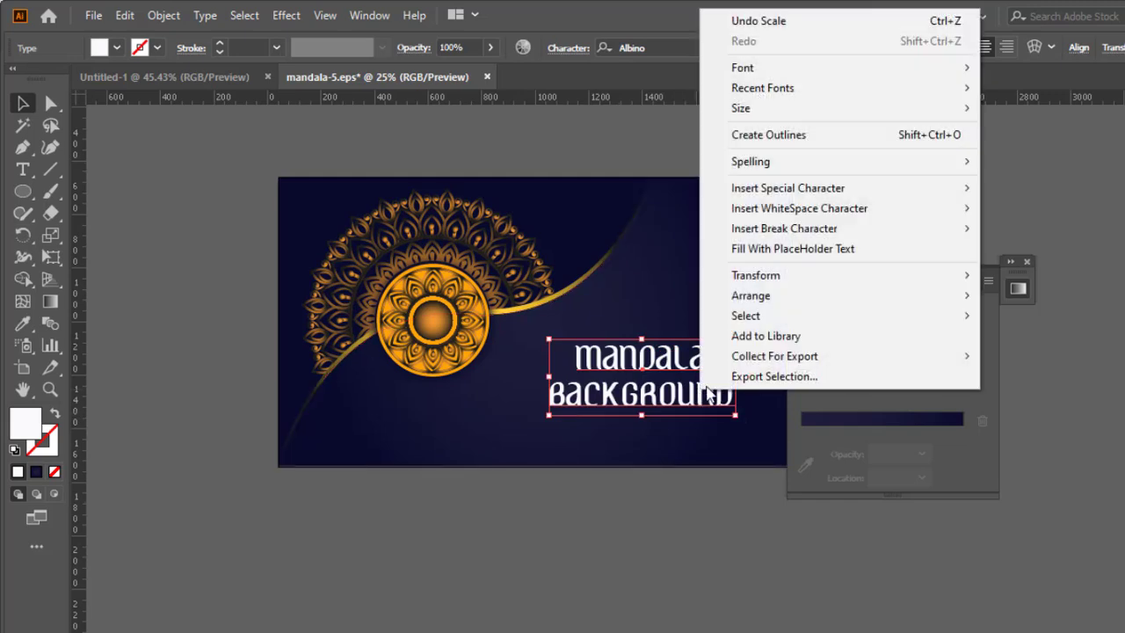
click(771, 134)
key(i)
click(430, 321)
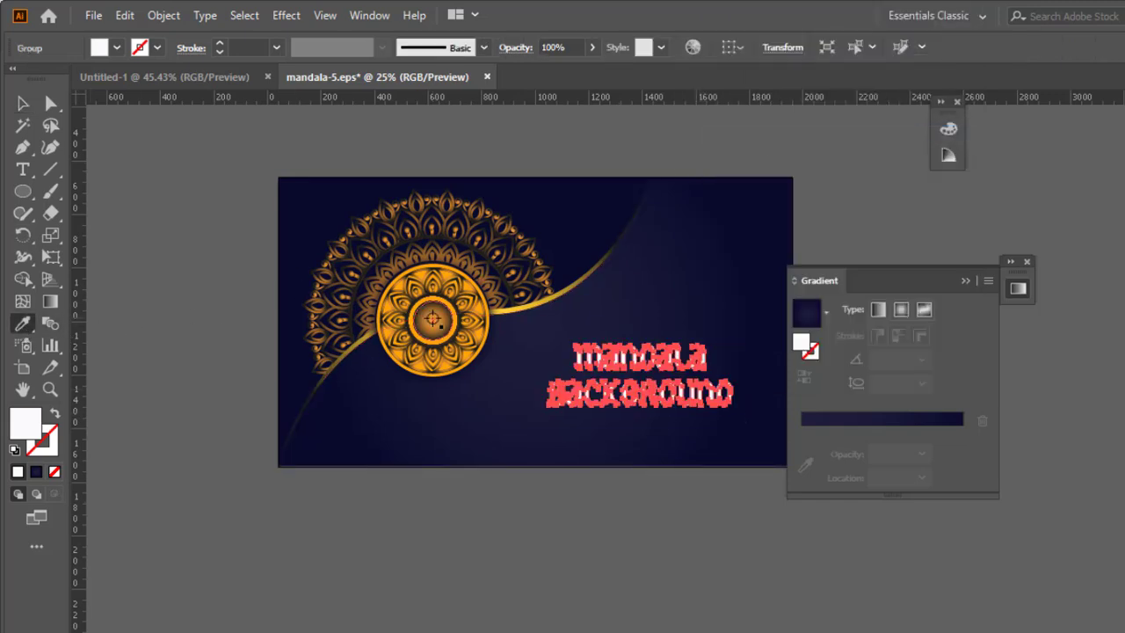
- Try running the title's radial gradient downward through both lines at -95.3°
click(23, 103)
click(715, 551)
click(620, 393)
click(50, 302)
drag(638, 339, 631, 402)
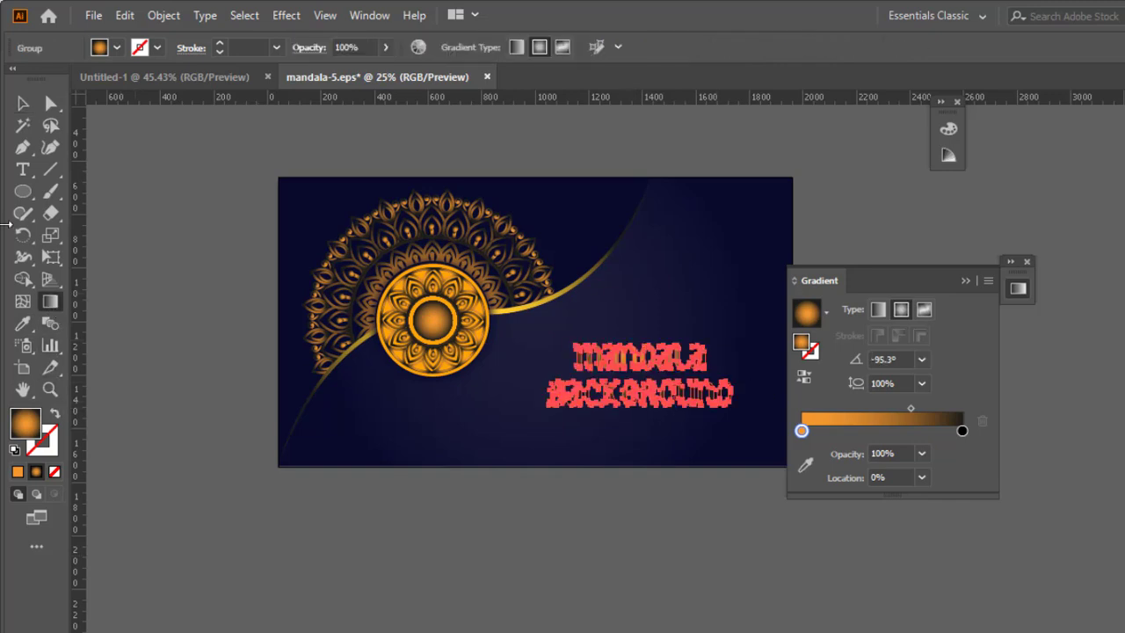
click(23, 103)
click(677, 498)
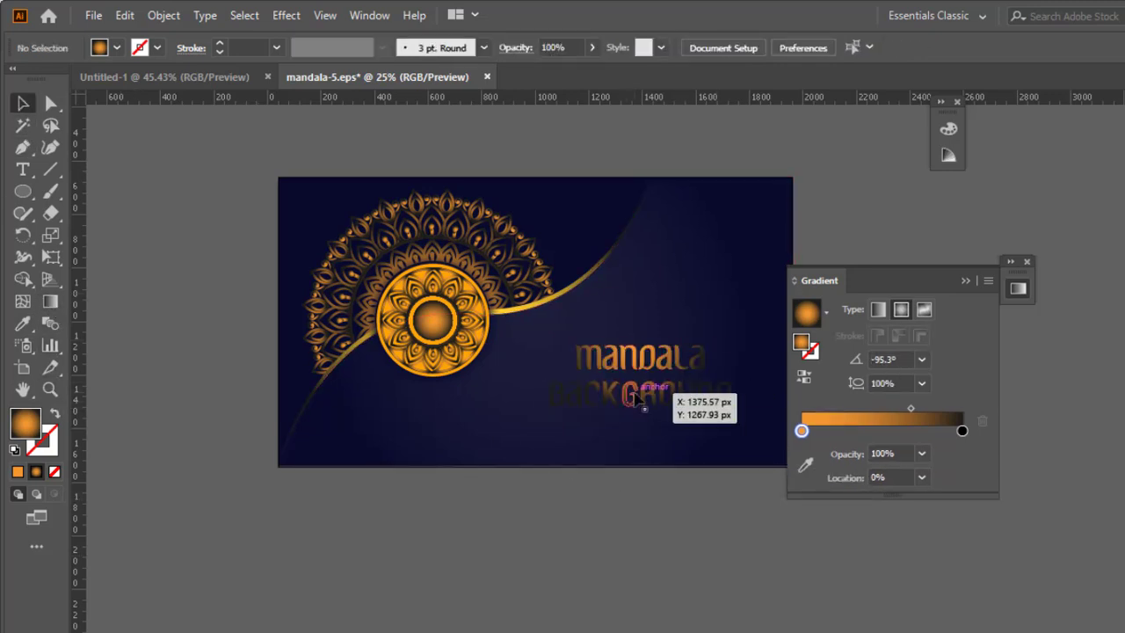
- Change the outlined title's gradient type to linear
click(658, 387)
click(879, 309)
click(50, 301)
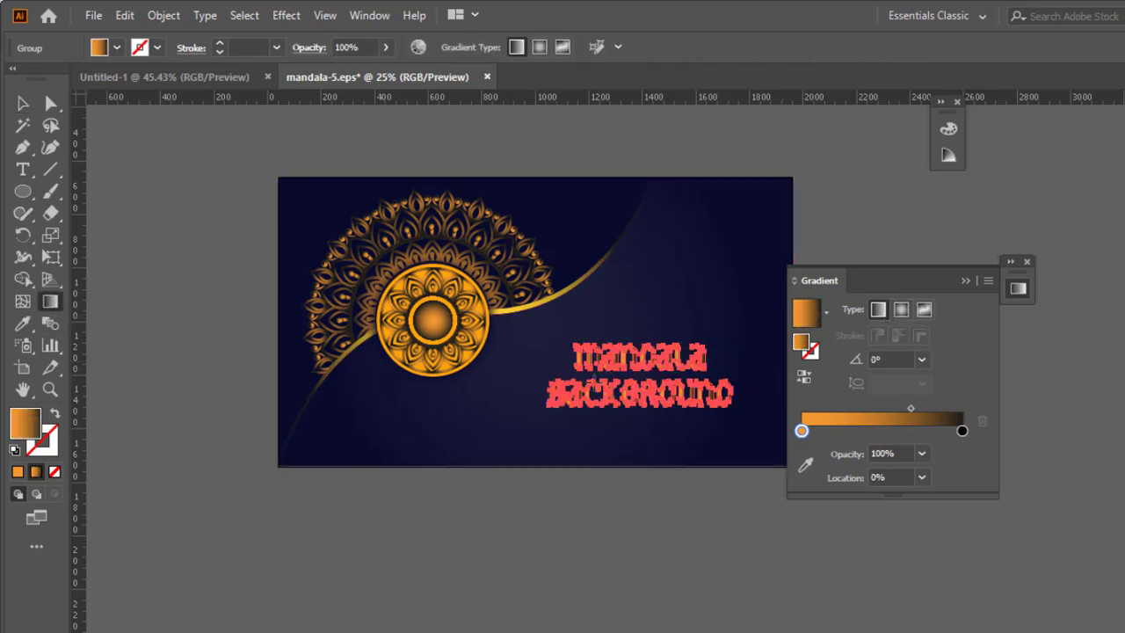
click(23, 103)
click(645, 490)
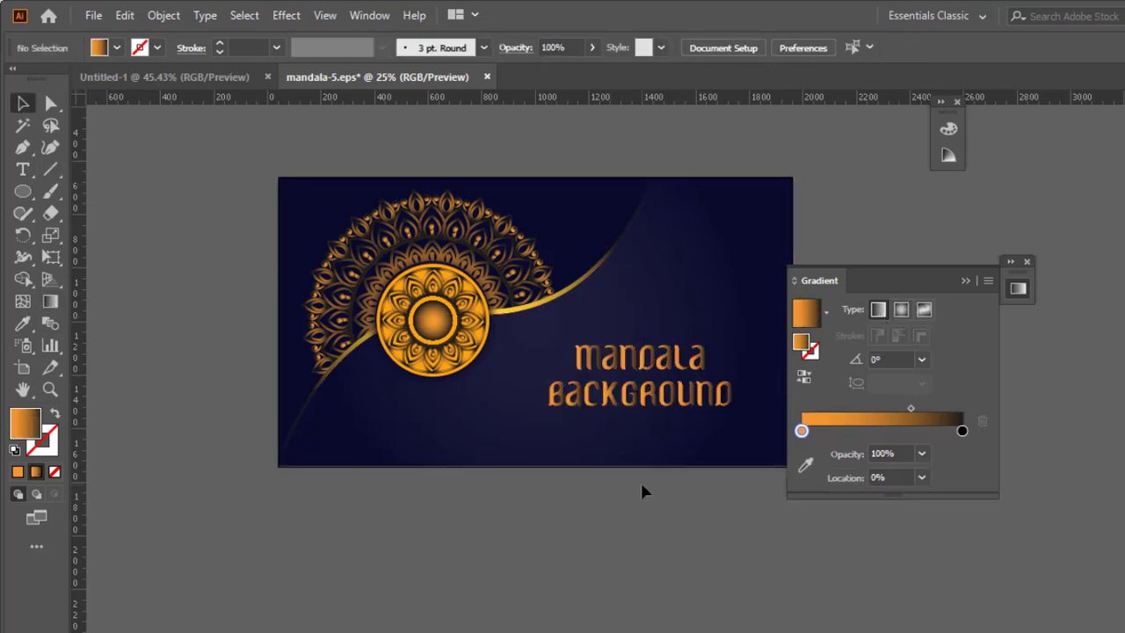
- Redirect the title's linear gradient to run from above the first line to below the second at -89.2°
click(651, 395)
key(g)
drag(641, 341, 642, 419)
click(23, 104)
click(640, 506)
drag(641, 505, 583, 499)
- Apply a Drop Shadow effect to the outlined title and deselect it
click(619, 401)
click(286, 15)
mouse_move(301, 223)
click(580, 229)
drag(838, 269, 650, 263)
click(600, 486)
click(716, 486)
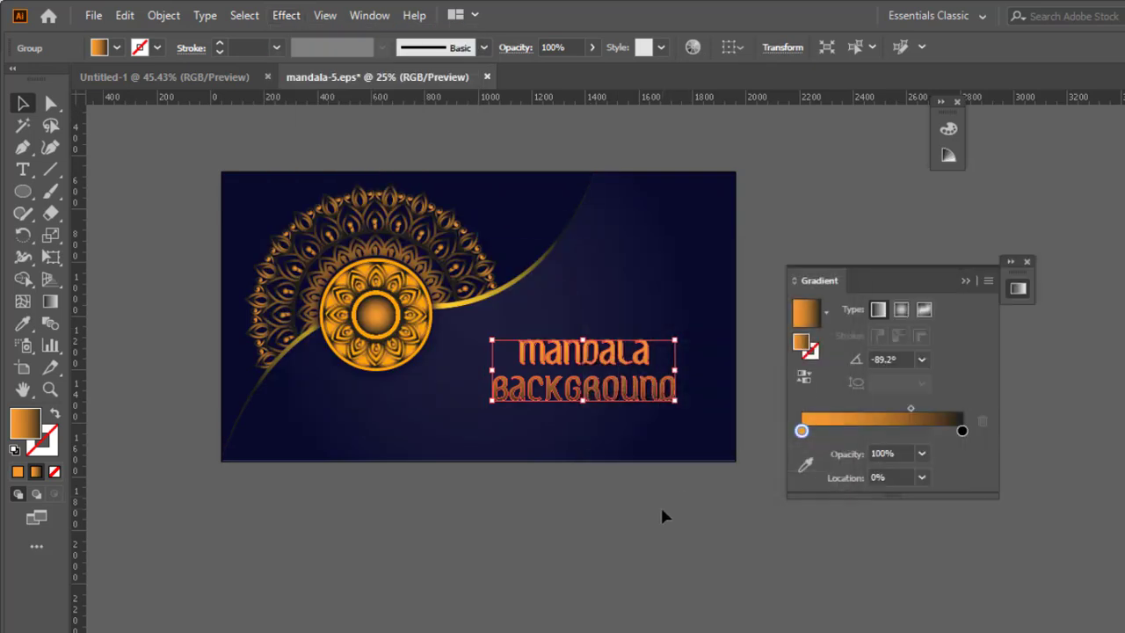
click(663, 515)
drag(681, 520, 702, 528)
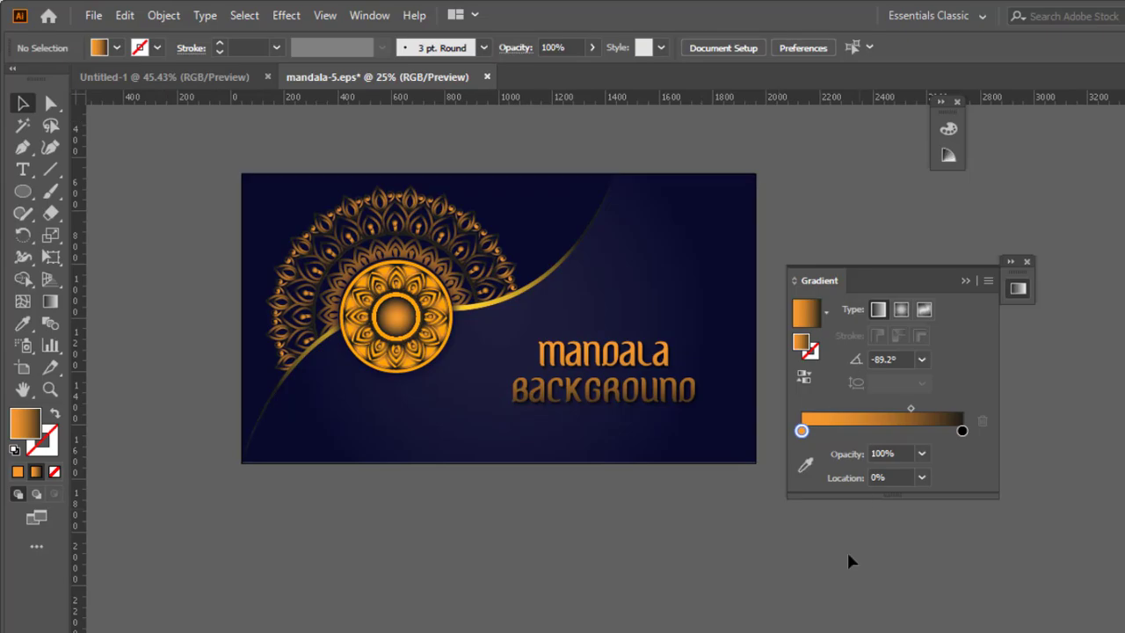